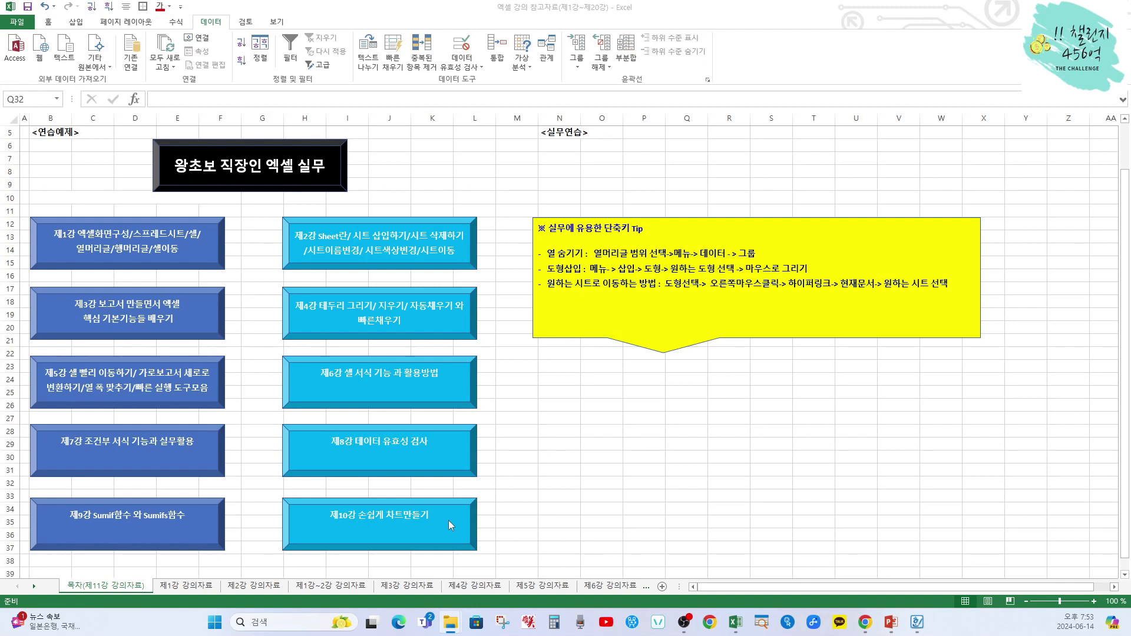
Draw a bevel shape beside the <실무연습> label, spanning about columns AB to AF and rows 6 to 9.
{"action": "left_click", "coordinate": [728, 470]}
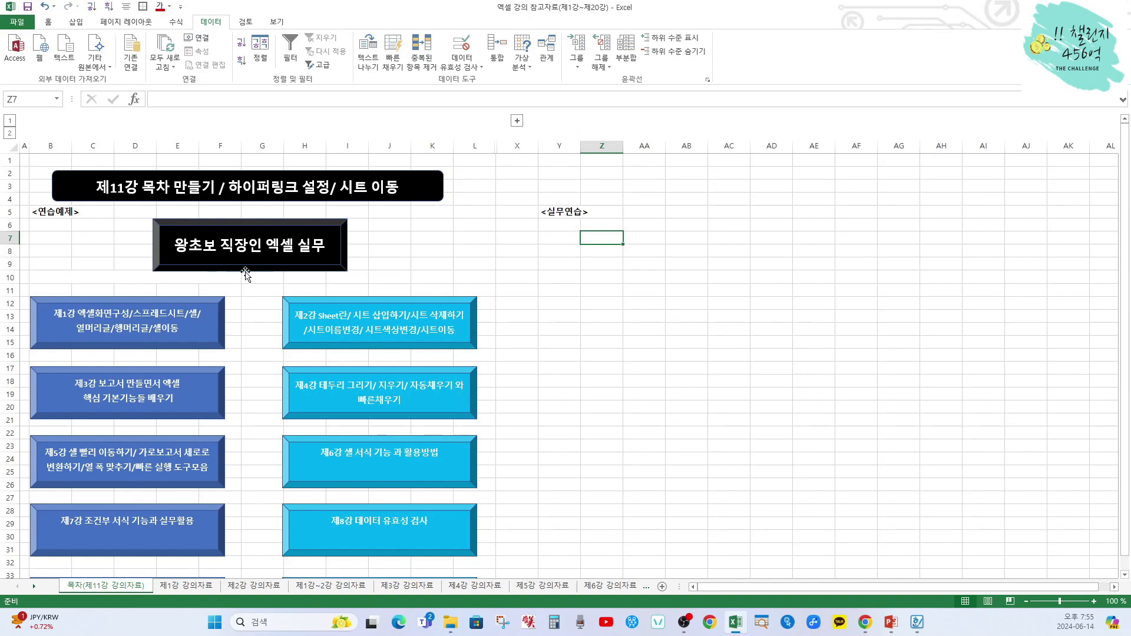
{"action": "left_click", "coordinate": [592, 251]}
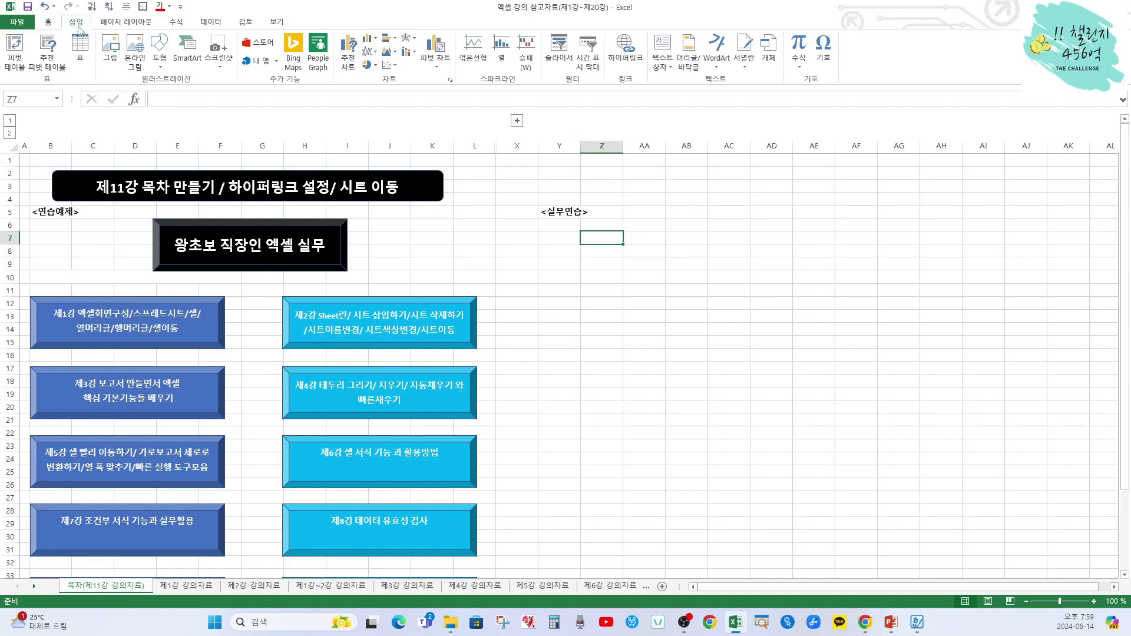
{"action": "left_click", "coordinate": [159, 53]}
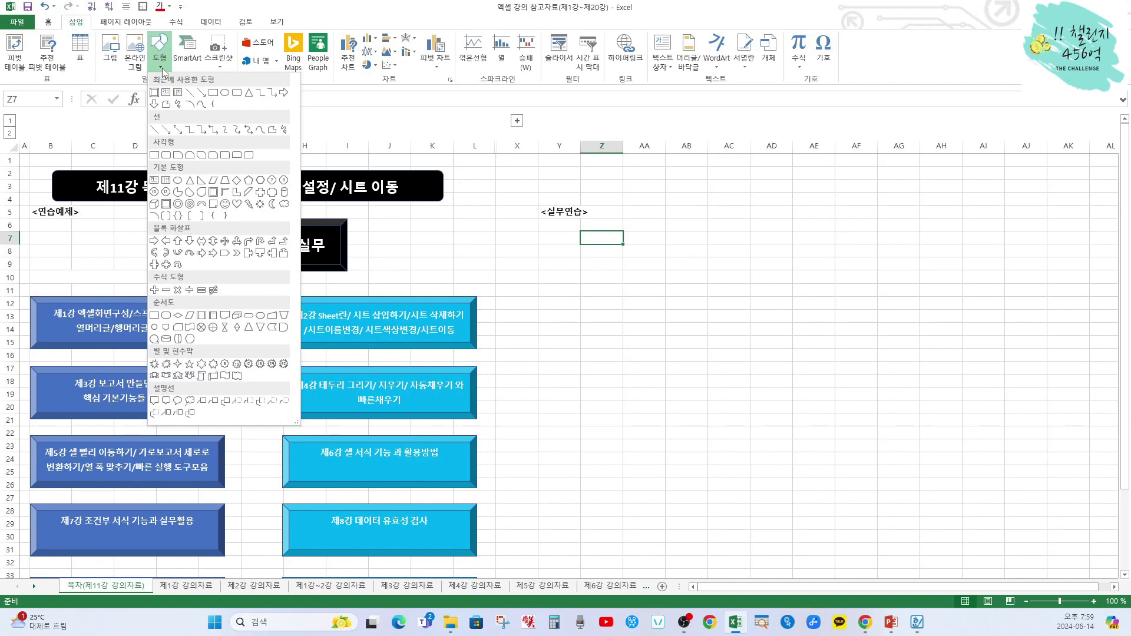
{"action": "left_click", "coordinate": [166, 204]}
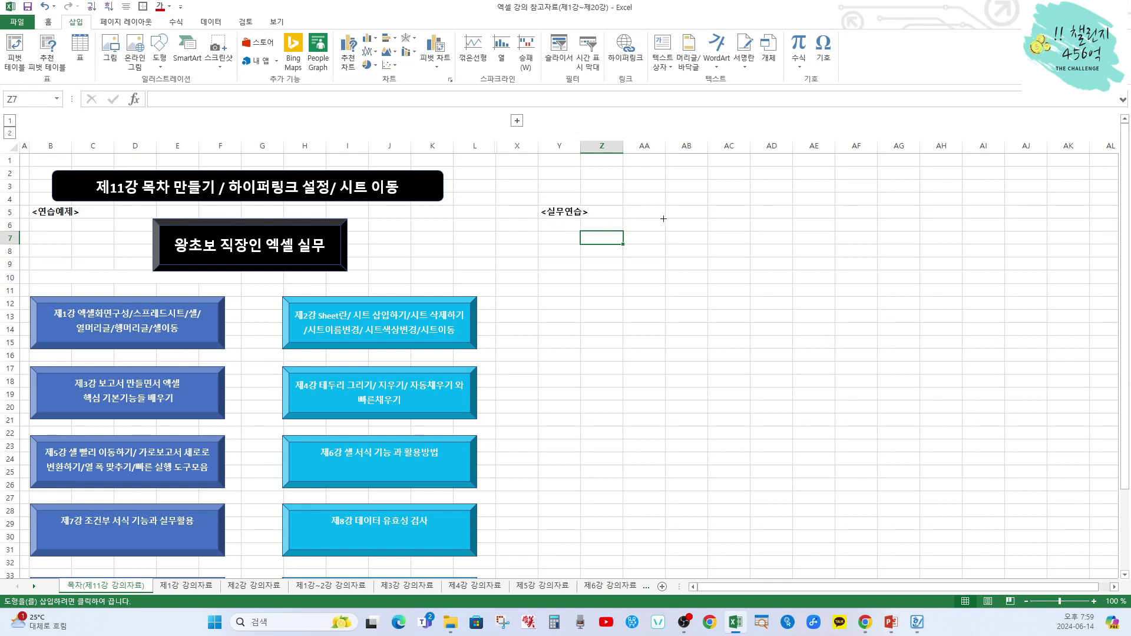
{"action": "left_click_drag", "start_coordinate": [666, 219], "coordinate": [861, 272]}
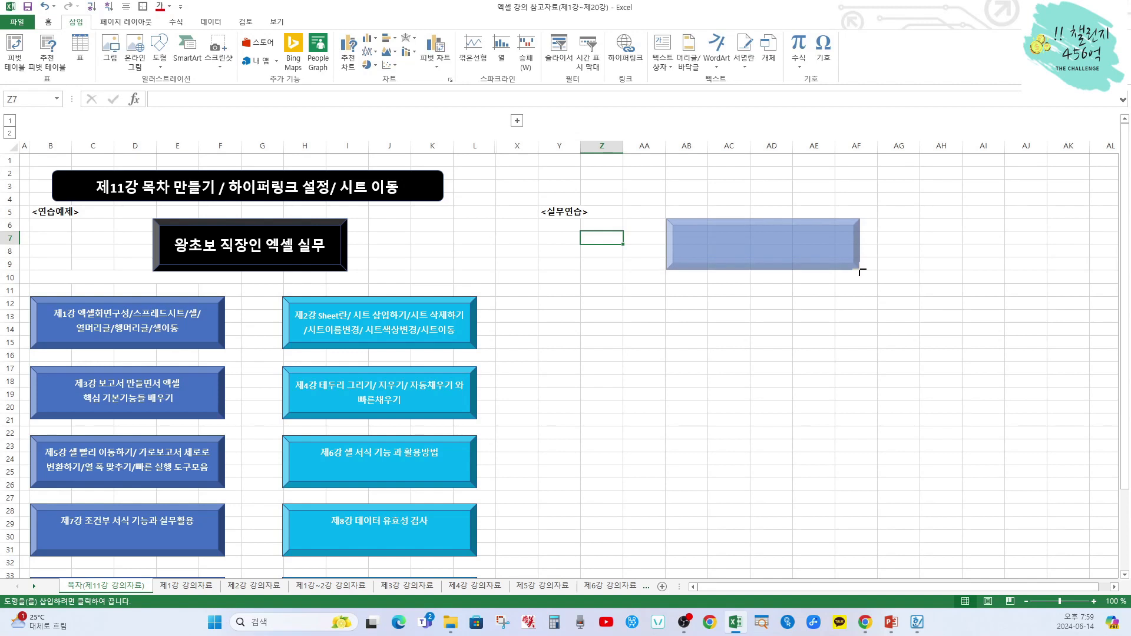
{"action": "left_click_drag", "start_coordinate": [860, 273], "coordinate": [860, 272]}
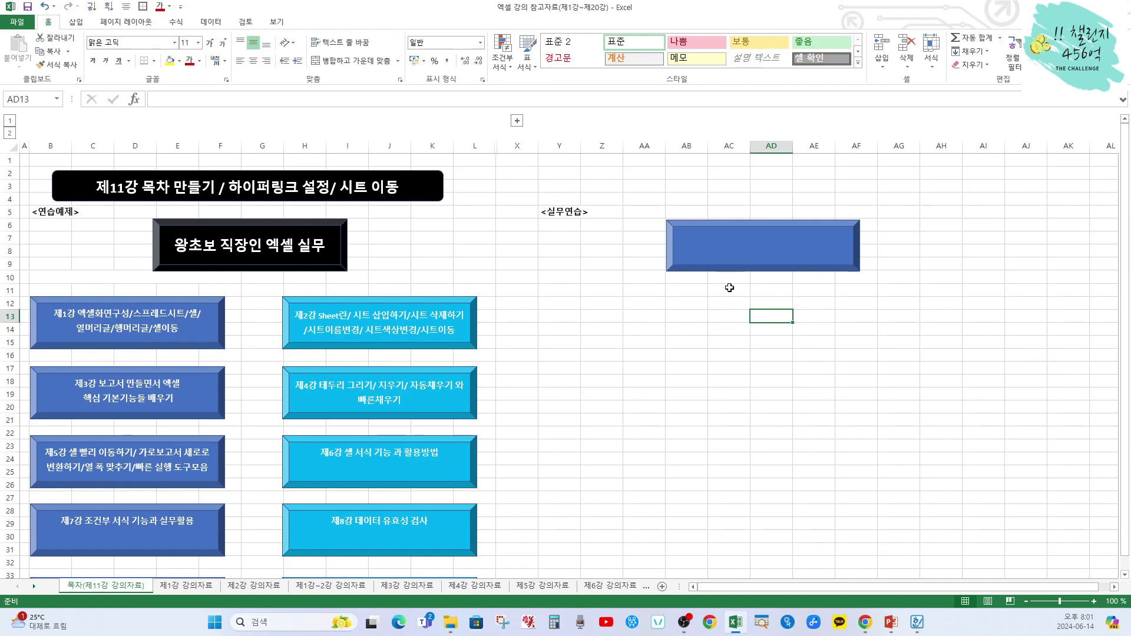
Stretch the new bevel shape slightly wider at its right edge and slightly taller at its lower edge.
{"action": "left_click", "coordinate": [745, 258]}
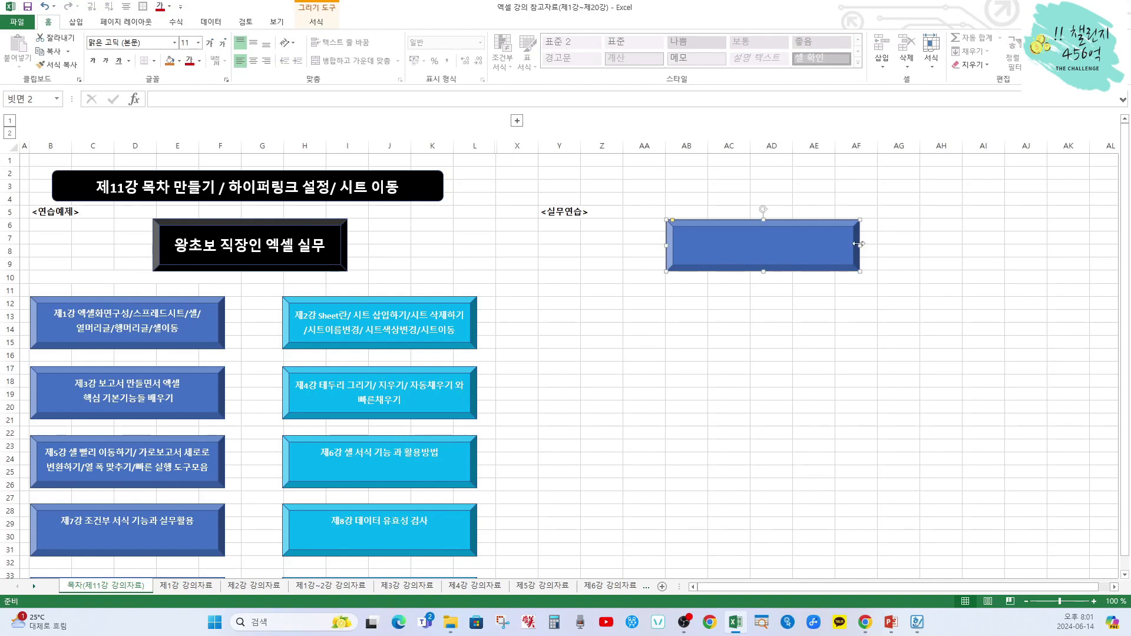
{"action": "mouse_move", "coordinate": [858, 243]}
{"action": "left_mouse_down"}
{"action": "mouse_move", "coordinate": [901, 246]}
{"action": "mouse_move", "coordinate": [843, 245]}
{"action": "mouse_move", "coordinate": [869, 250]}
{"action": "left_mouse_up"}
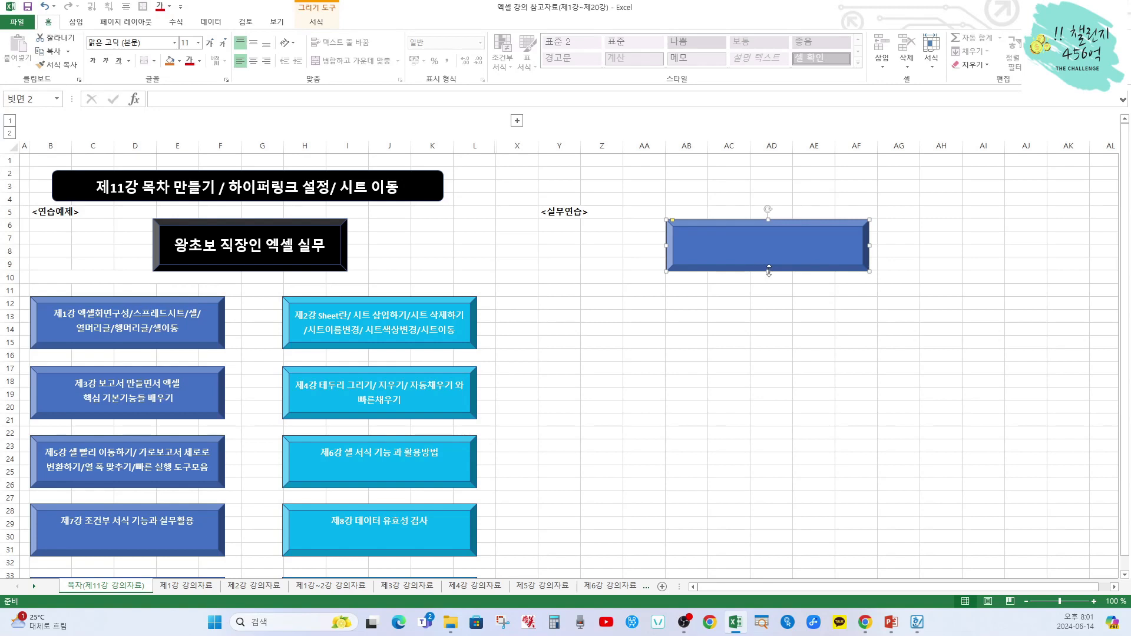
{"action": "mouse_move", "coordinate": [769, 270]}
{"action": "left_mouse_down"}
{"action": "mouse_move", "coordinate": [769, 309]}
{"action": "mouse_move", "coordinate": [770, 256]}
{"action": "mouse_move", "coordinate": [768, 285]}
{"action": "mouse_move", "coordinate": [768, 274]}
{"action": "left_mouse_up"}
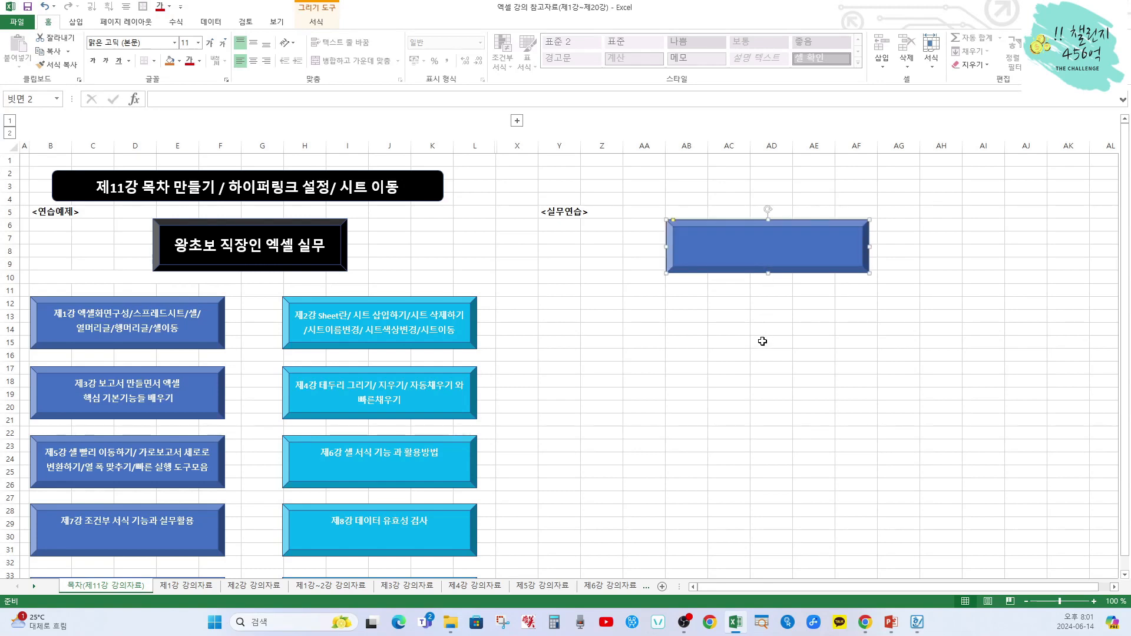
{"action": "left_click", "coordinate": [768, 355]}
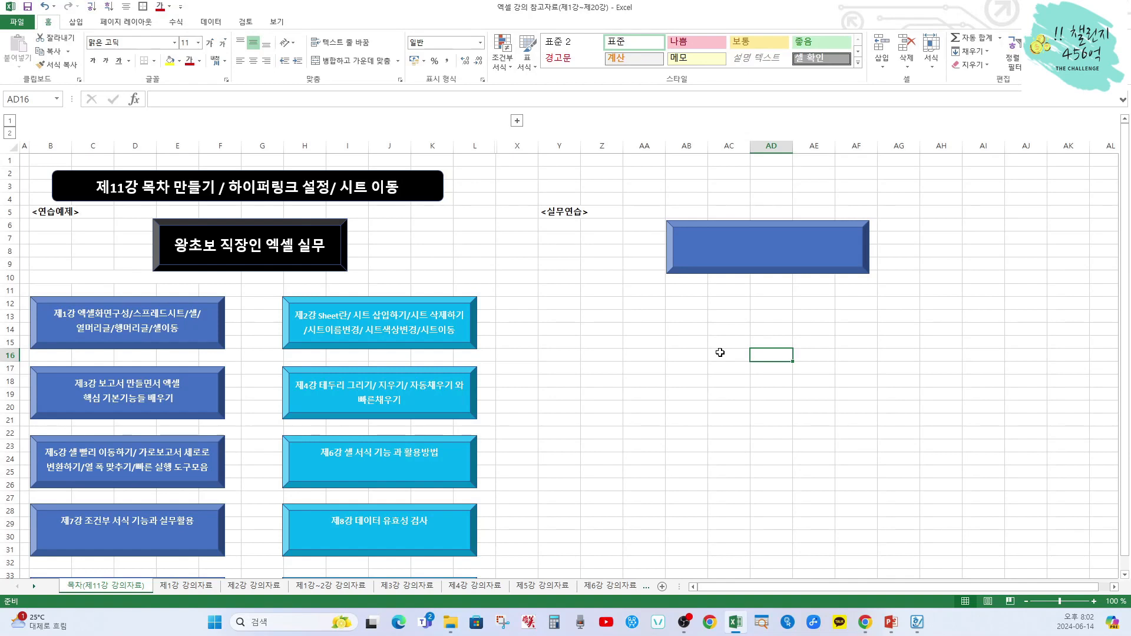
Set the solid fill colour of the blank bevel shape under <실무연습> to black.
{"action": "left_click", "coordinate": [760, 256]}
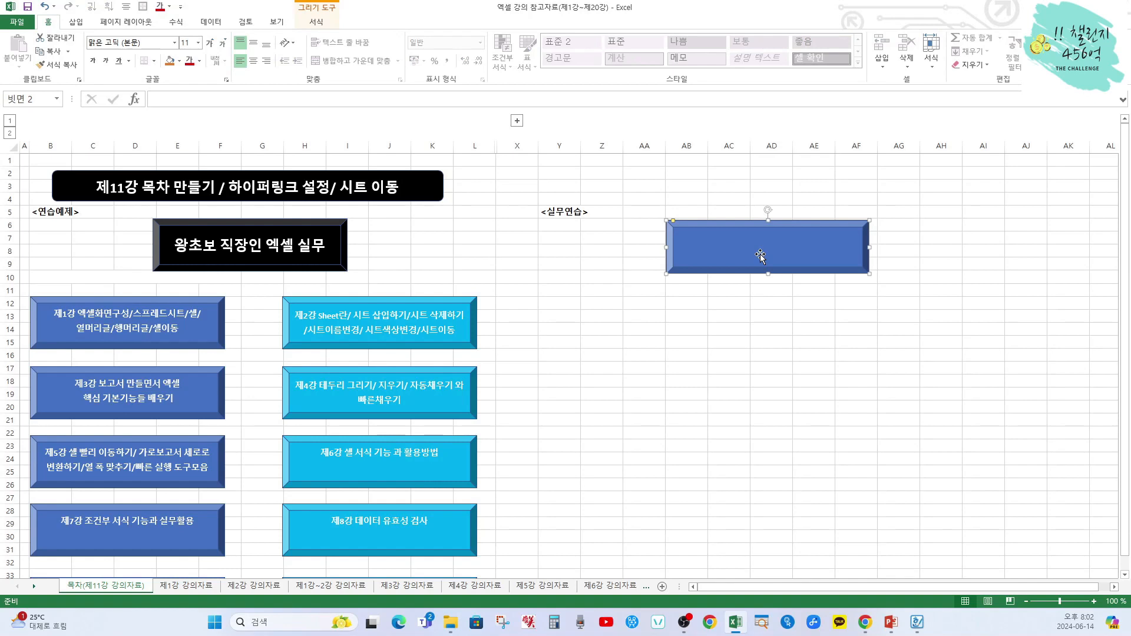
{"action": "right_click", "coordinate": [761, 257]}
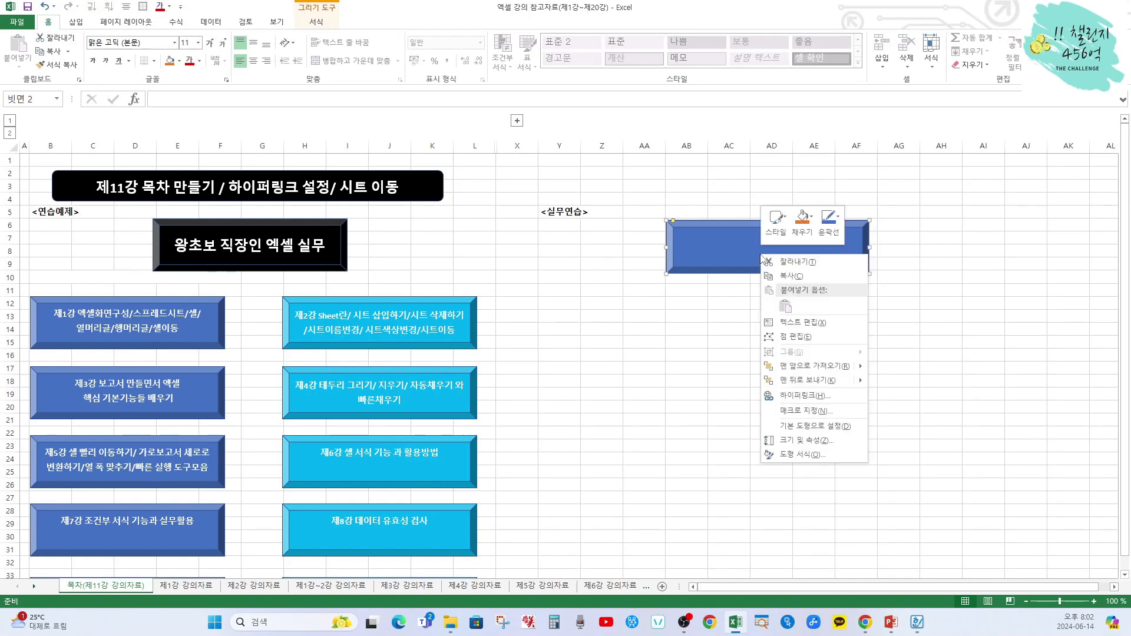
{"action": "left_click", "coordinate": [786, 459]}
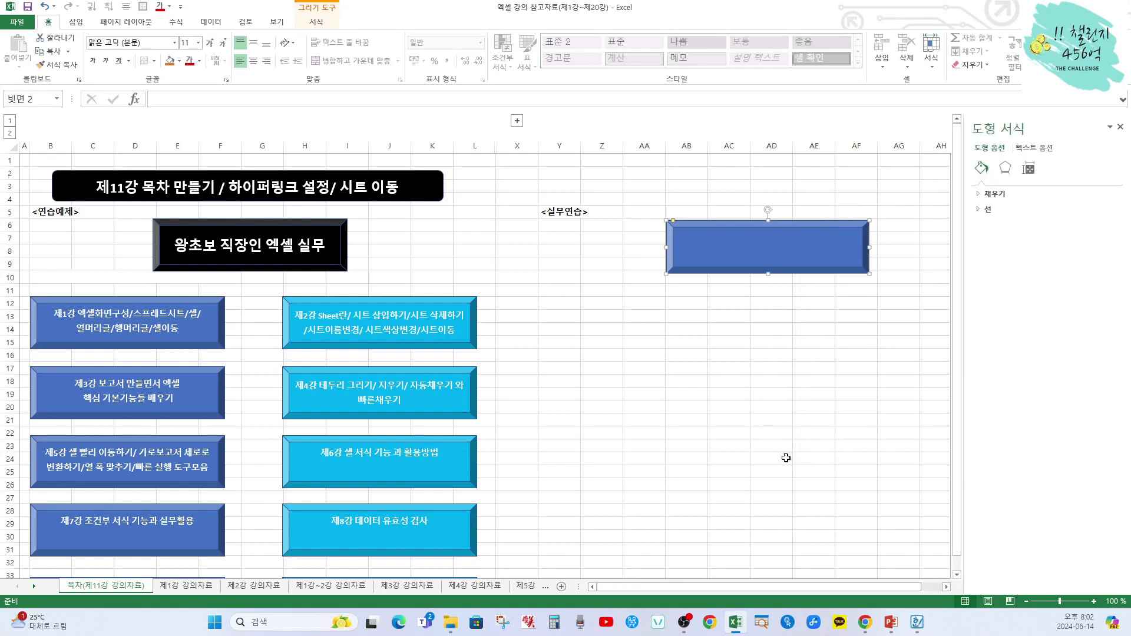
{"action": "left_click", "coordinate": [979, 195]}
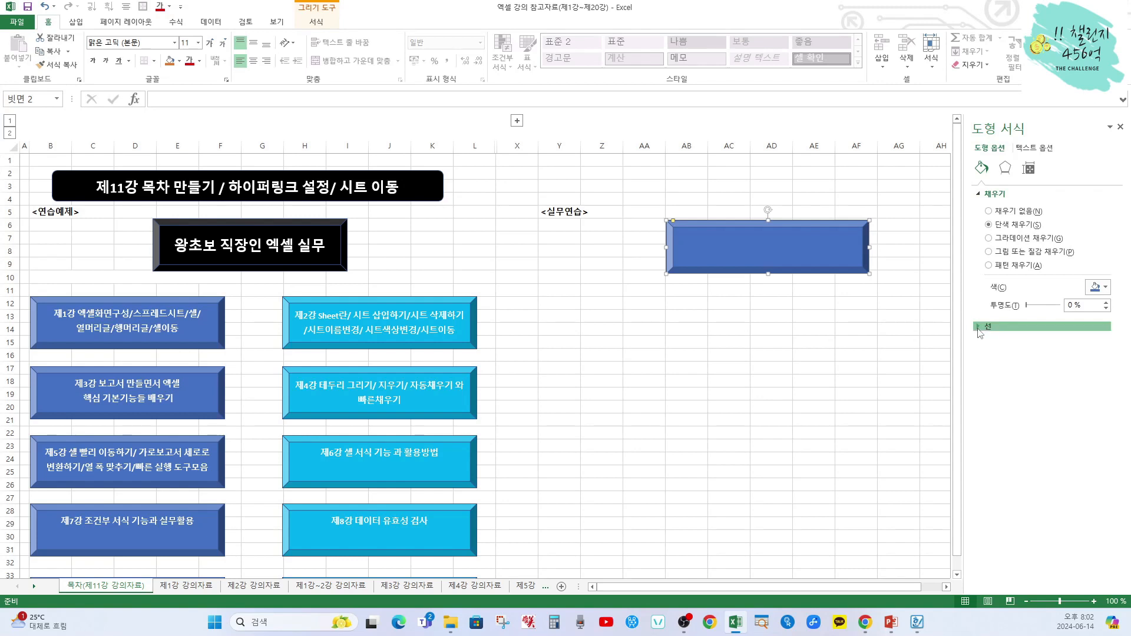
{"action": "left_click", "coordinate": [977, 327]}
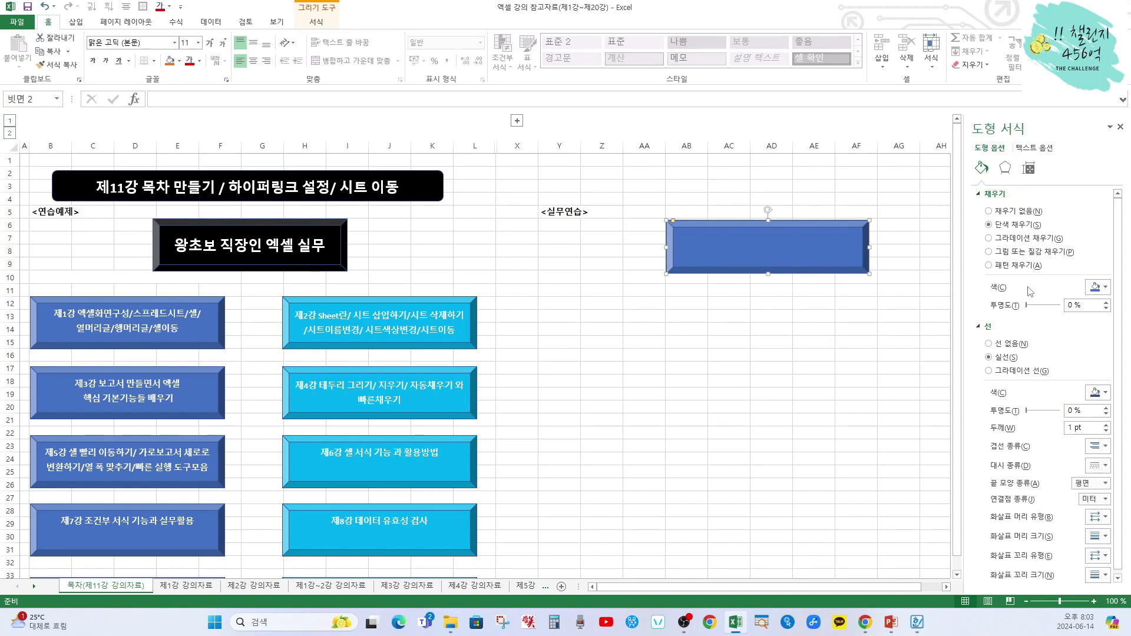
{"action": "left_click", "coordinate": [1105, 287]}
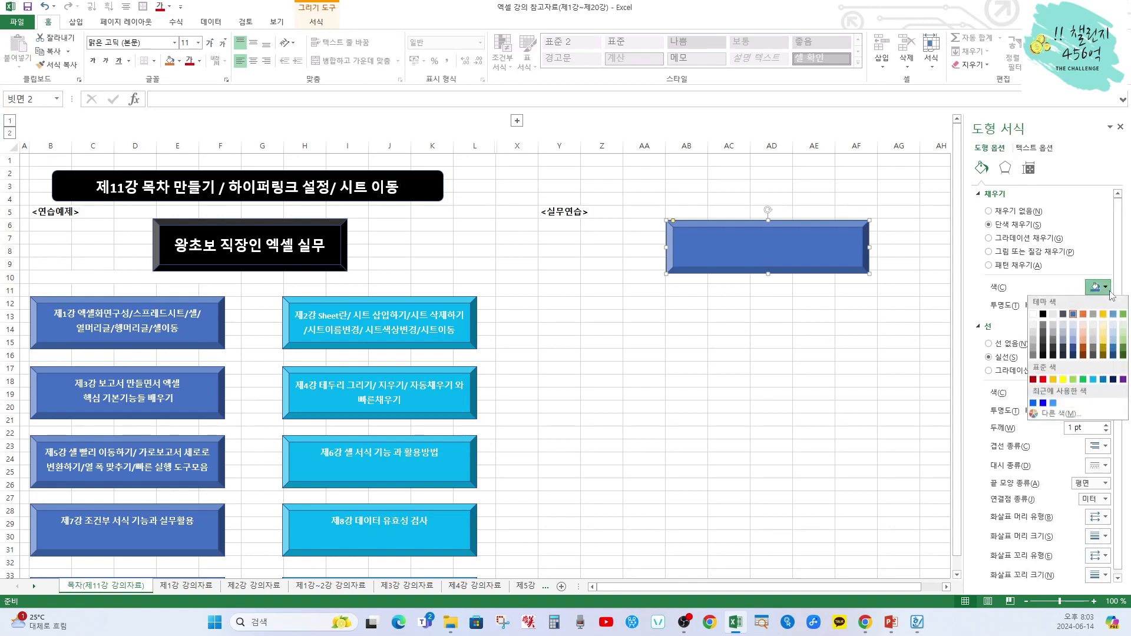
{"action": "left_click", "coordinate": [1043, 315]}
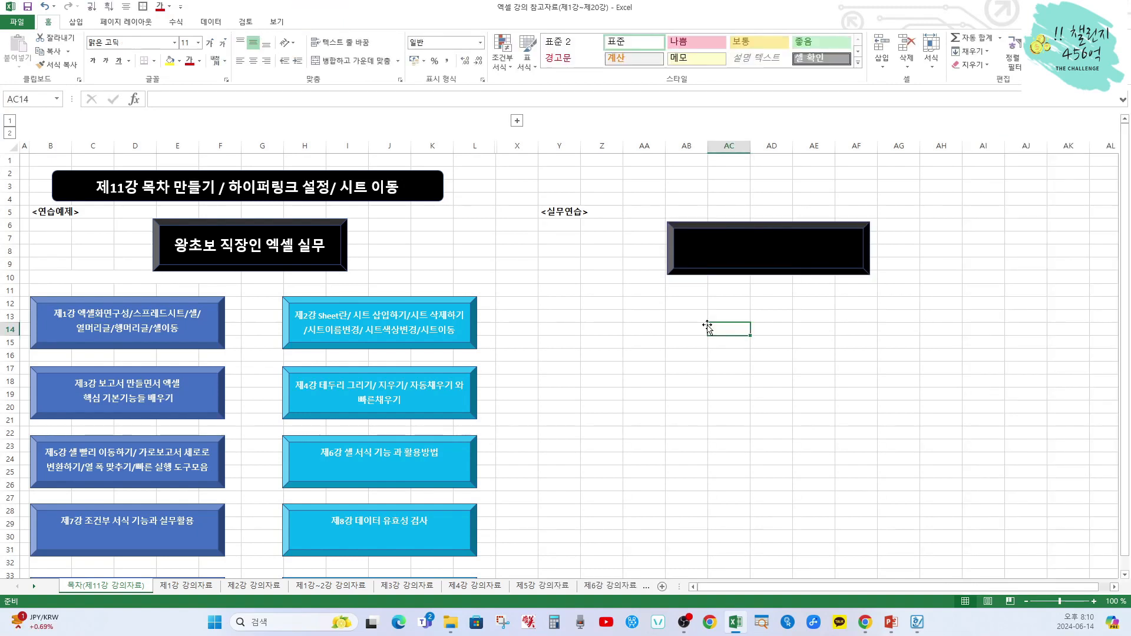
Add the text "왕초보 직장인 엑셀 실무" inside the blank black bevel shape.
{"action": "left_click", "coordinate": [741, 261]}
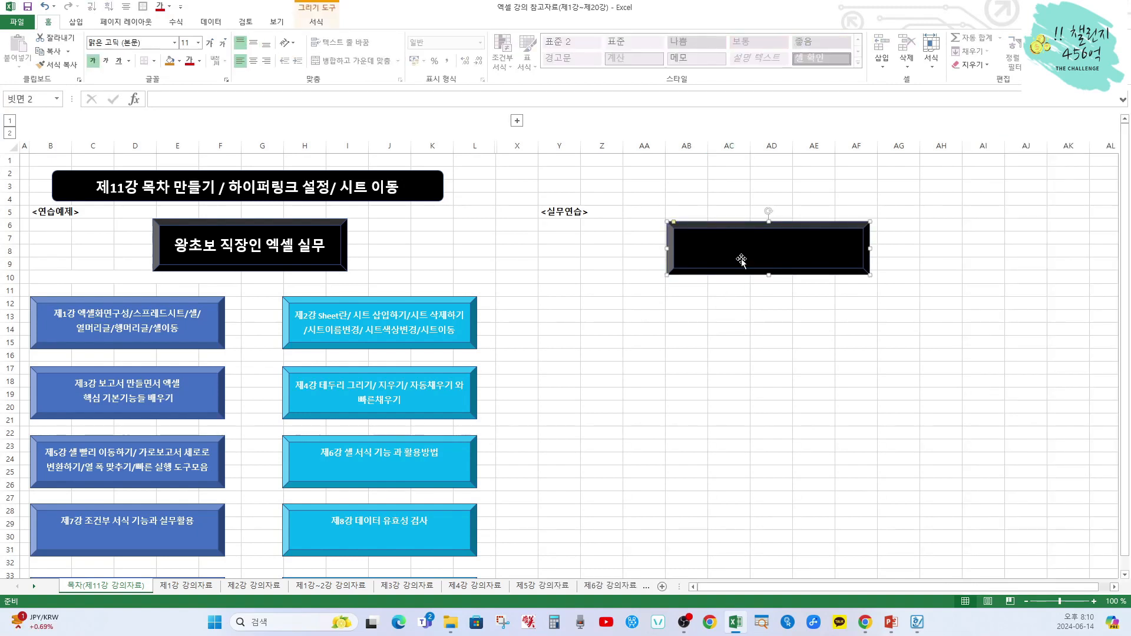
{"action": "right_click", "coordinate": [742, 262]}
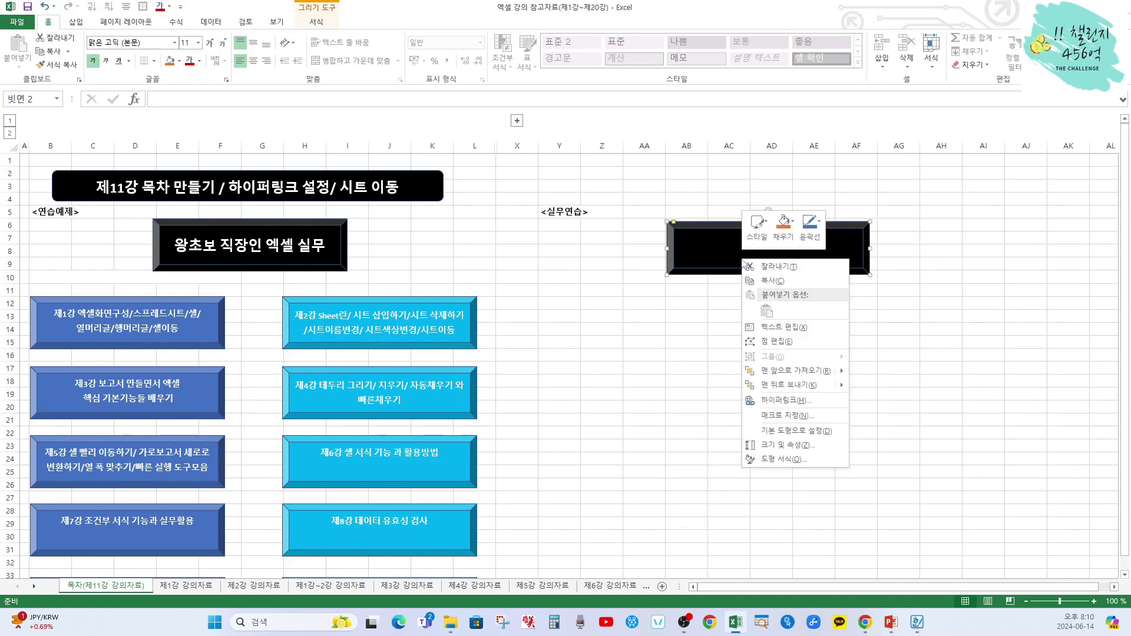
{"action": "left_click", "coordinate": [771, 329]}
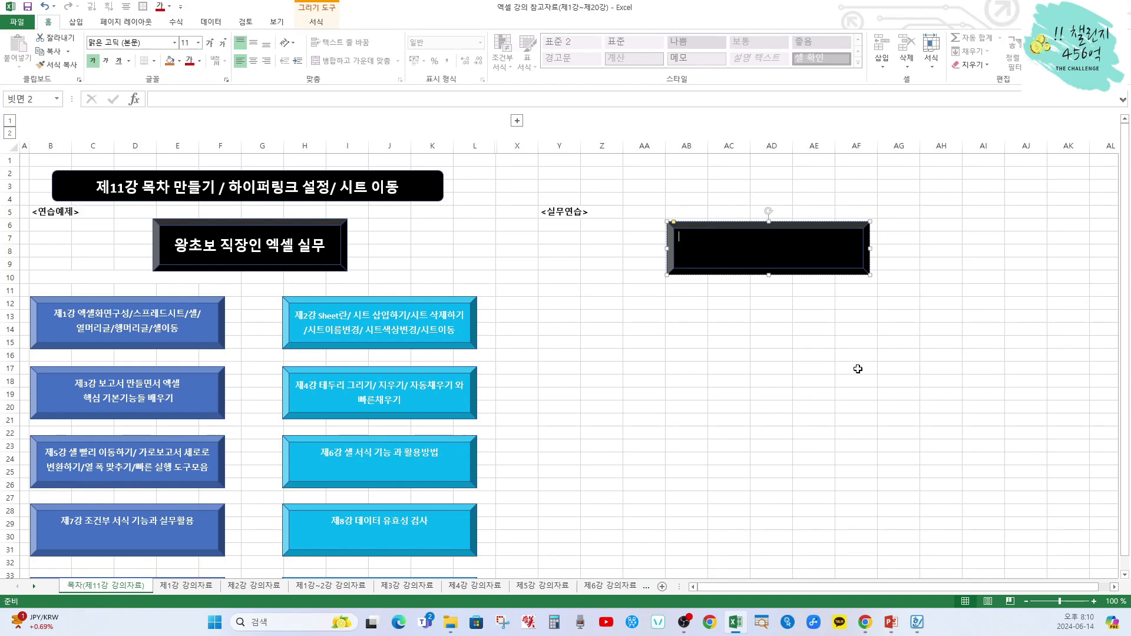
{"action": "type", "text": "왕초보 지직장인 엑셀 실무"}
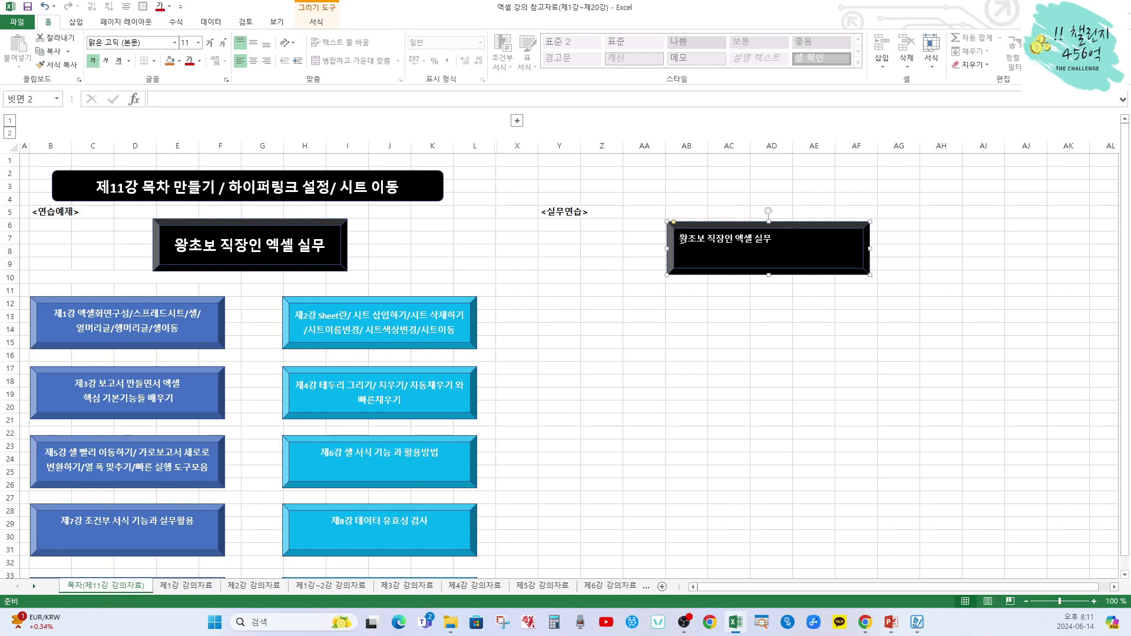
Set the new title shape's text to 18 pt, keep it bold, and centre it horizontally.
{"action": "left_click_drag", "start_coordinate": [682, 238], "coordinate": [768, 243]}
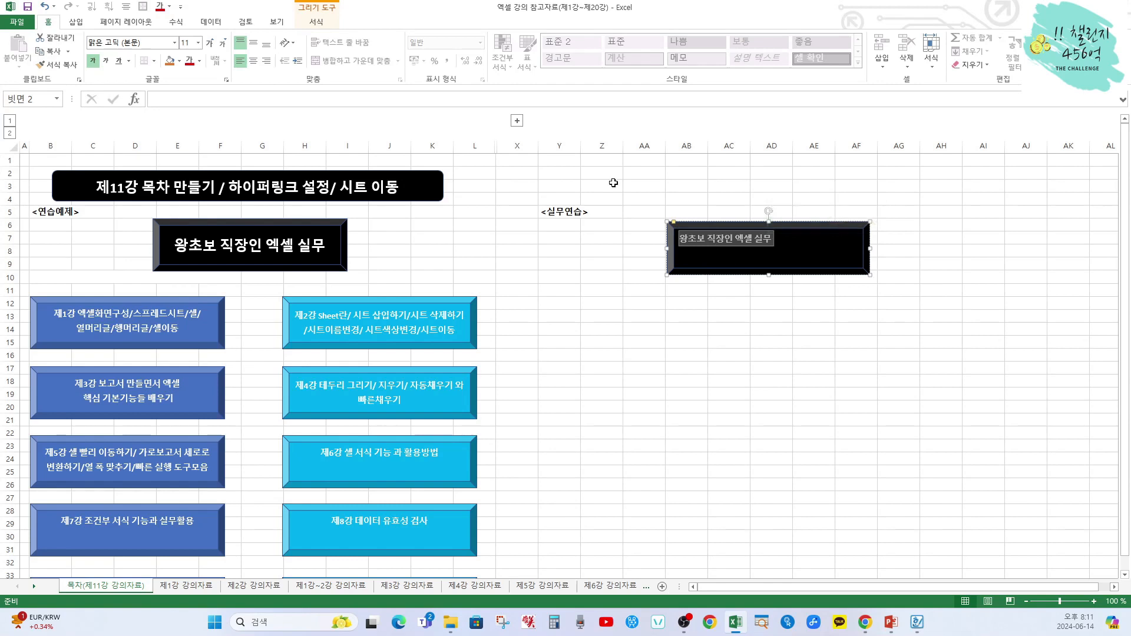
{"action": "left_click", "coordinate": [199, 43]}
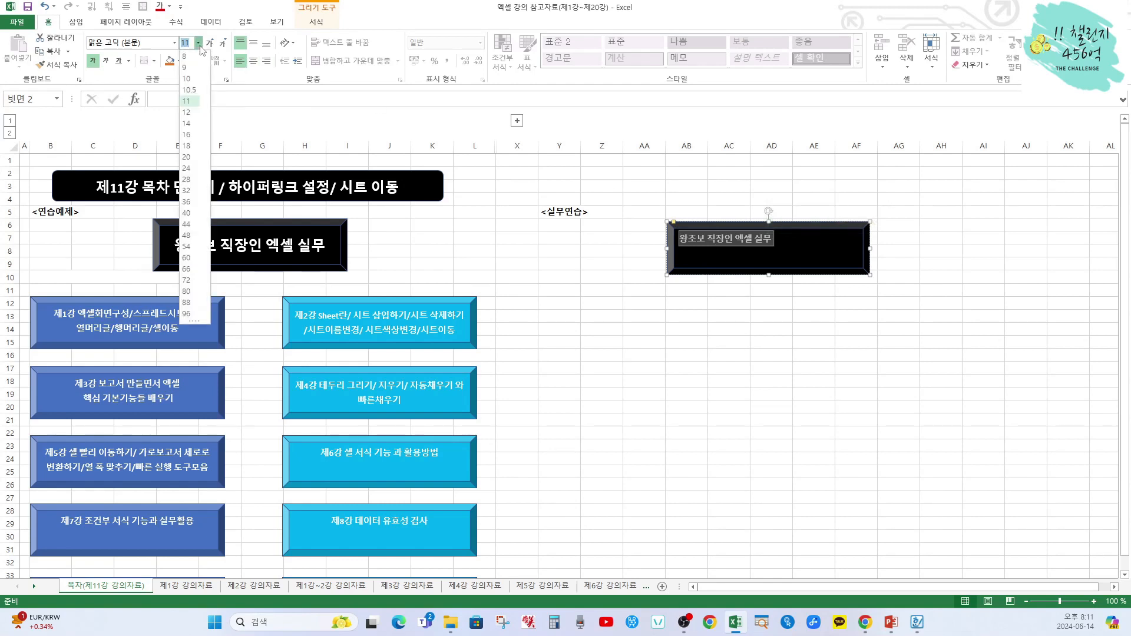
{"action": "left_click", "coordinate": [189, 146]}
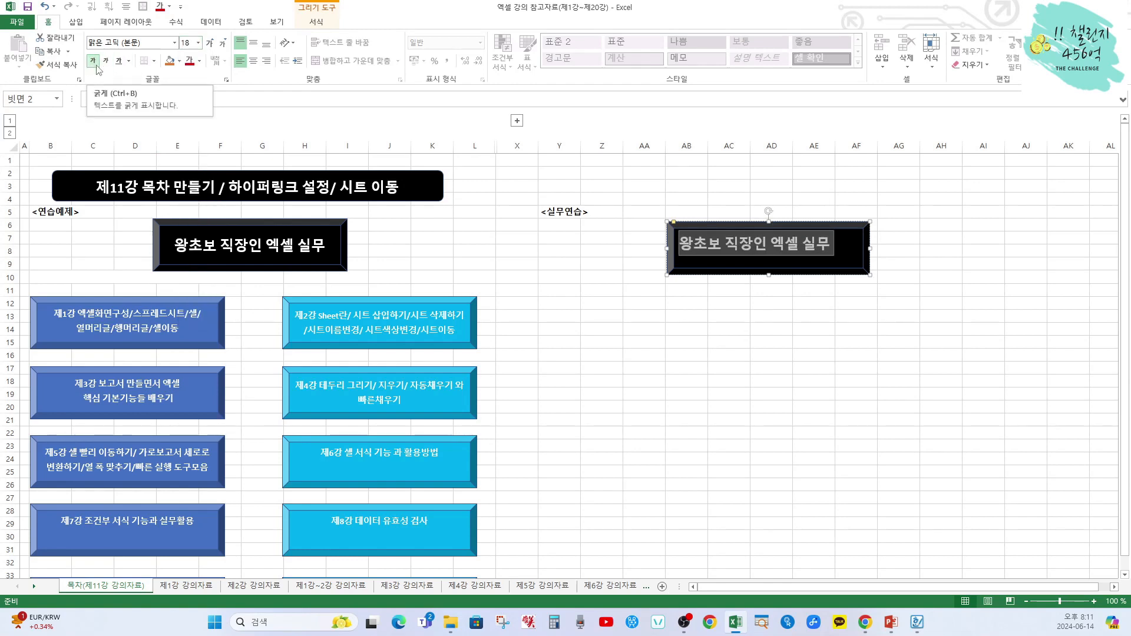
{"action": "left_click", "coordinate": [94, 64]}
{"action": "left_click", "coordinate": [94, 64]}
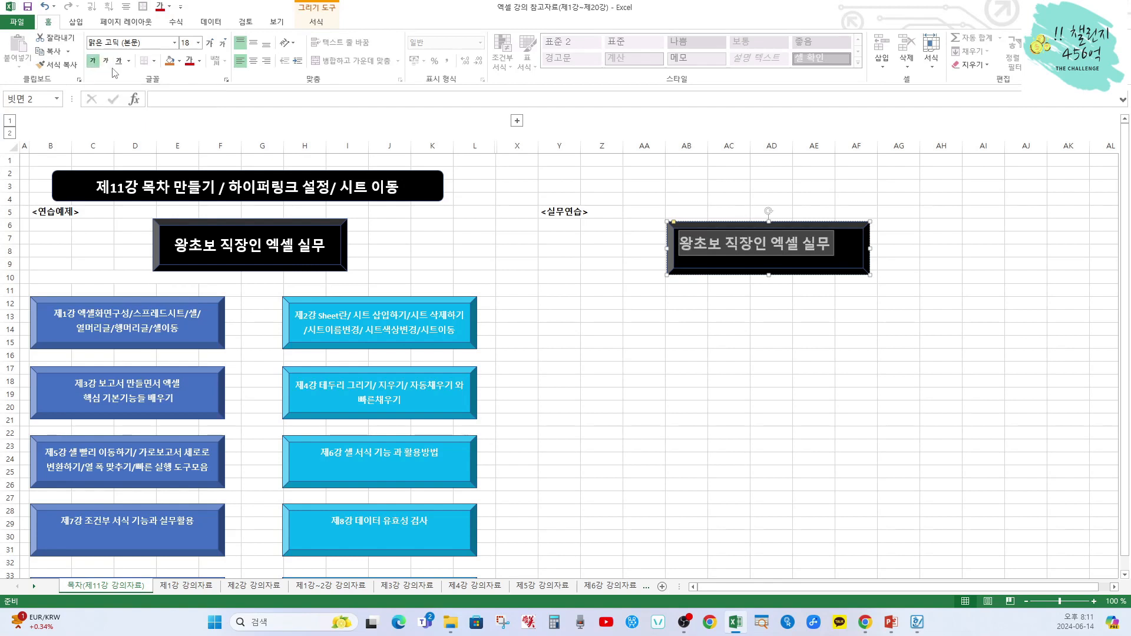
{"action": "left_click", "coordinate": [254, 62]}
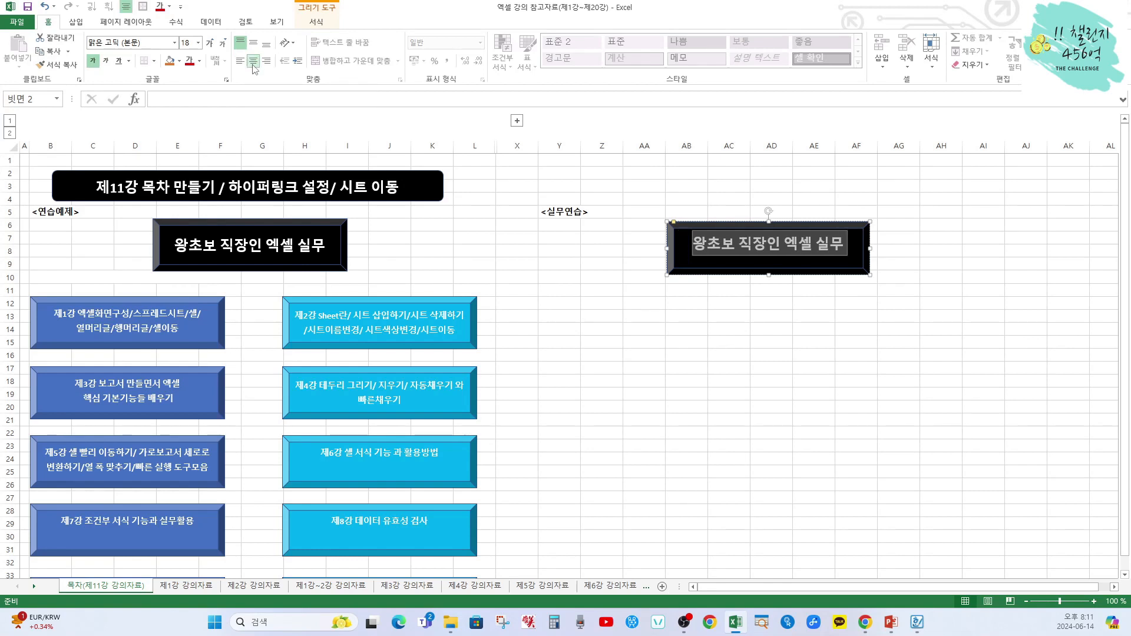
{"action": "key", "text": "Escape"}
{"action": "key", "text": "Escape"}
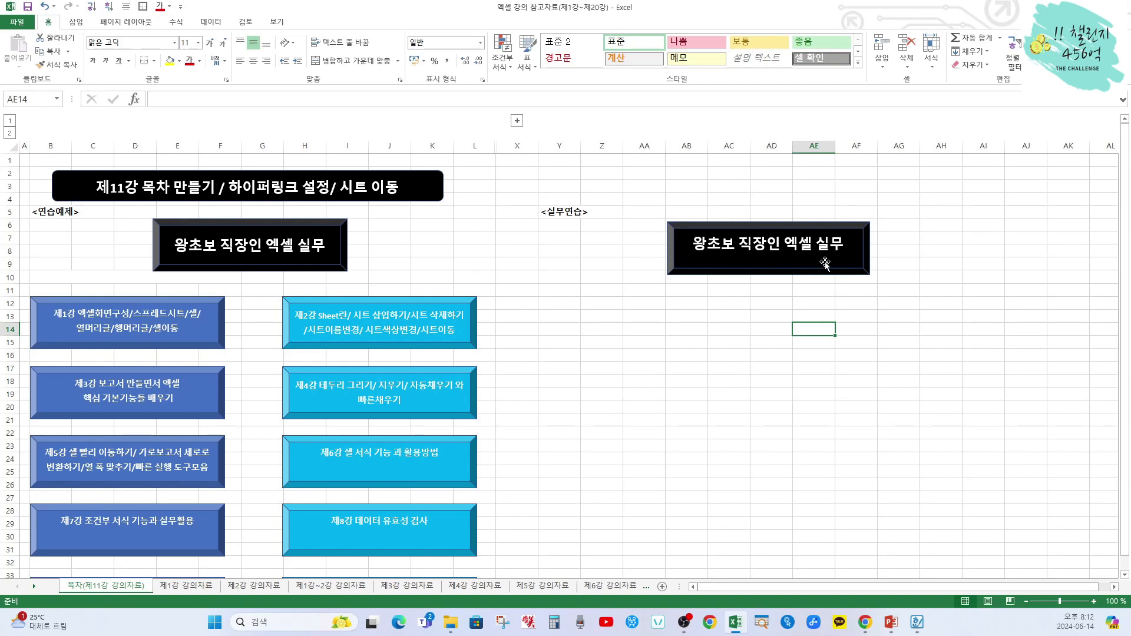
Set the vertical alignment of the new title shape's text to middle (중간) and close the shape formatting options.
{"action": "left_click", "coordinate": [767, 262]}
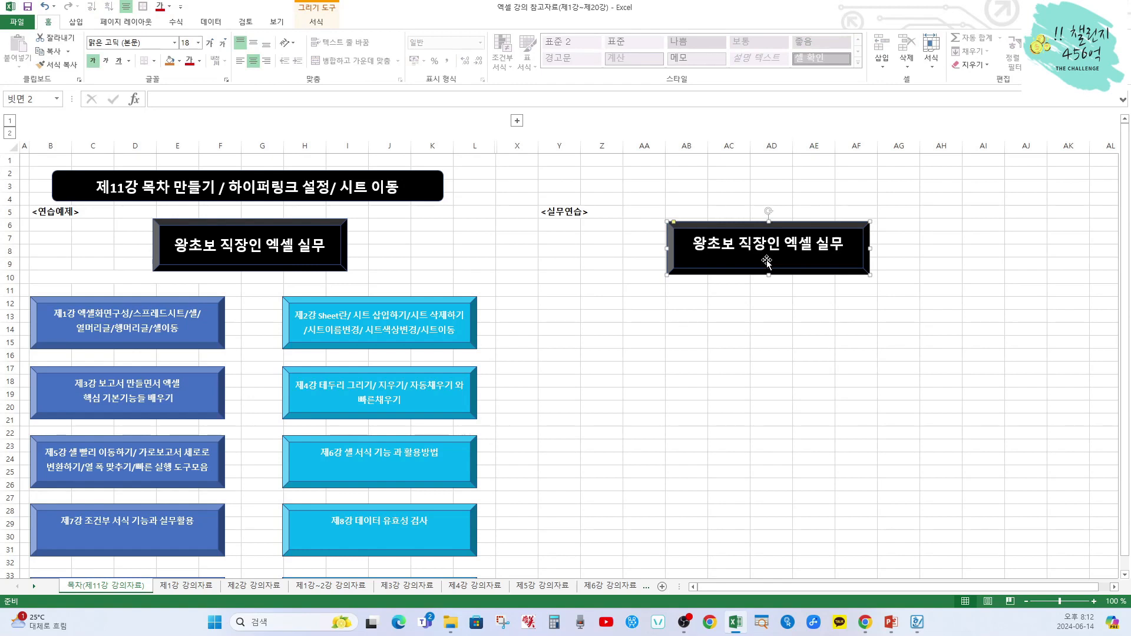
{"action": "right_click", "coordinate": [768, 262]}
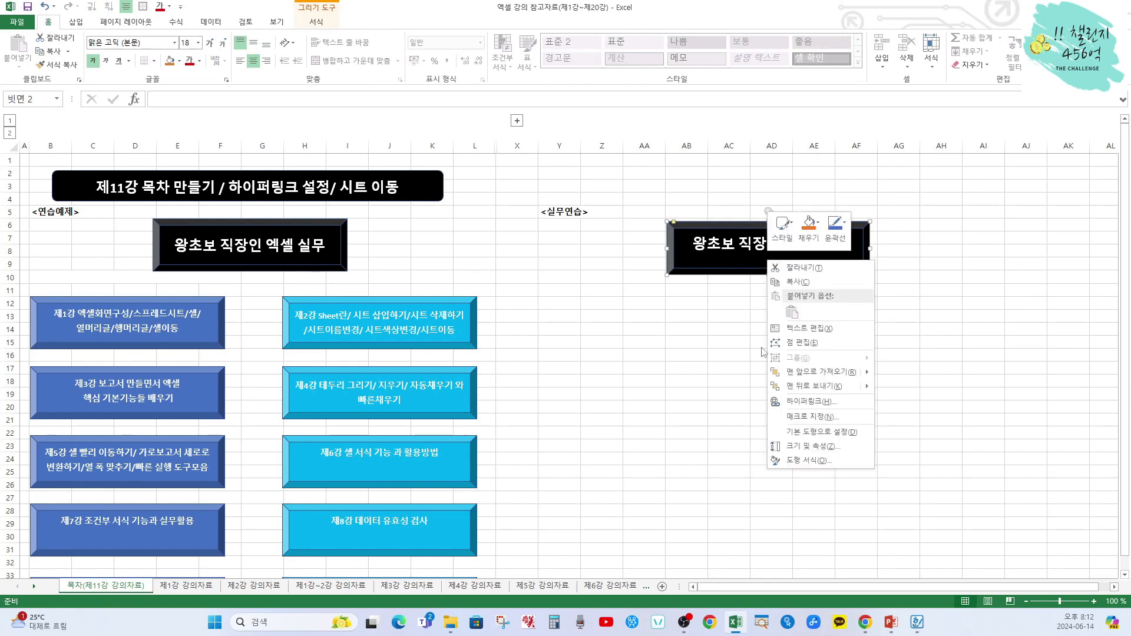
{"action": "left_click", "coordinate": [804, 461]}
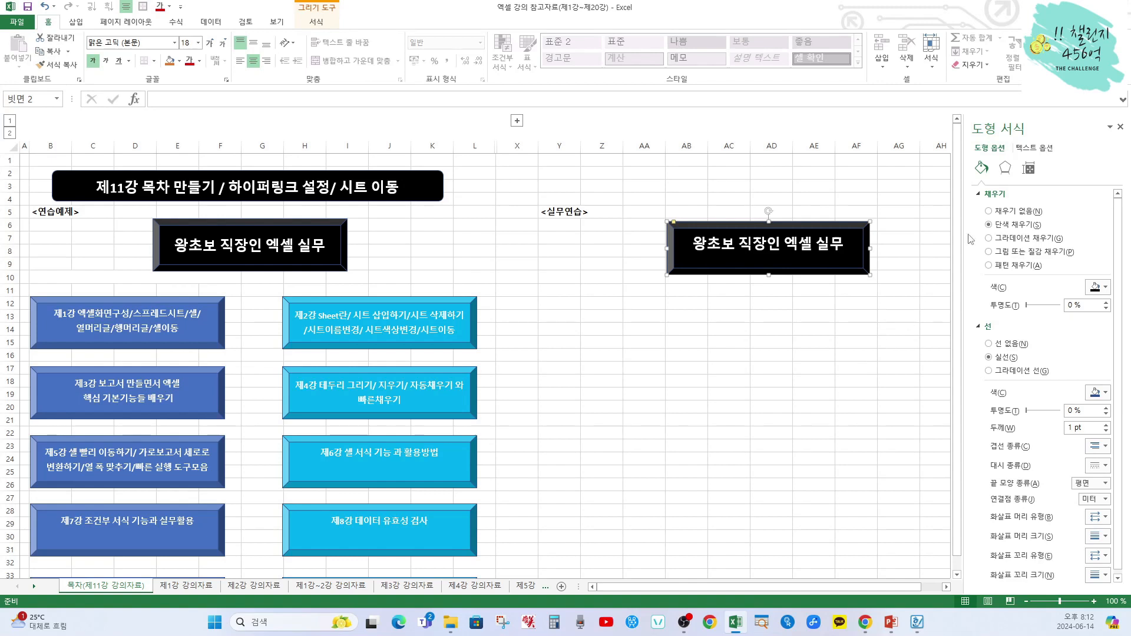
{"action": "left_click", "coordinate": [1047, 155]}
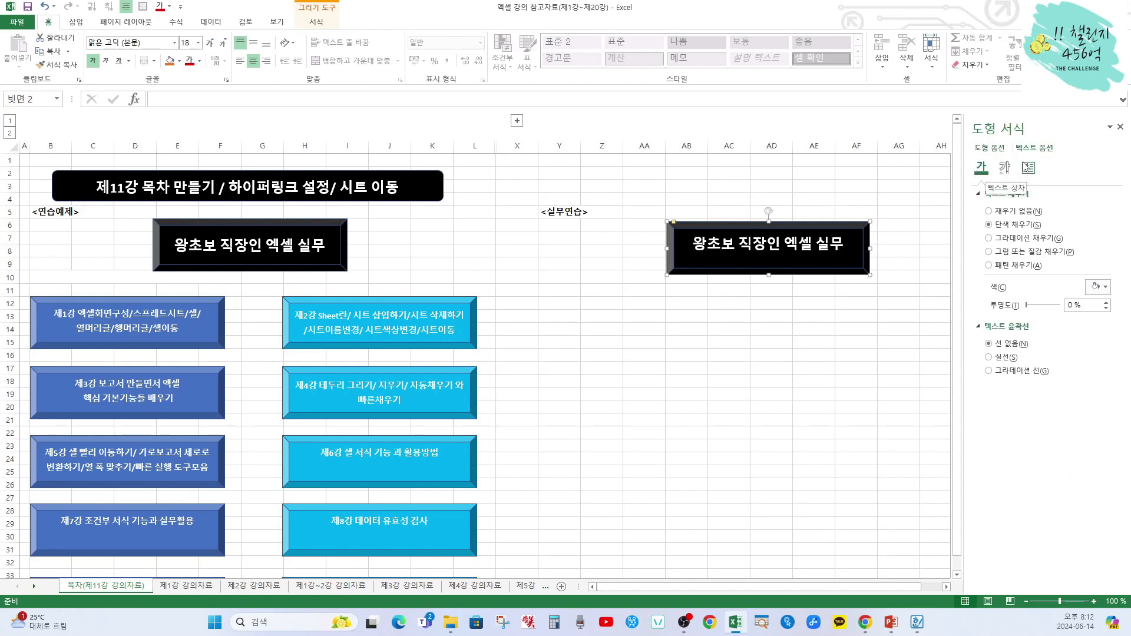
{"action": "left_click", "coordinate": [1028, 169]}
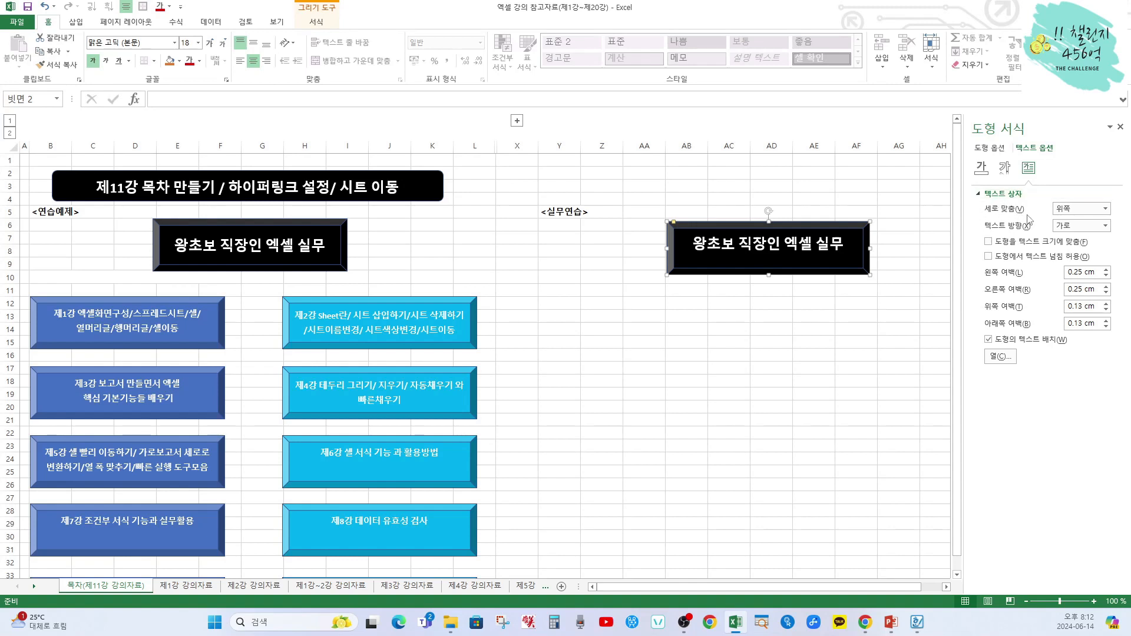
{"action": "left_click", "coordinate": [1106, 210]}
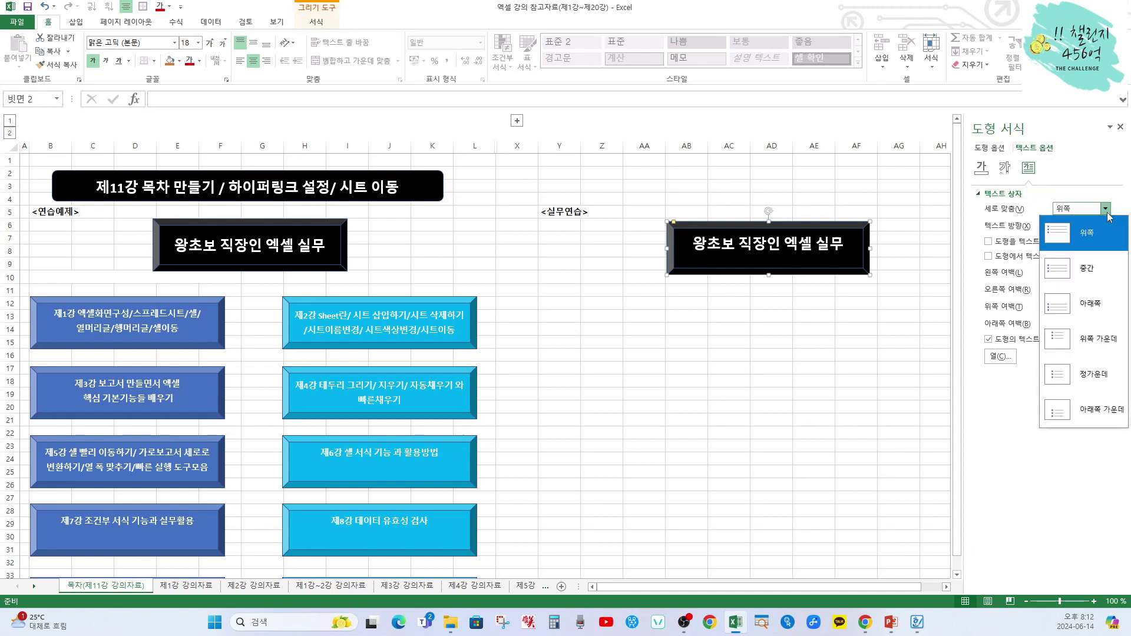
{"action": "left_click", "coordinate": [1097, 271]}
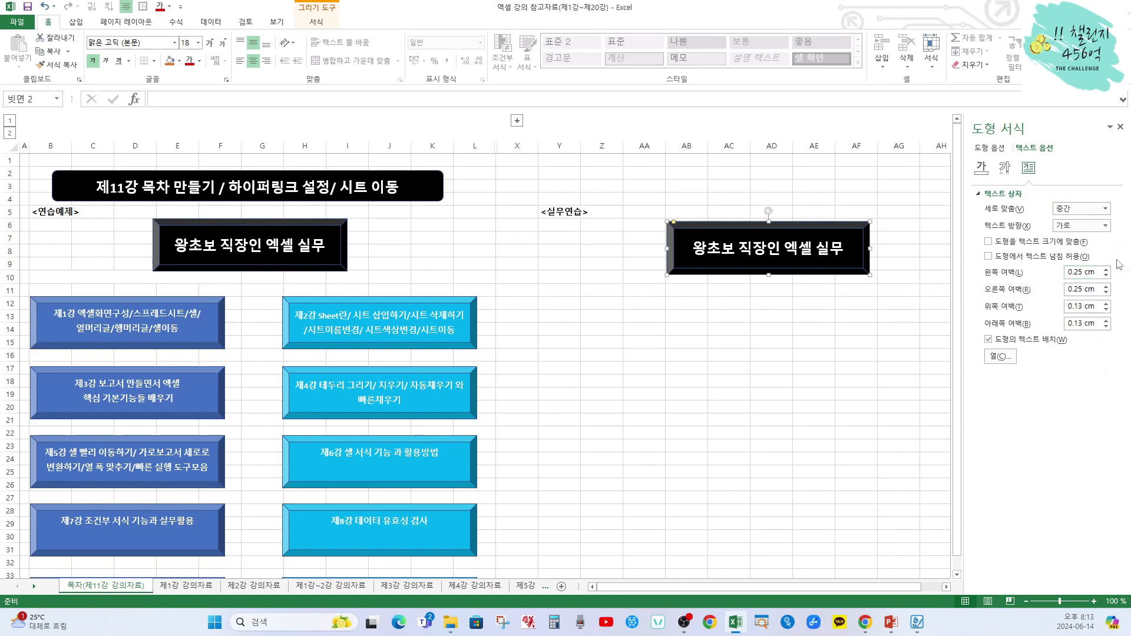
{"action": "left_click", "coordinate": [1130, 168]}
{"action": "left_click", "coordinate": [1122, 132]}
{"action": "left_click", "coordinate": [1120, 127]}
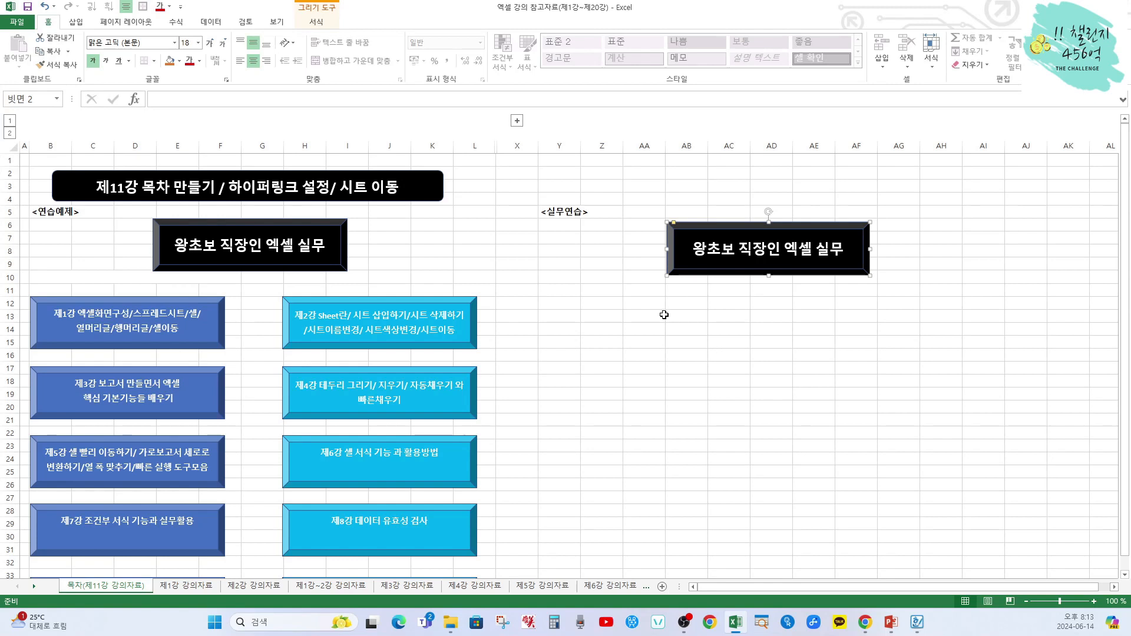
Duplicate the black "왕초보 직장인 엑셀 실무" box under <실무연습> twice, once directly below it and once freely offset further down.
{"action": "left_click", "coordinate": [719, 330]}
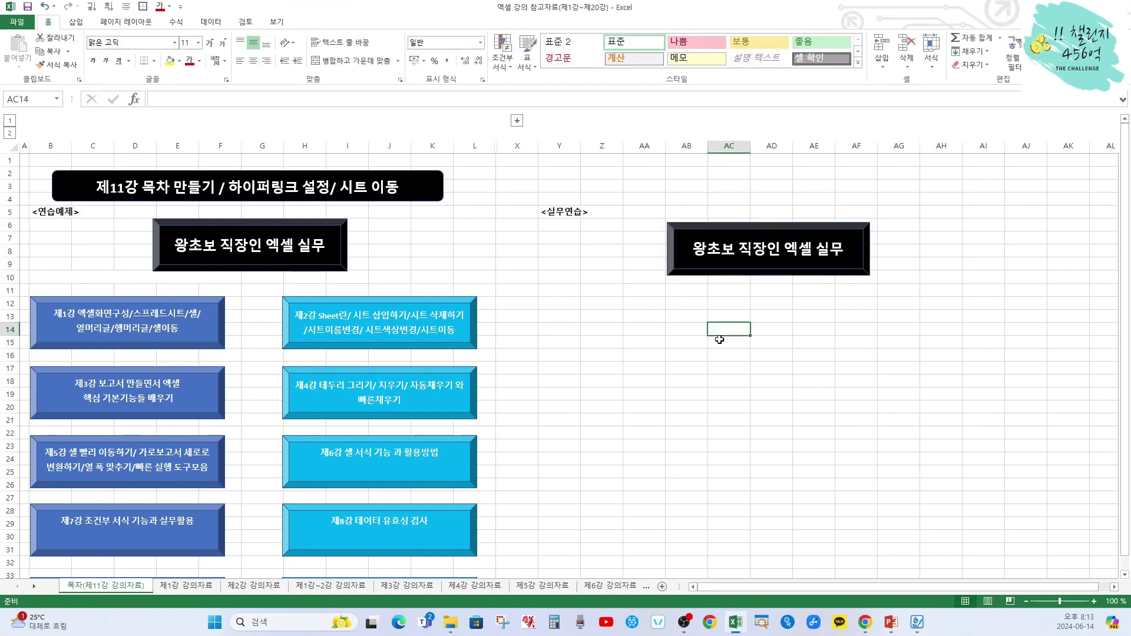
{"action": "left_click", "coordinate": [804, 268]}
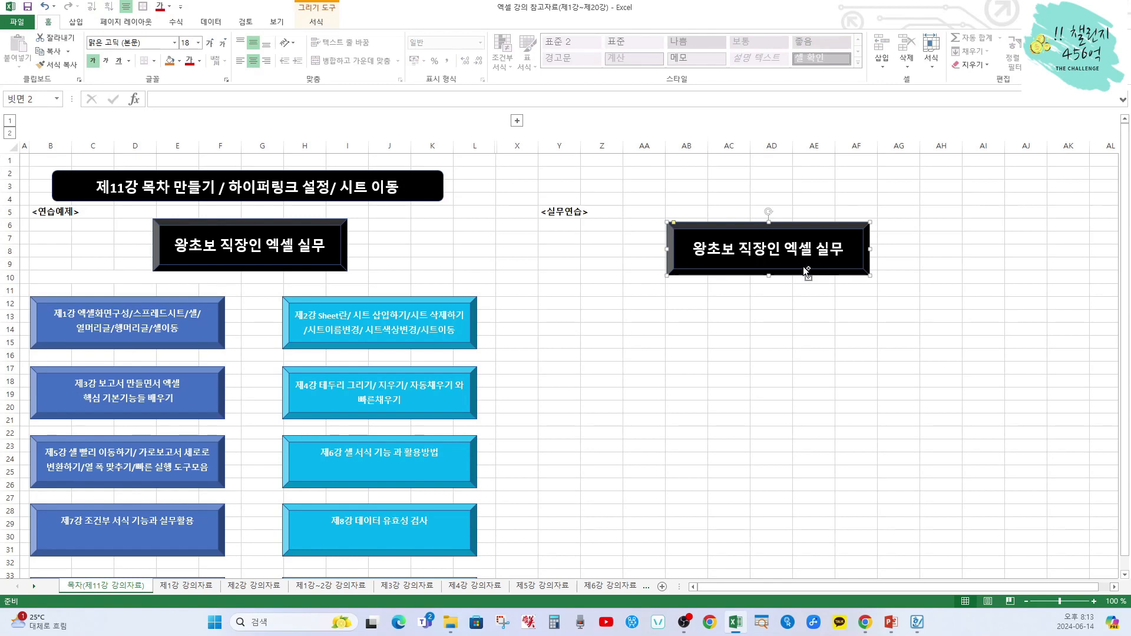
{"action": "left_click_drag", "start_coordinate": [804, 266], "coordinate": [794, 338]}
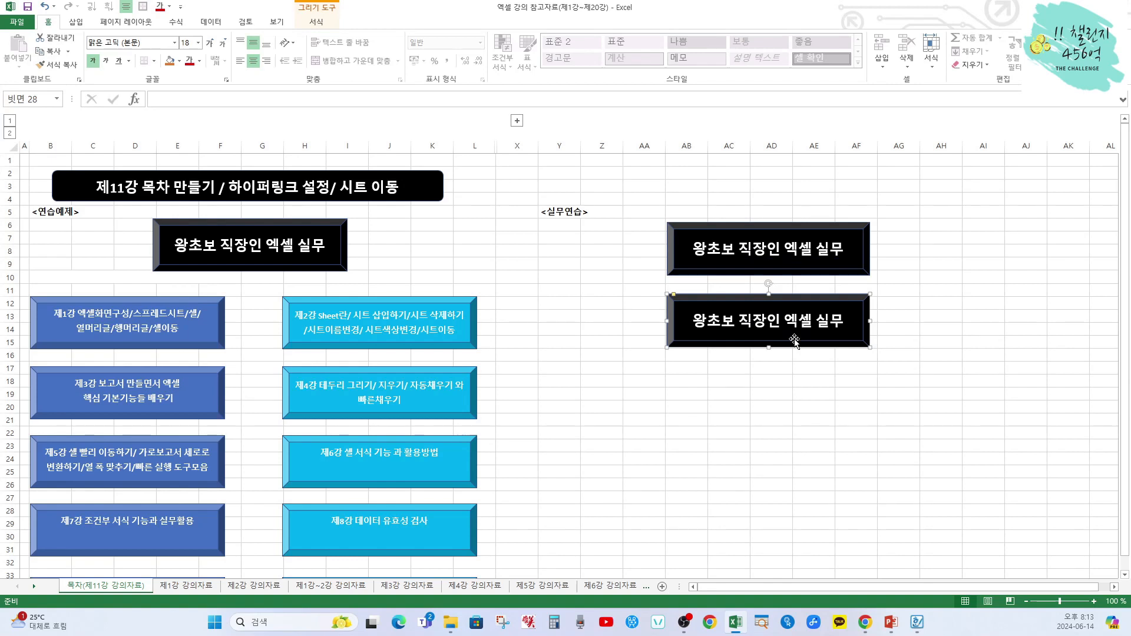
{"action": "left_click", "coordinate": [836, 366]}
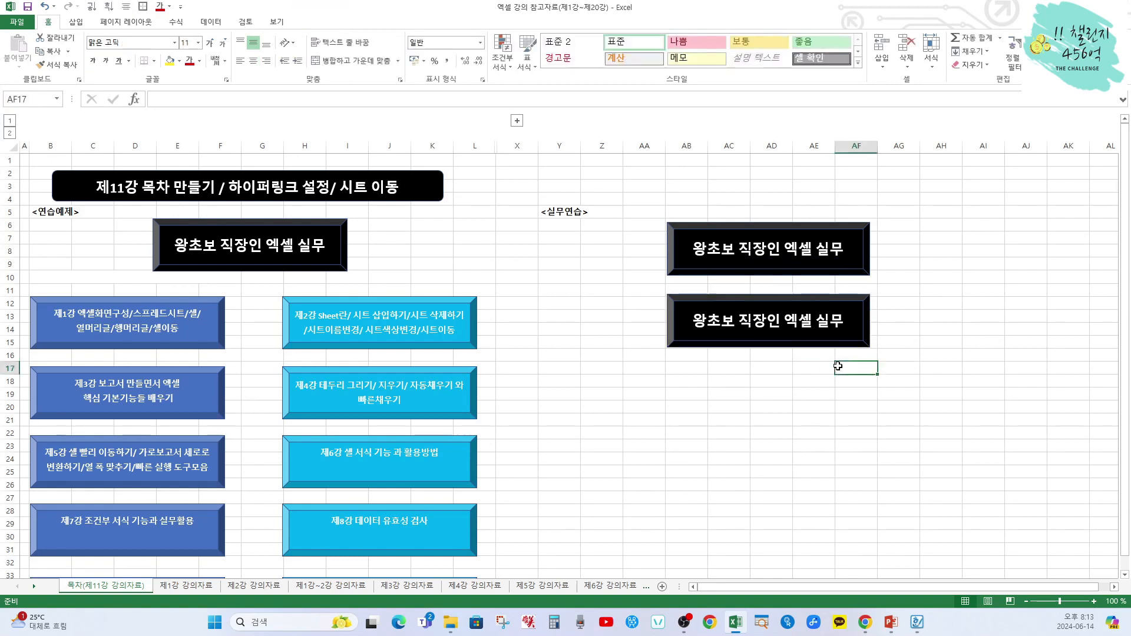
{"action": "left_click", "coordinate": [806, 340]}
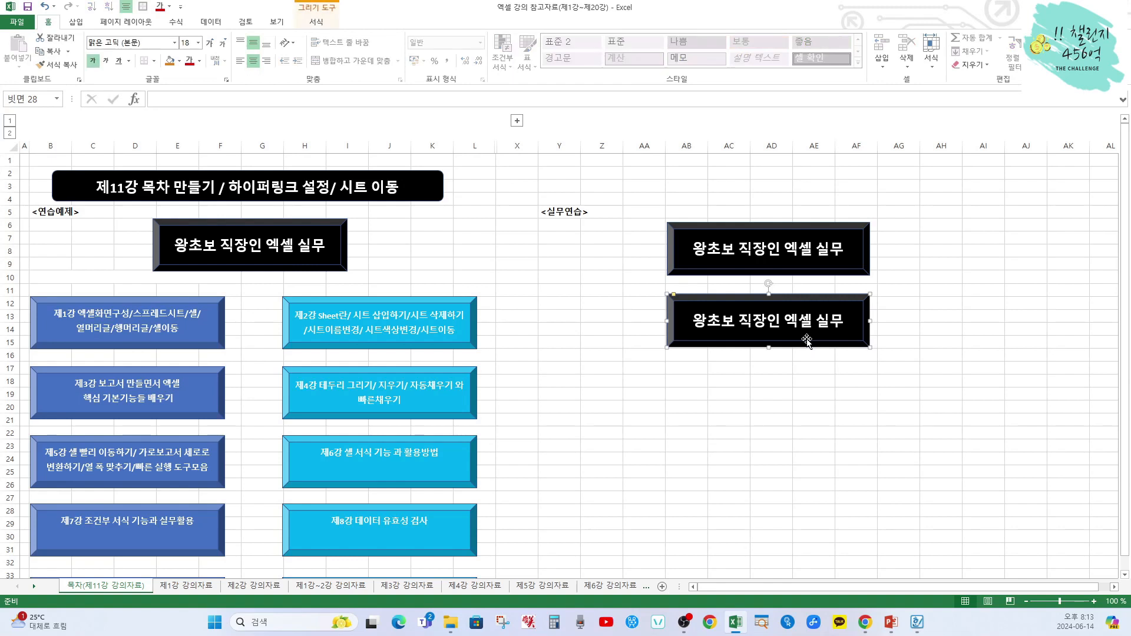
{"action": "left_click_drag", "start_coordinate": [809, 342], "coordinate": [744, 475]}
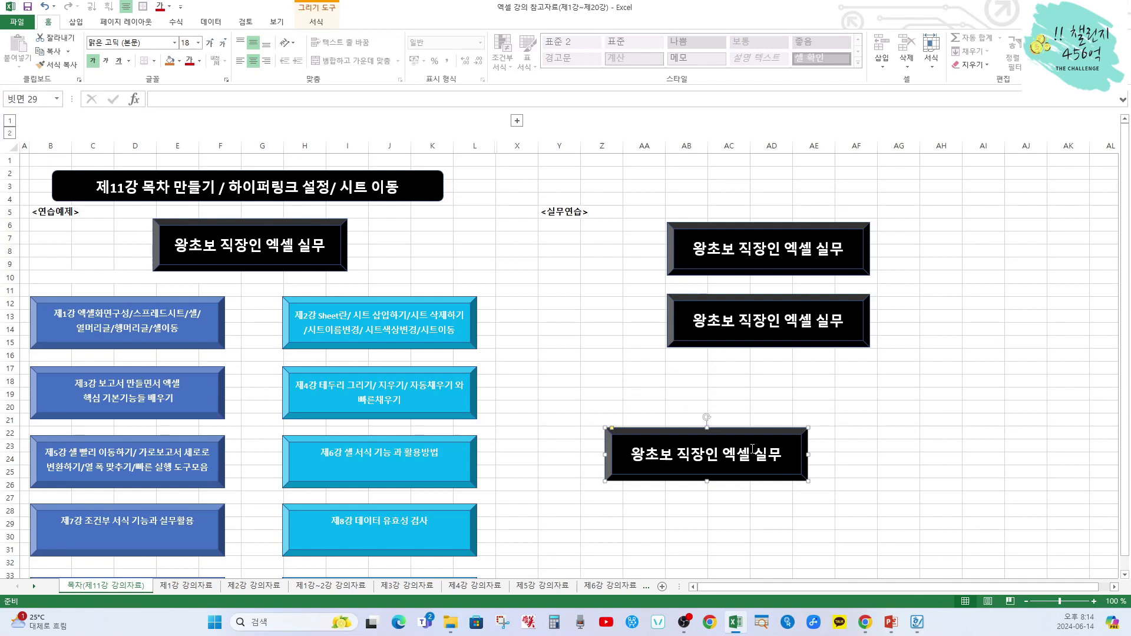
{"action": "left_click", "coordinate": [941, 446]}
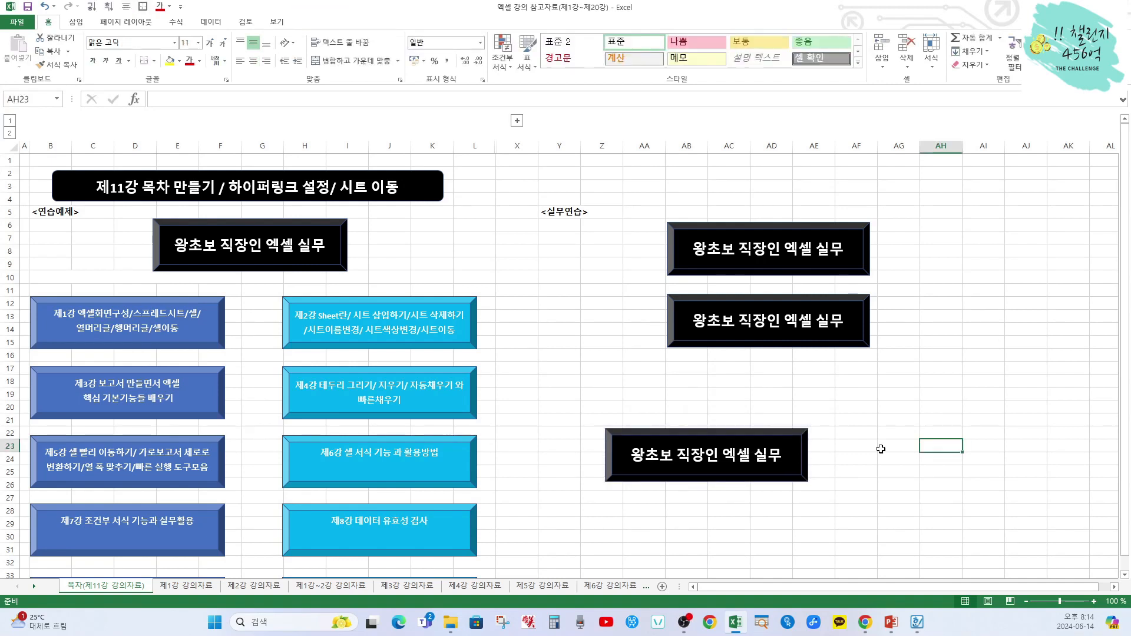
Undo both duplicates of the black title box under <실무연습>.
{"action": "key", "text": "ctrl+z"}
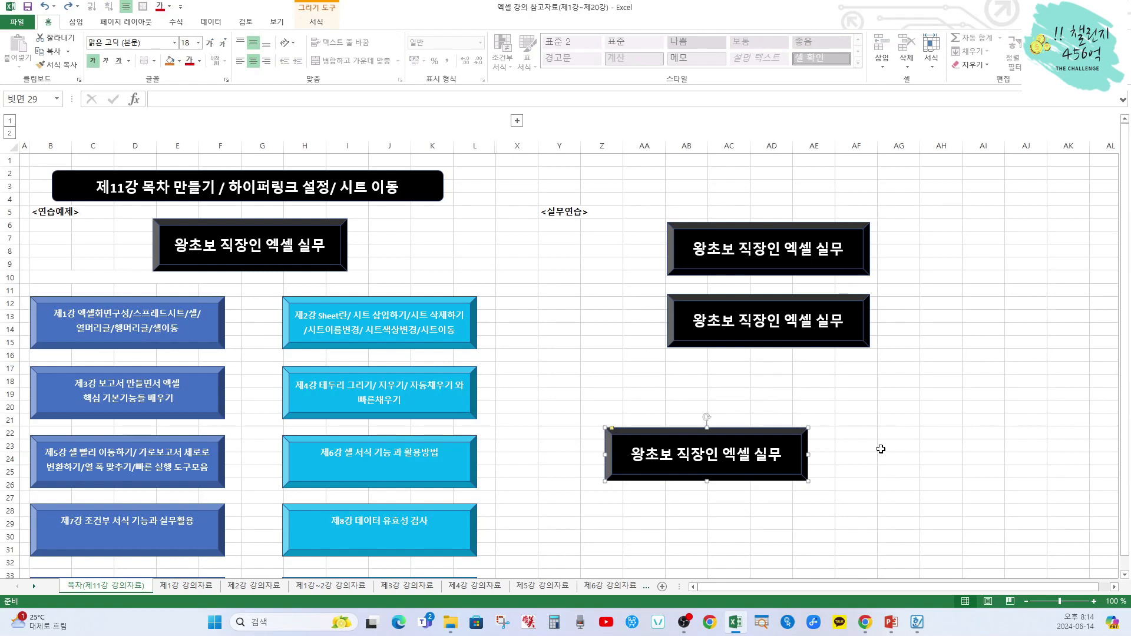
{"action": "key", "text": "ctrl+z"}
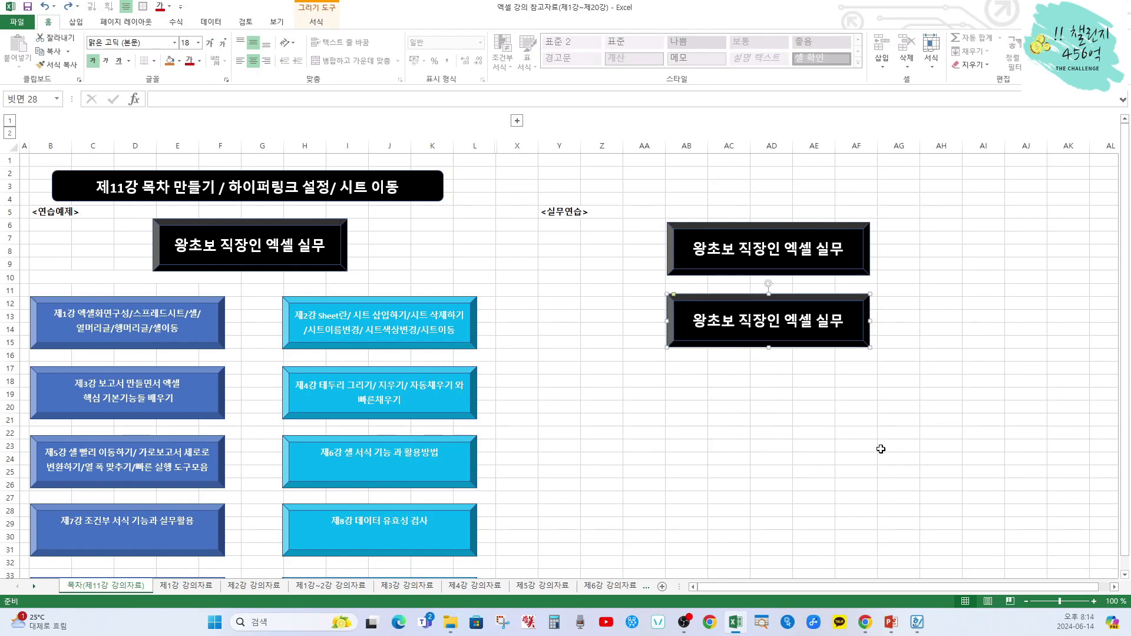
{"action": "key", "text": "ctrl+z"}
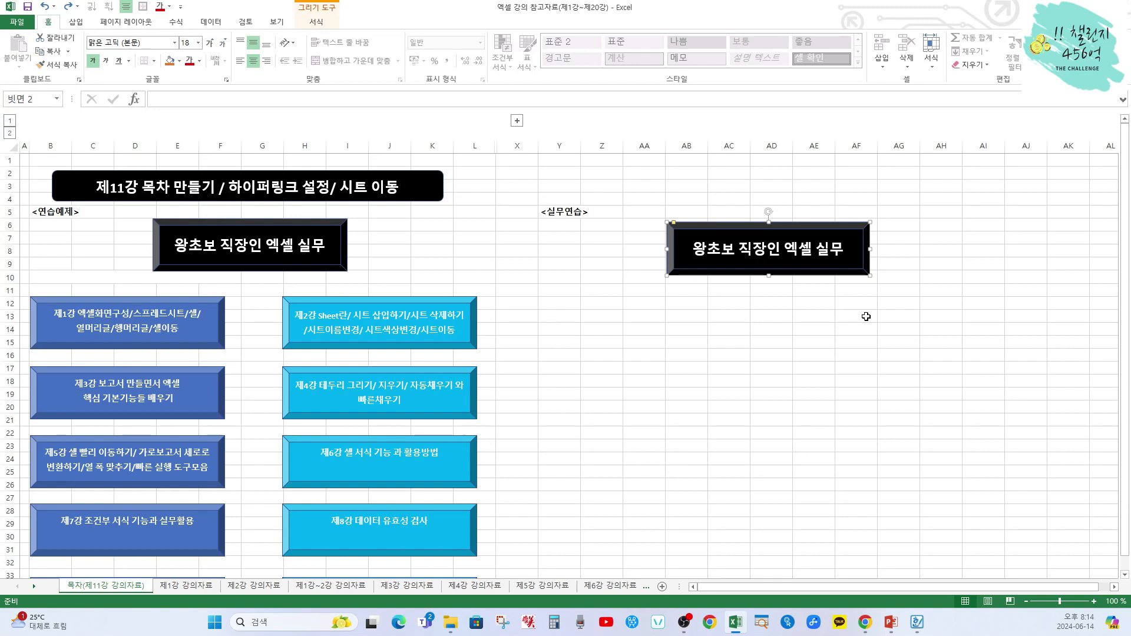
Duplicate the black title box under <실무연습> straight down four times, keeping the copies vertically aligned and roughly evenly spaced.
{"action": "left_click_drag", "start_coordinate": [835, 270], "coordinate": [834, 335]}
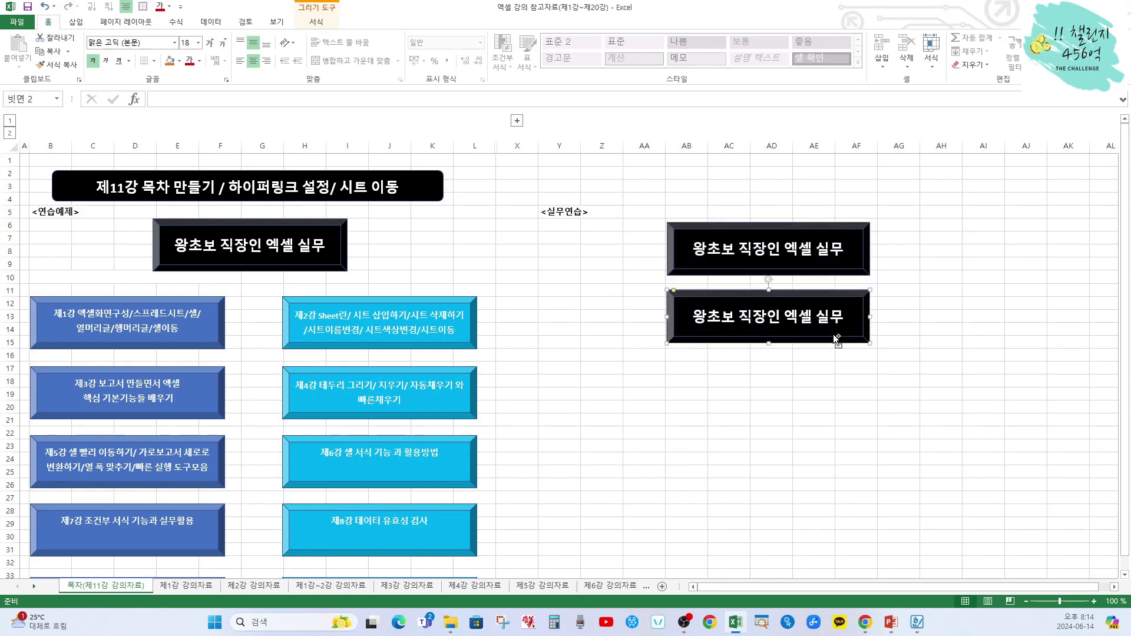
{"action": "left_click_drag", "start_coordinate": [833, 334], "coordinate": [823, 404]}
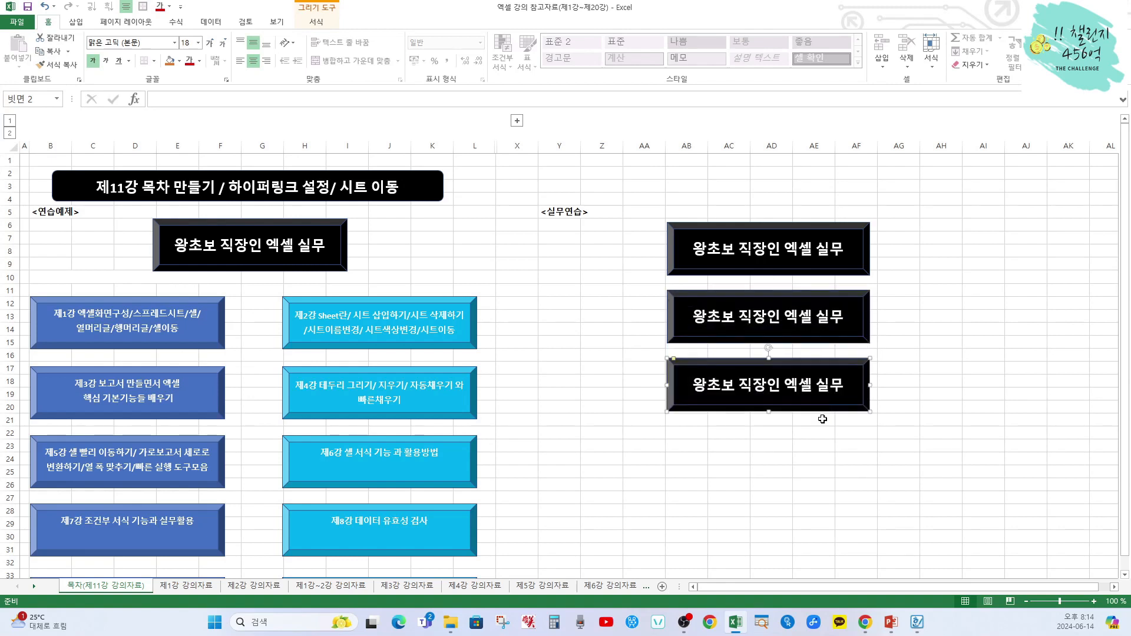
{"action": "left_click_drag", "start_coordinate": [822, 403], "coordinate": [816, 547]}
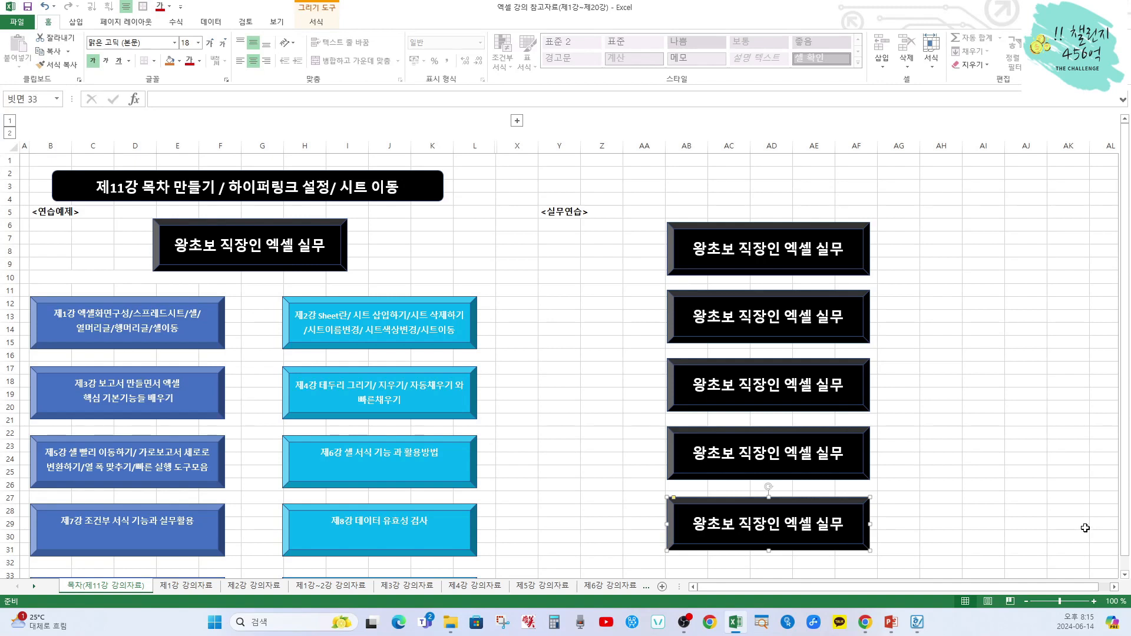
{"action": "left_click", "coordinate": [1025, 523]}
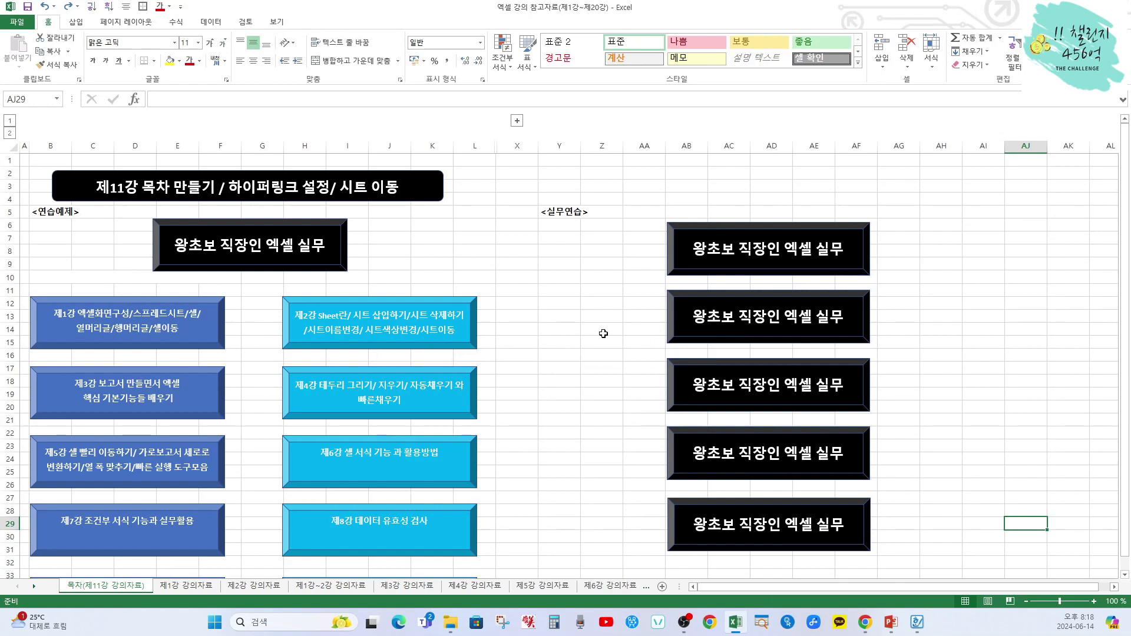
Select the four duplicated black boxes and move them together so they start at column Y, level with the example's rows from row 12.
{"action": "left_click", "coordinate": [678, 330]}
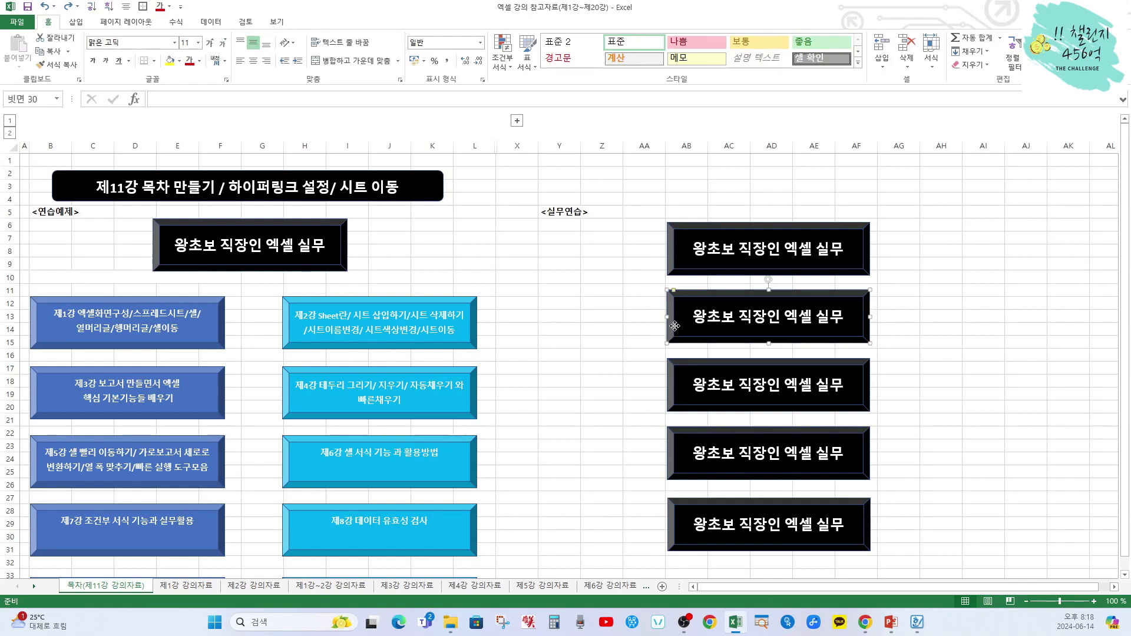
{"action": "left_click", "coordinate": [677, 393], "text": "ctrl"}
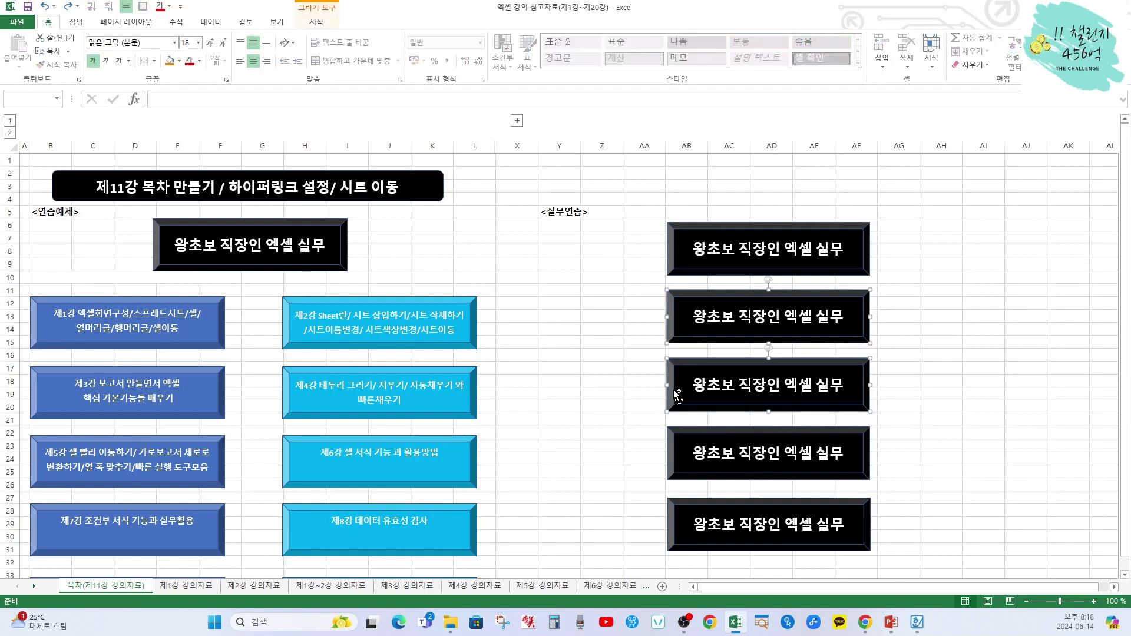
{"action": "left_click", "coordinate": [677, 455], "text": "ctrl"}
{"action": "left_click", "coordinate": [674, 533], "text": "ctrl"}
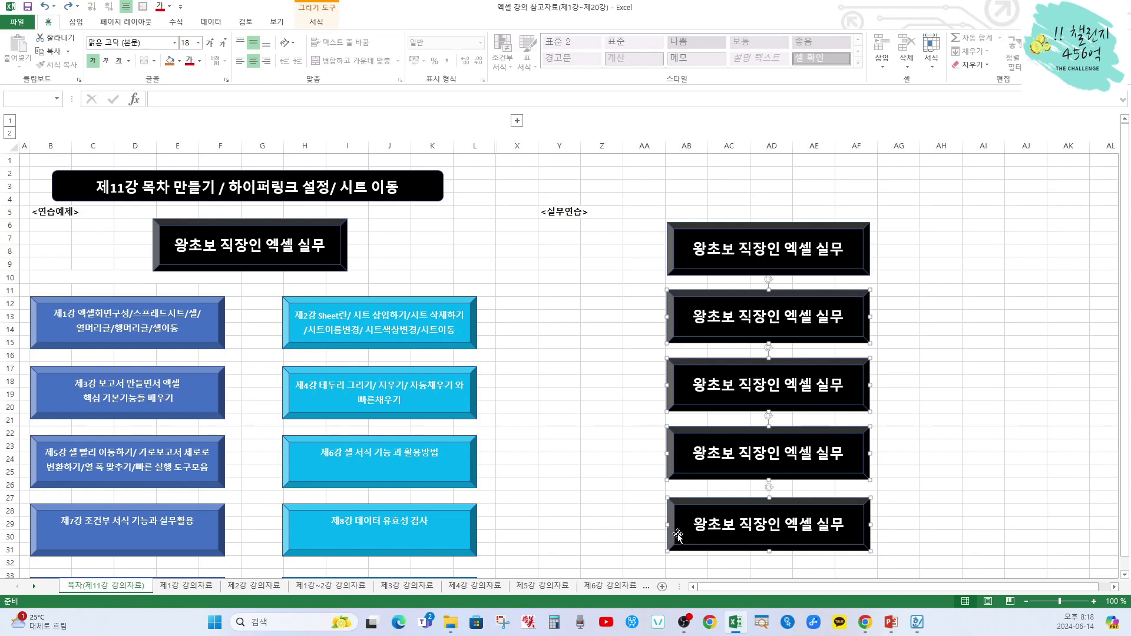
{"action": "left_click_drag", "start_coordinate": [678, 534], "coordinate": [550, 541]}
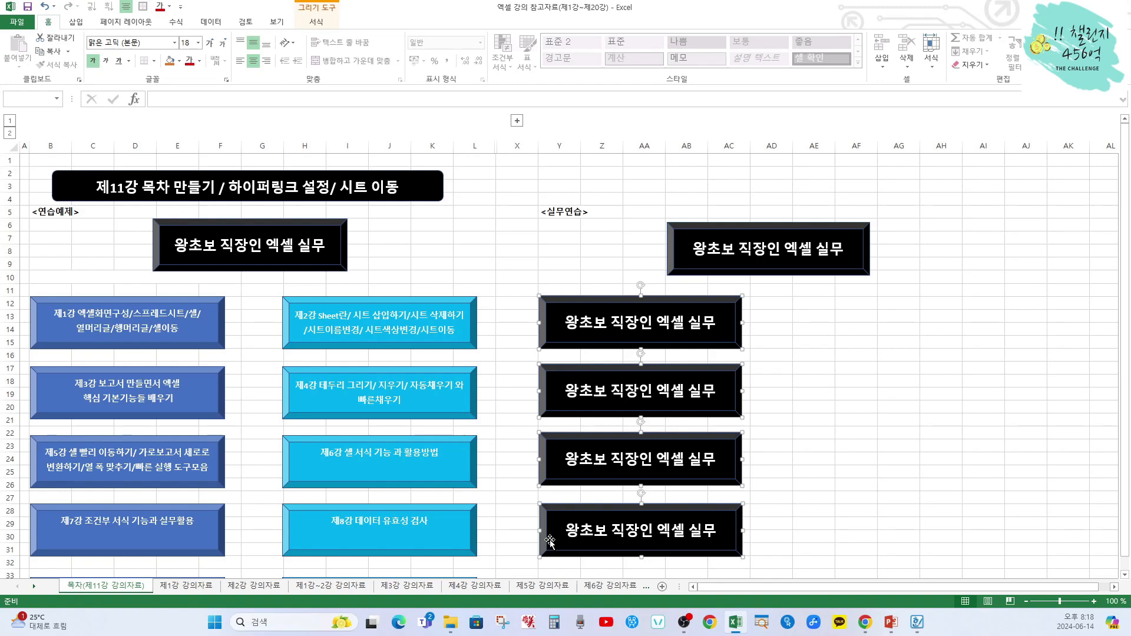
{"action": "left_click", "coordinate": [870, 451]}
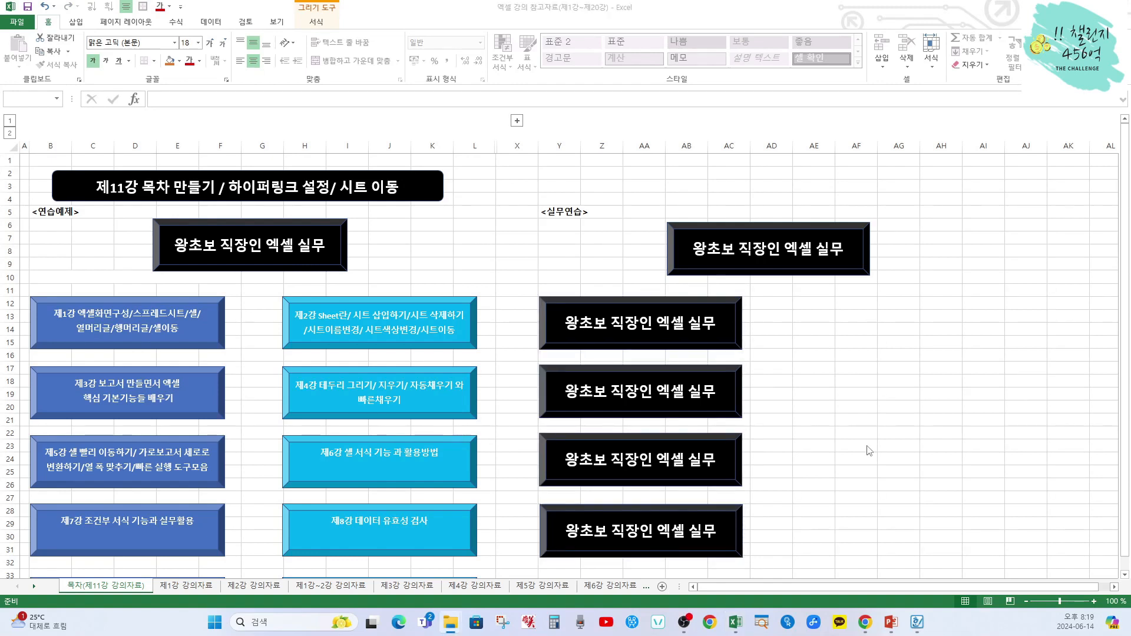
Fill the four duplicated boxes with the theme blue that matches the example's 제1강 box.
{"action": "left_click", "coordinate": [722, 341]}
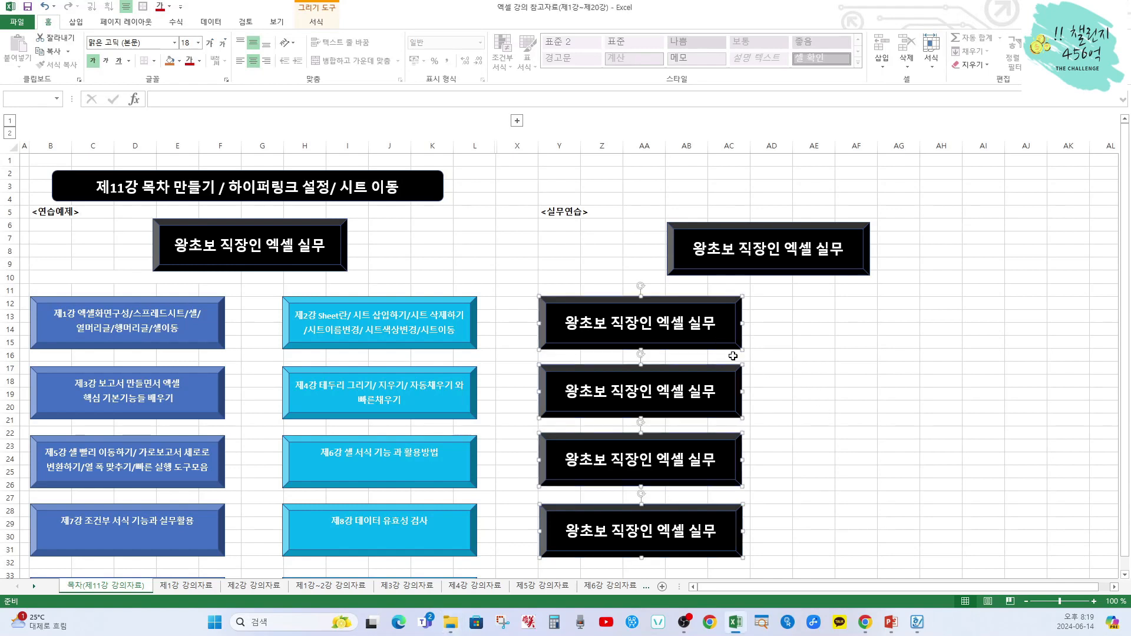
{"action": "right_click", "coordinate": [728, 347]}
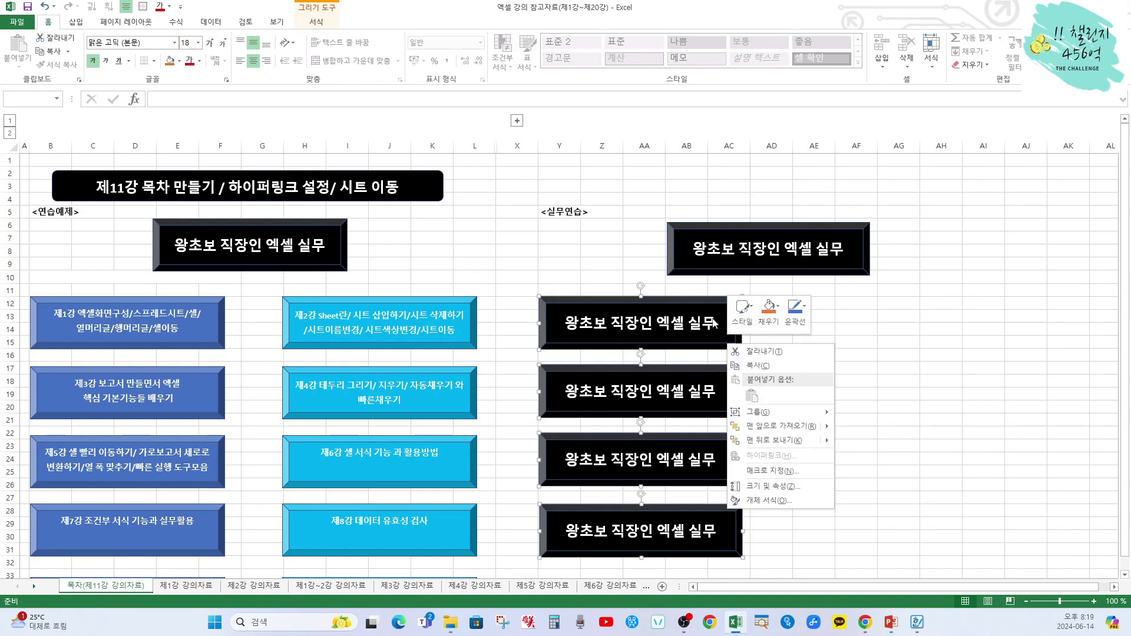
{"action": "left_click", "coordinate": [777, 312]}
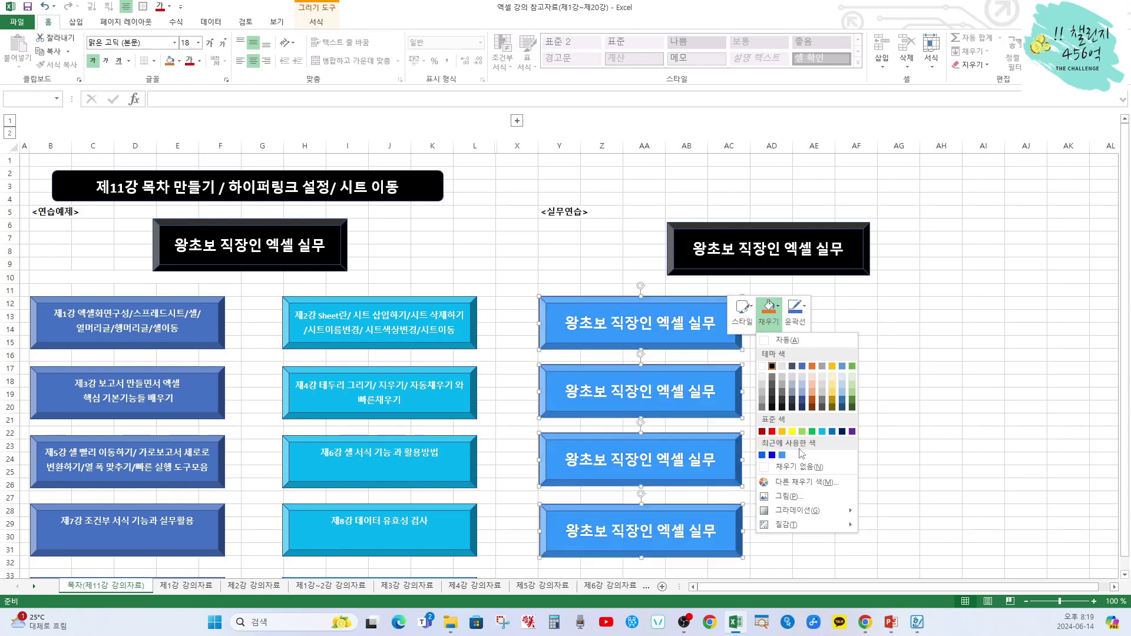
{"action": "left_click", "coordinate": [802, 366]}
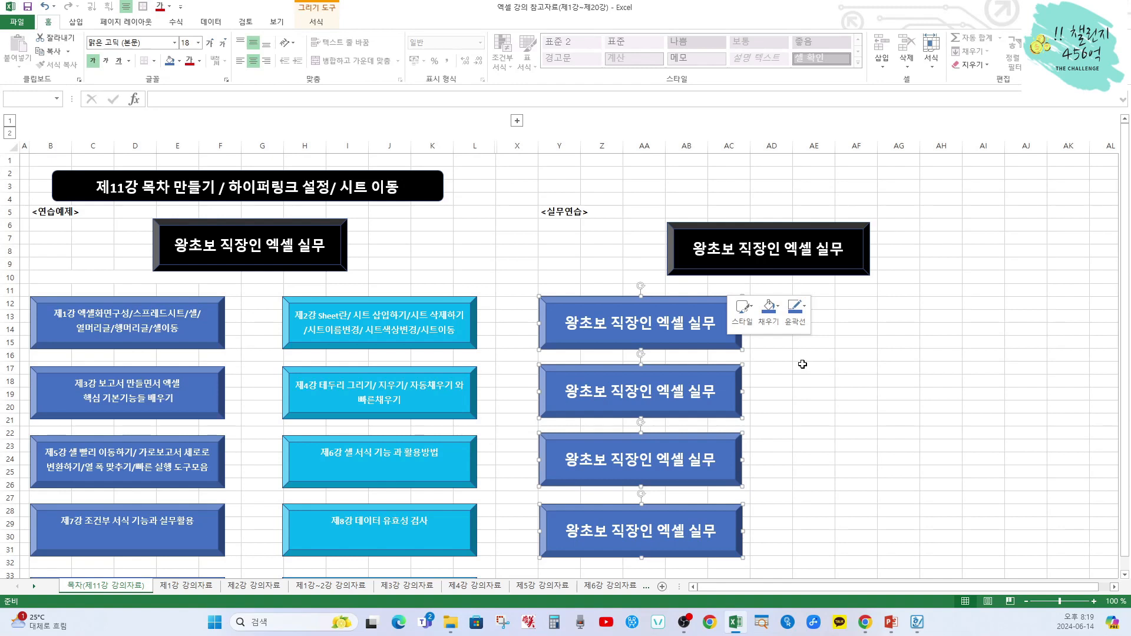
Nudge the four blue boxes slightly down and to the right, and set their text size to 11 pt.
{"action": "key", "text": "Down"}
{"action": "key", "text": "Right"}
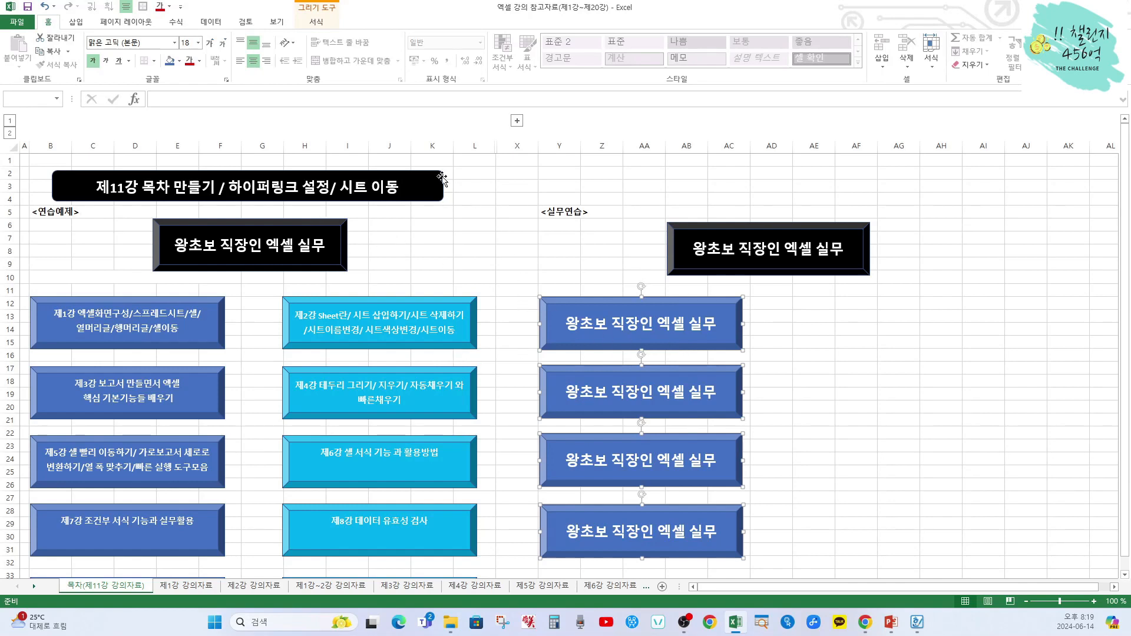
{"action": "left_click", "coordinate": [200, 43]}
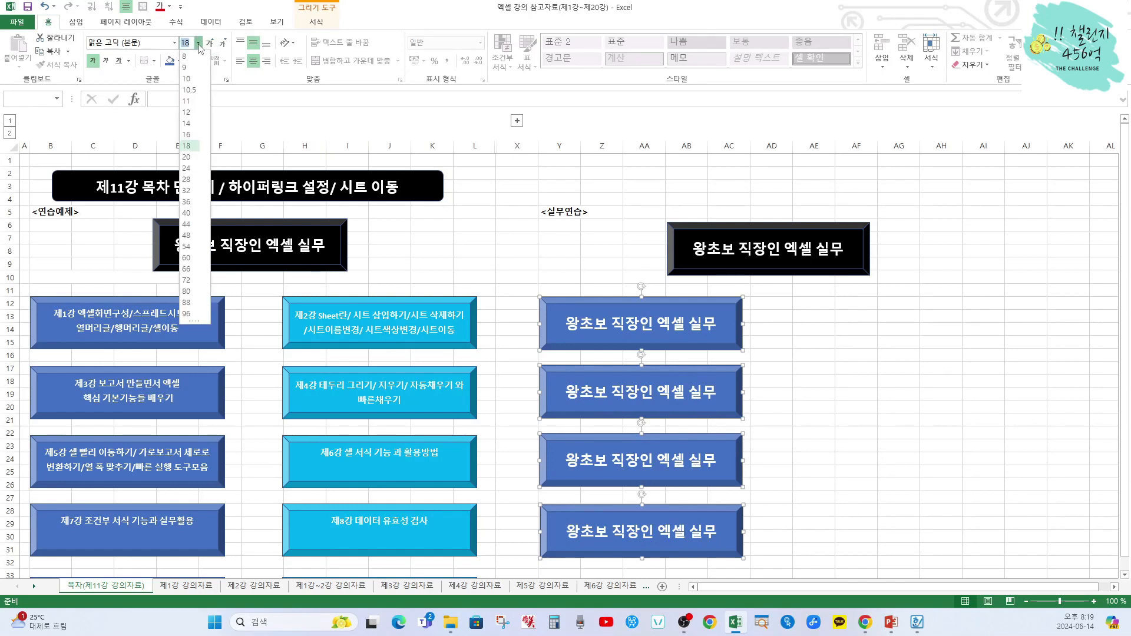
{"action": "left_click", "coordinate": [186, 102]}
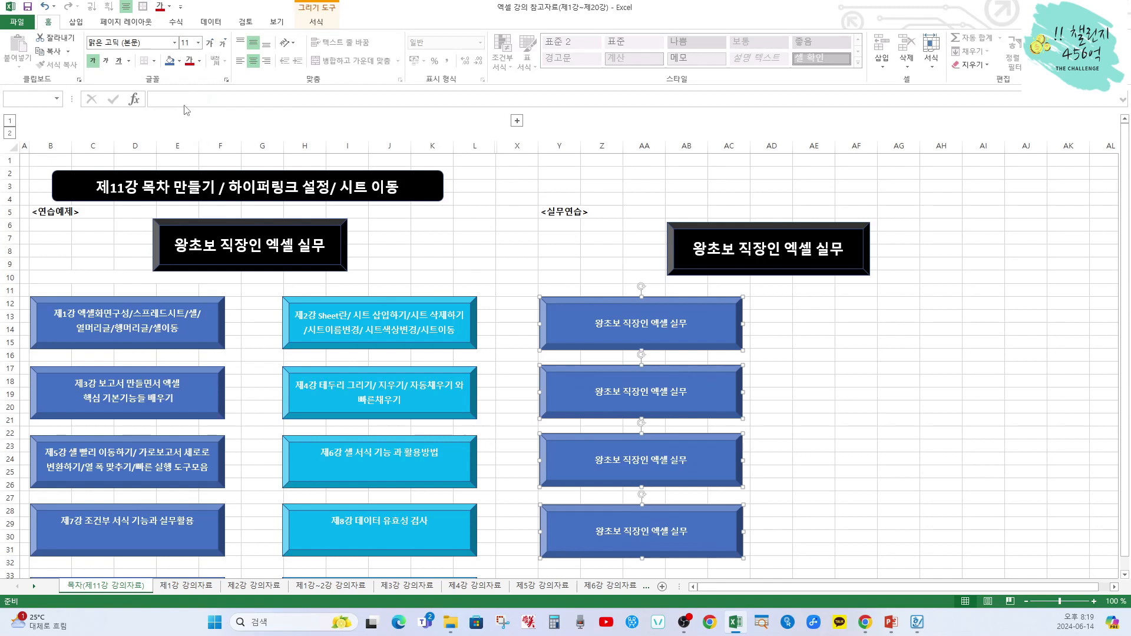
Replace the first blue box's text with "제1강 엑셀화면구성/스프레드시트/셀/" and a second line "열머리글/행머리글/셀이동".
{"action": "left_click", "coordinate": [595, 323]}
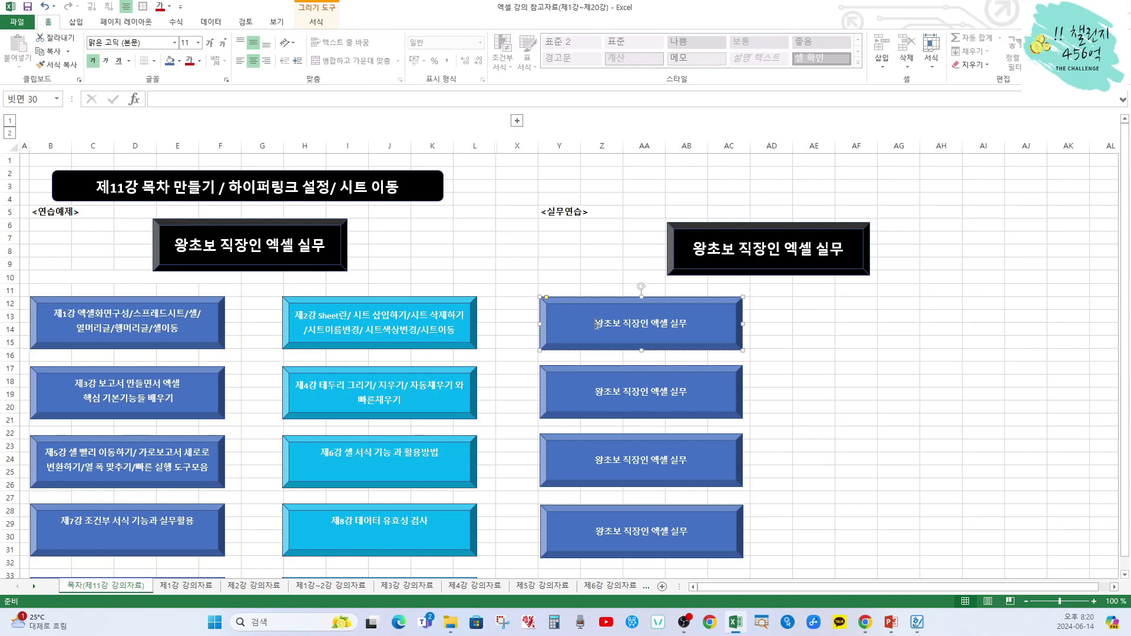
{"action": "left_click_drag", "start_coordinate": [596, 323], "coordinate": [681, 323]}
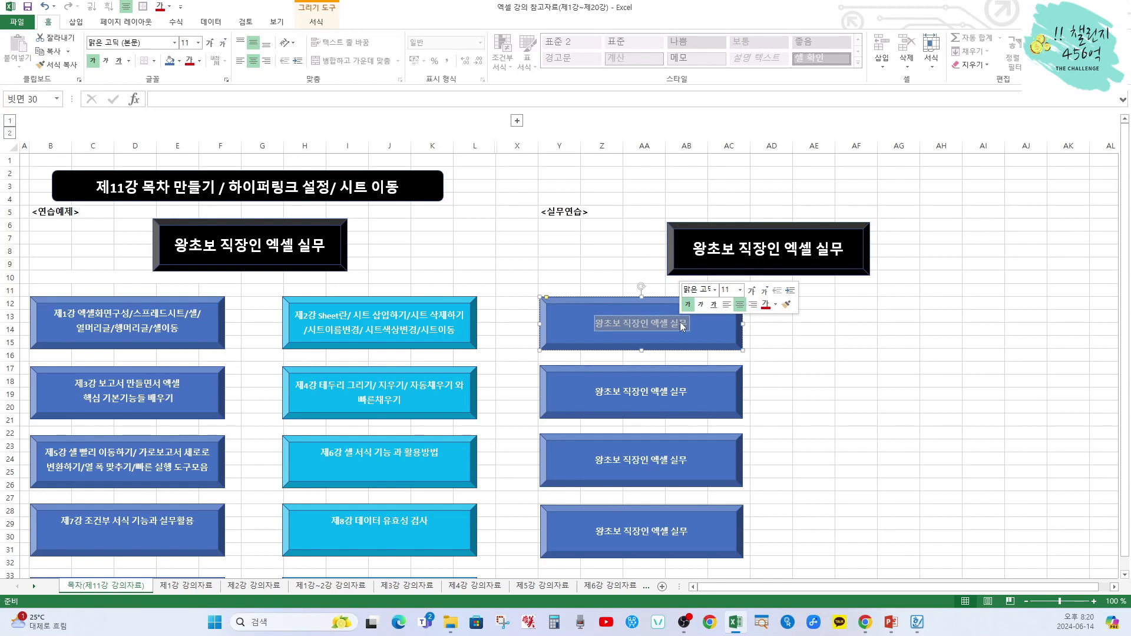
{"action": "key", "text": "Delete"}
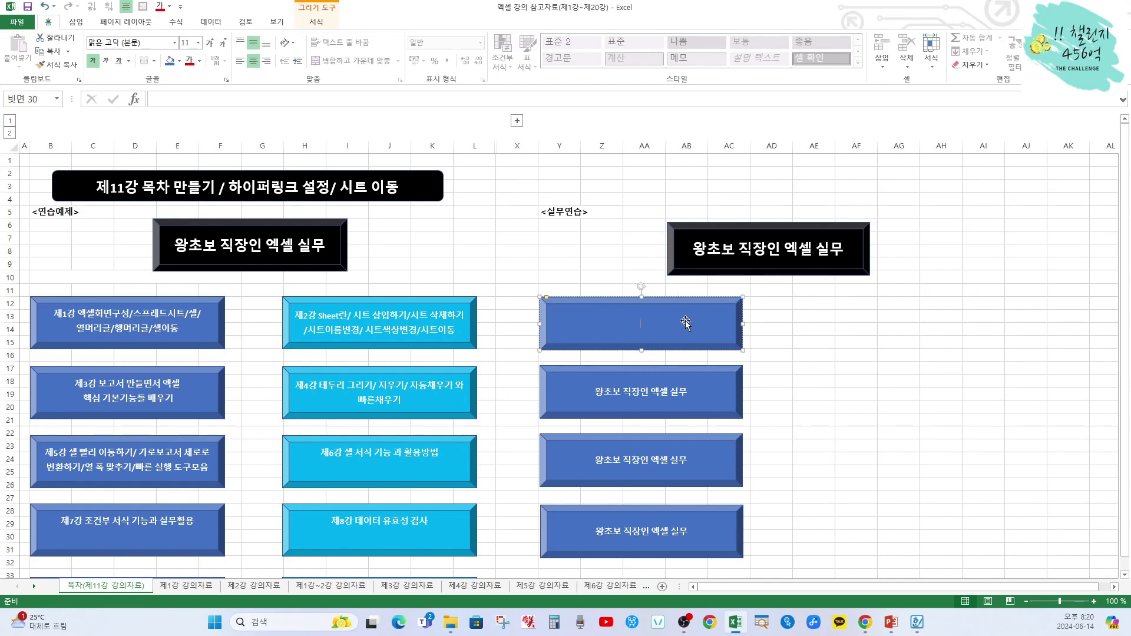
{"action": "type", "text": "제1강 엑셀화면구성/"}
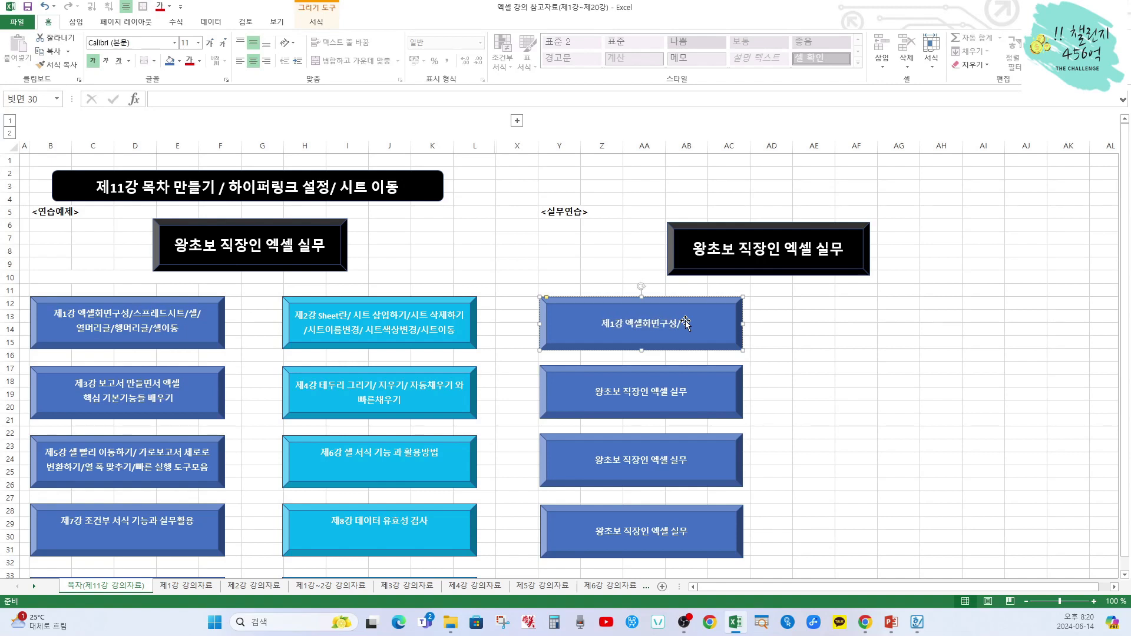
{"action": "type", "text": "스프레드시"}
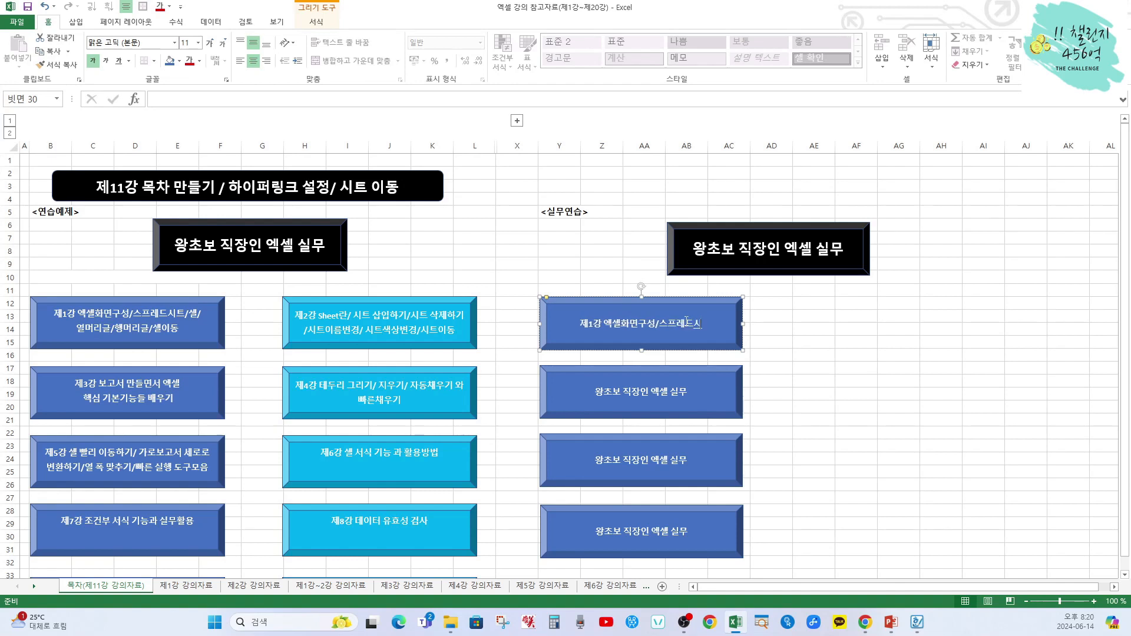
{"action": "type", "text": "트/셀/"}
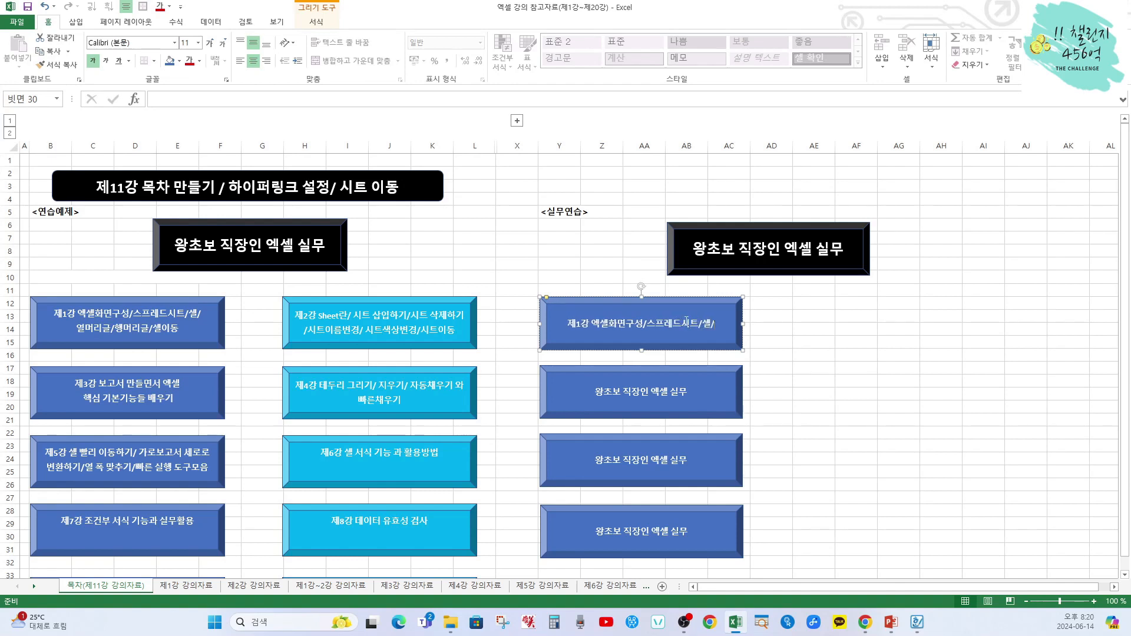
{"action": "key", "text": "Return"}
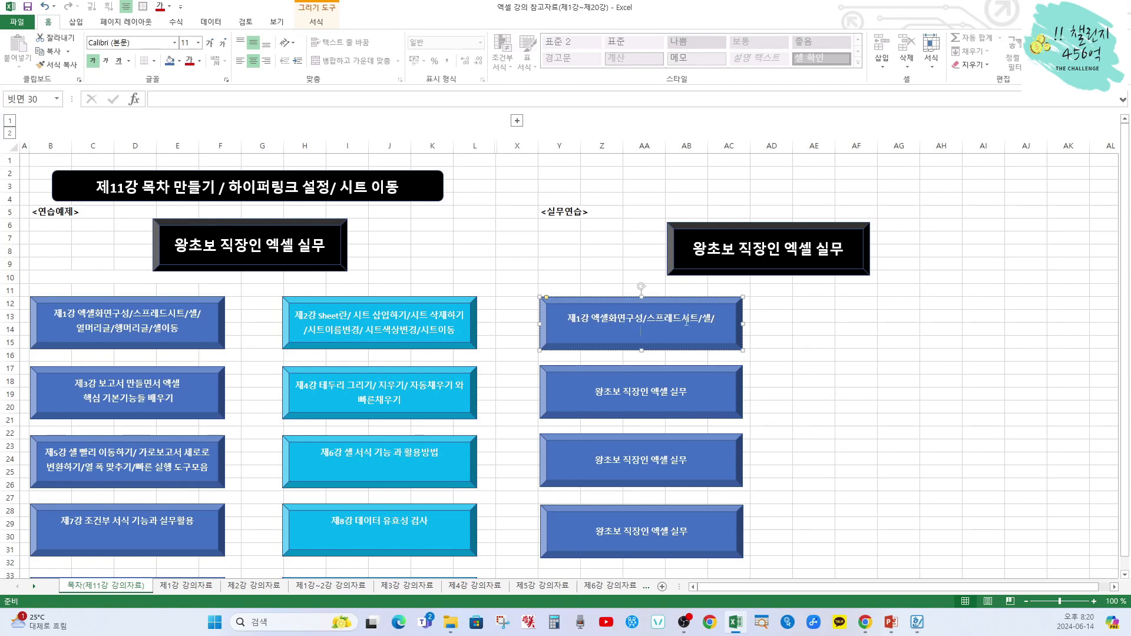
{"action": "type", "text": "열"}
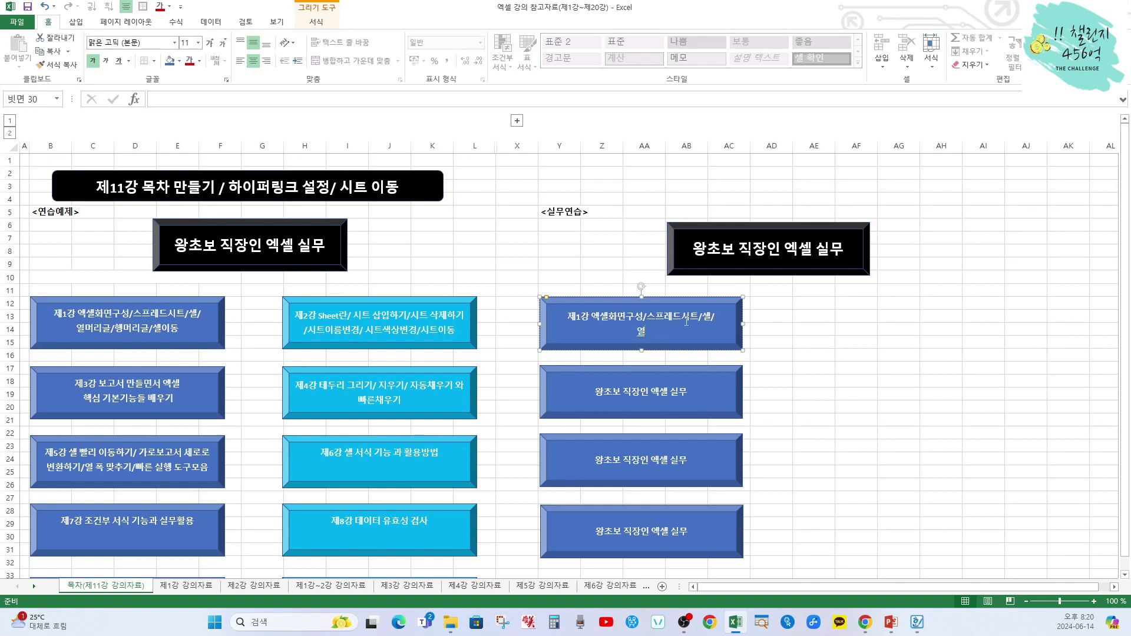
{"action": "type", "text": "머릭글/"}
{"action": "type", "text": "행머리그"}
{"action": "type", "text": "/"}
{"action": "type", "text": "셀이동"}
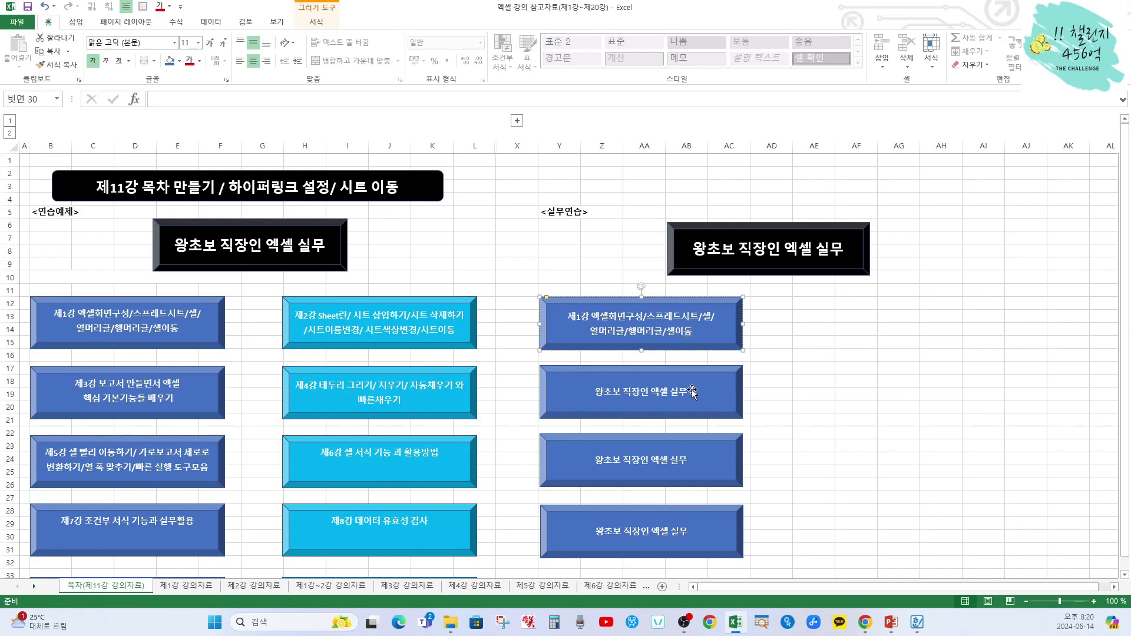
Replace the second blue box's text with "제3강 보고서 만들면서 엑셀" and a second line "핵심 기본기능들 배우기".
{"action": "left_click", "coordinate": [597, 390]}
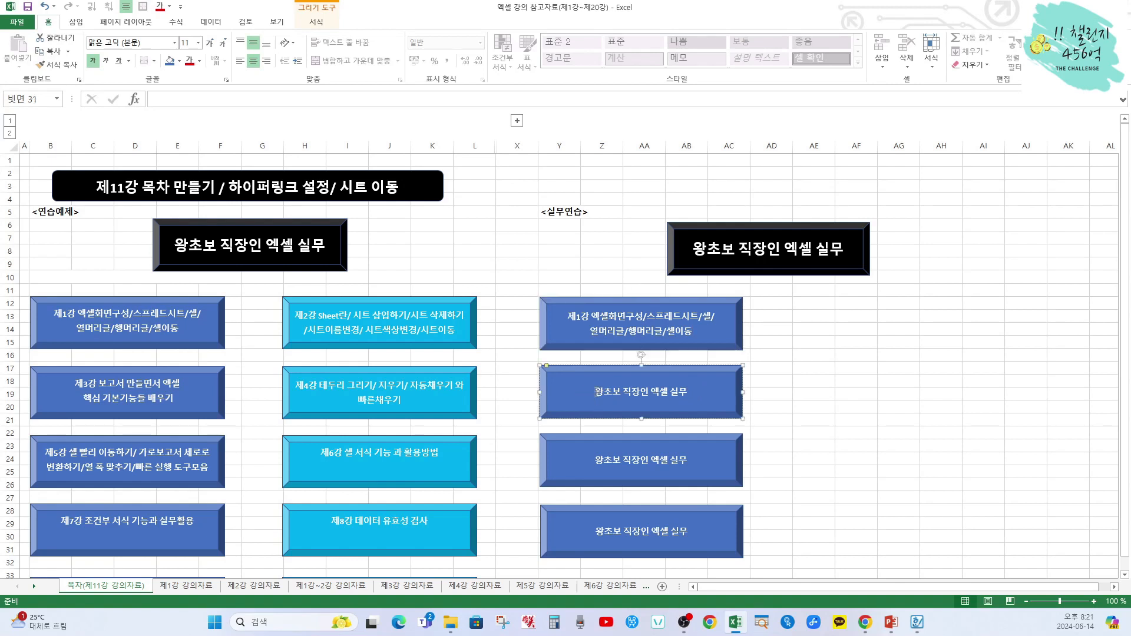
{"action": "left_click_drag", "start_coordinate": [597, 391], "coordinate": [686, 393]}
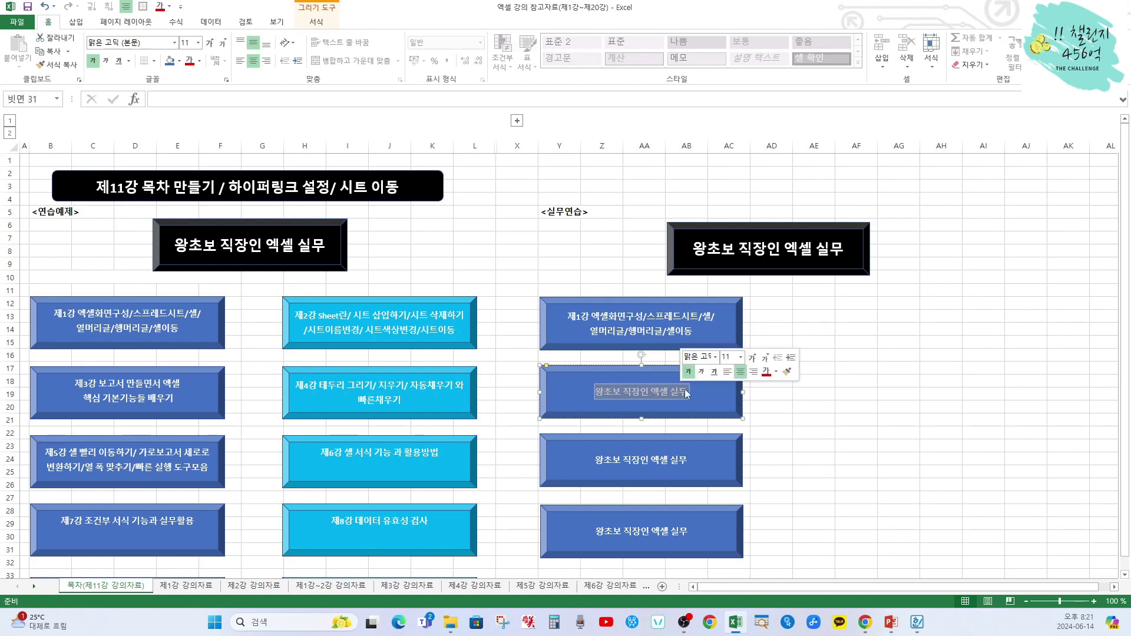
{"action": "key", "text": "Delete"}
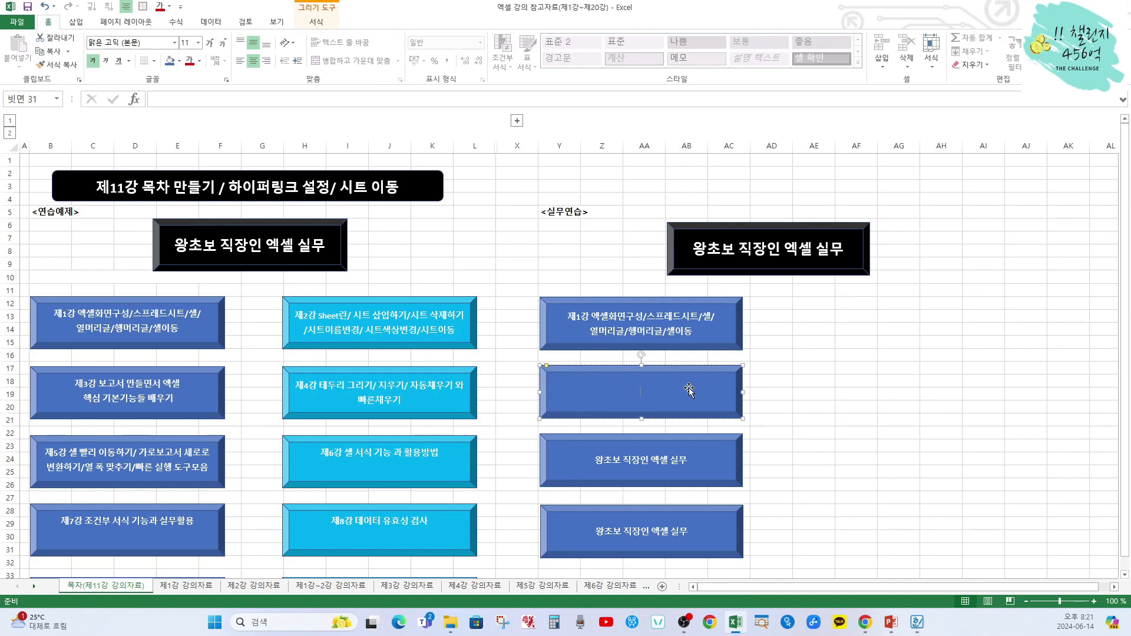
{"action": "type", "text": "제"}
{"action": "type", "text": "3"}
{"action": "type", "text": "강 보고서 마"}
{"action": "type", "text": "ㄴ들면서"}
{"action": "type", "text": " 엑셀"}
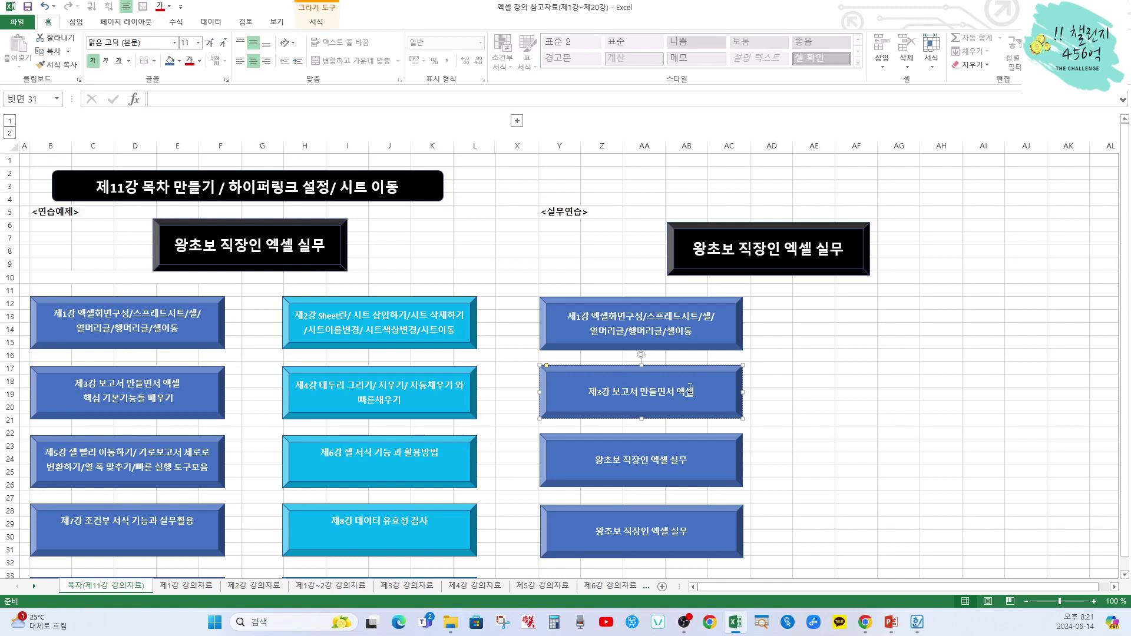
{"action": "key", "text": "Return"}
{"action": "type", "text": "핵시"}
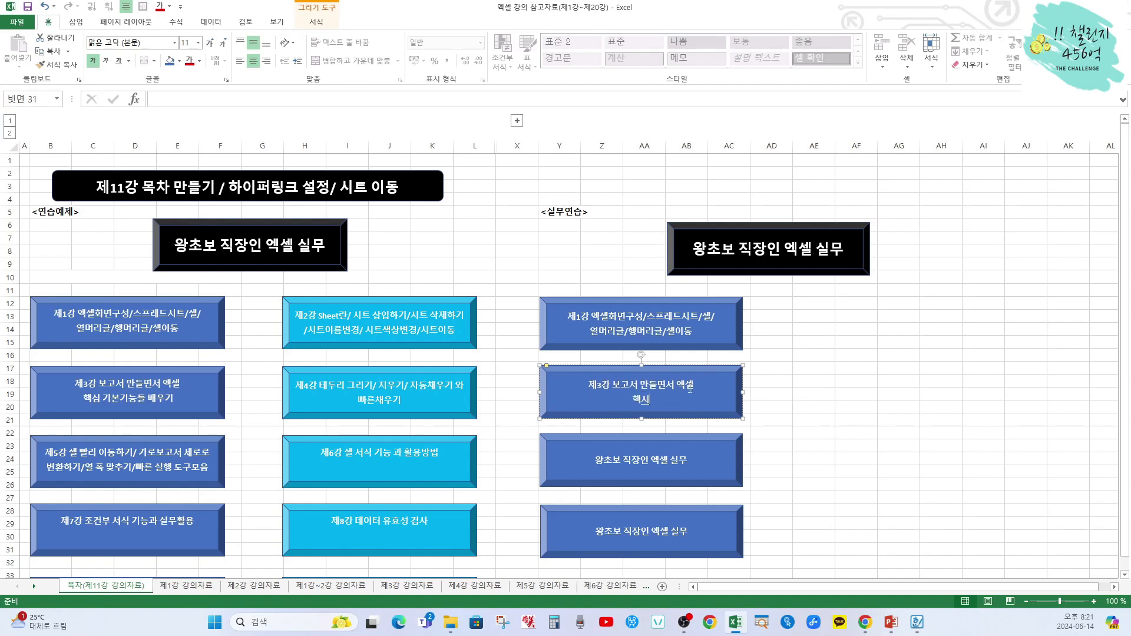
{"action": "type", "text": " 기본기능들 배우기"}
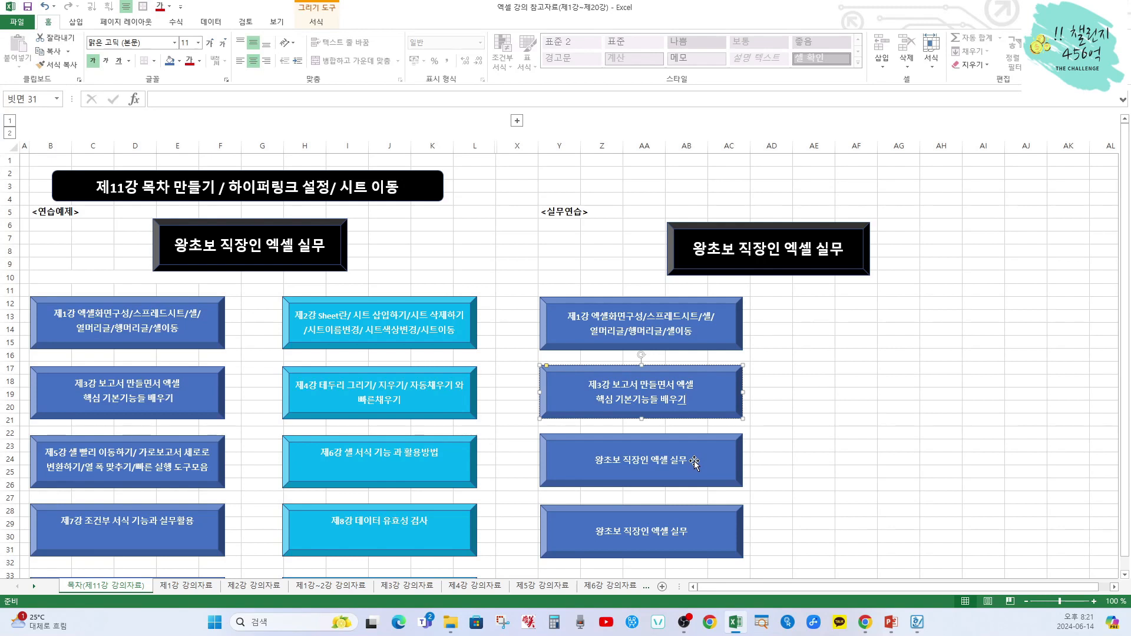
{"action": "left_click", "coordinate": [854, 394]}
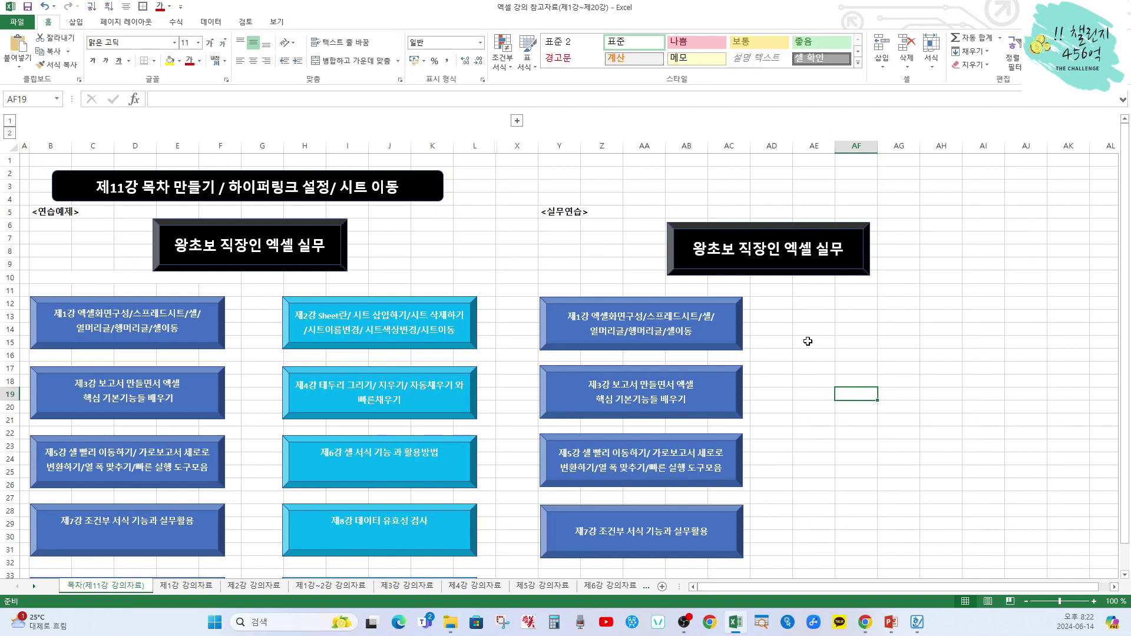
Select the four blue lecture boxes and duplicate them together, placing the copies level with the originals from column AE.
{"action": "left_click", "coordinate": [725, 336]}
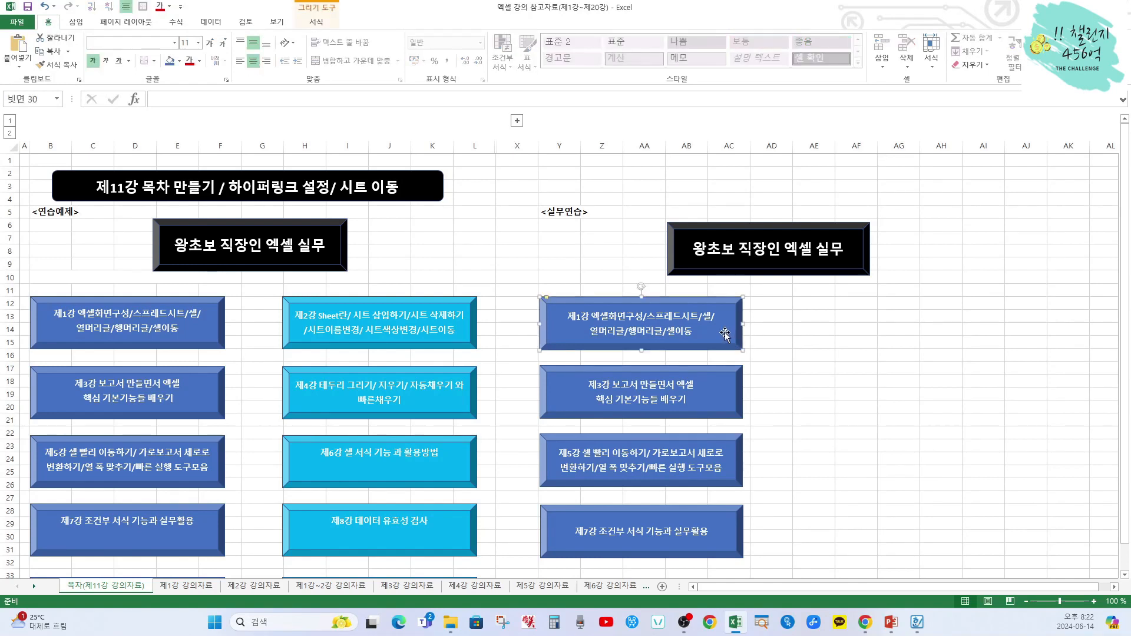
{"action": "left_click", "coordinate": [730, 390], "text": "ctrl"}
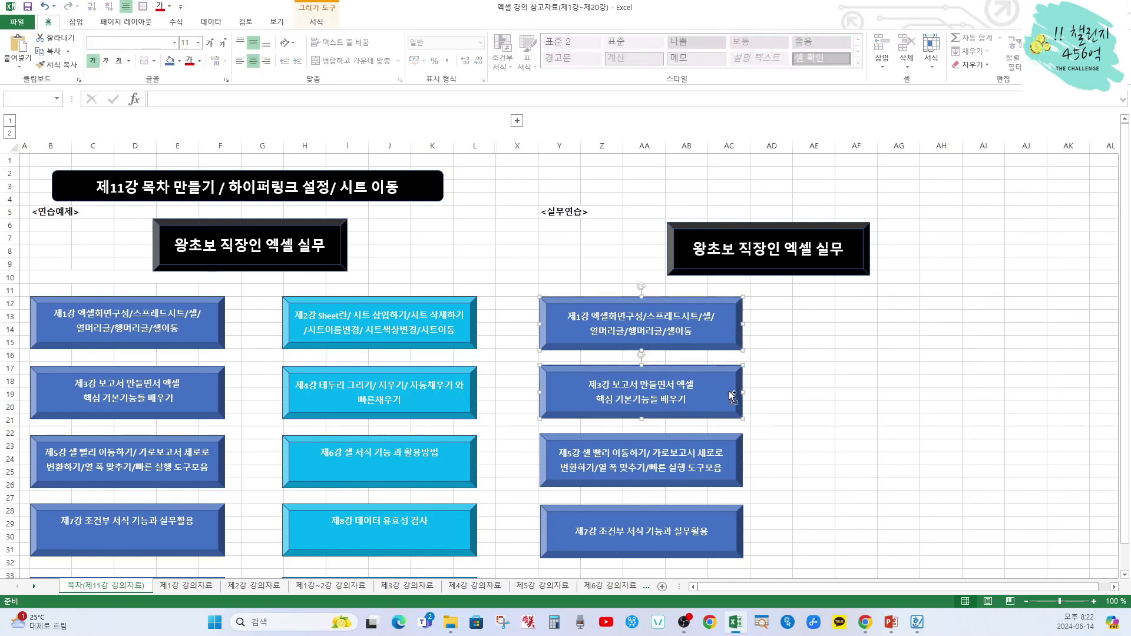
{"action": "left_click", "coordinate": [733, 472], "text": "ctrl"}
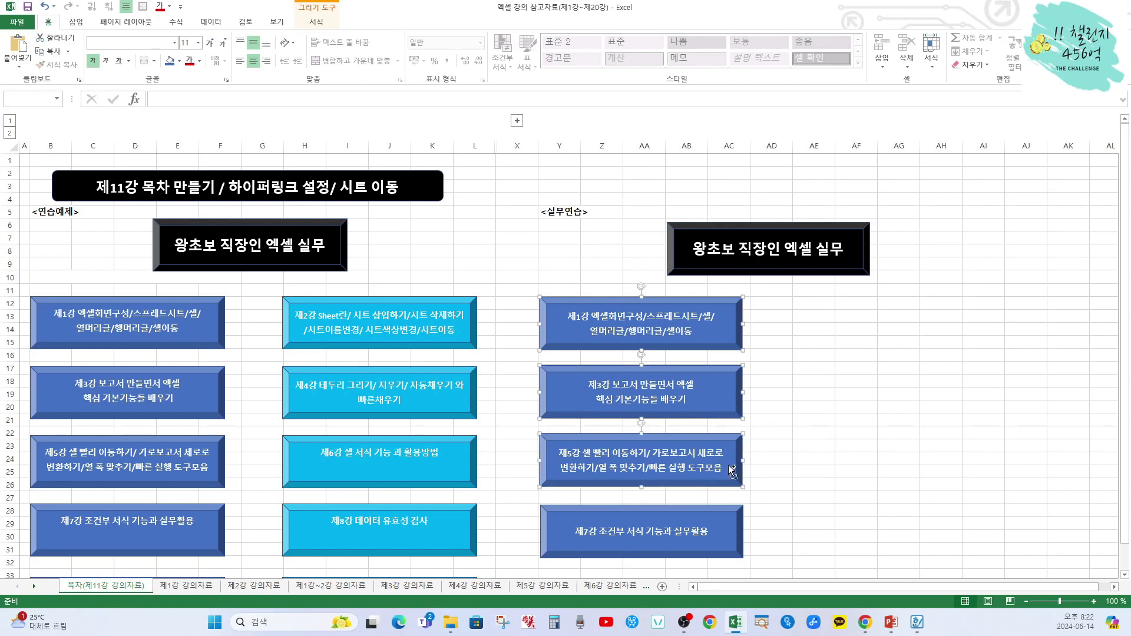
{"action": "left_click", "coordinate": [725, 530], "text": "ctrl"}
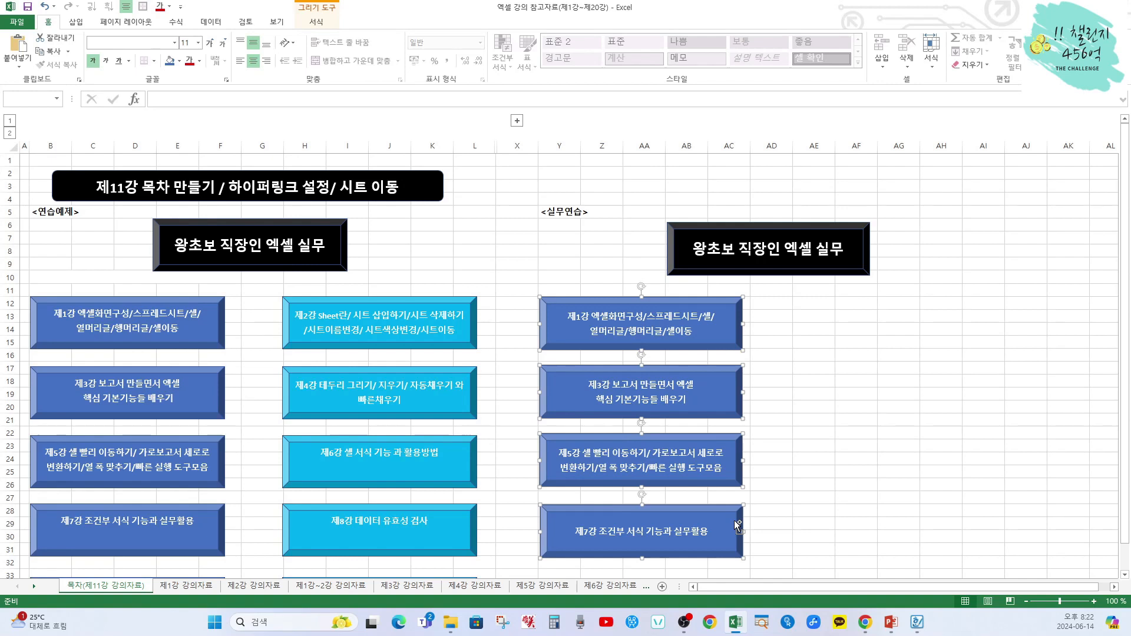
{"action": "left_click_drag", "start_coordinate": [737, 526], "coordinate": [990, 532]}
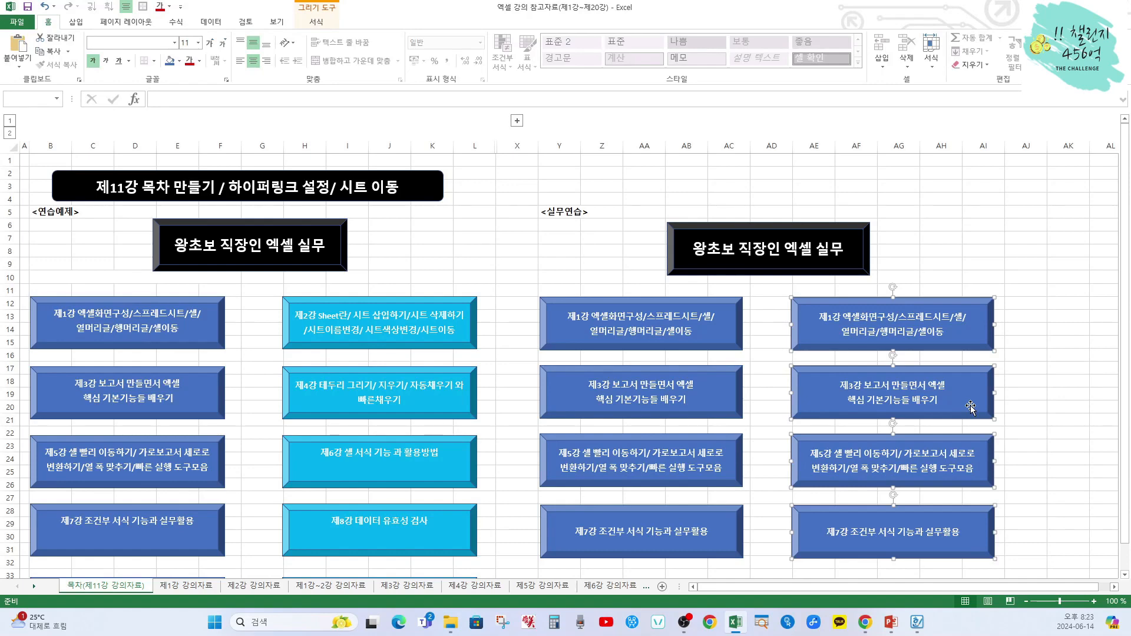
Fill the four duplicated boxes with the standard light blue that matches the example's 제2강 box.
{"action": "right_click", "coordinate": [972, 408]}
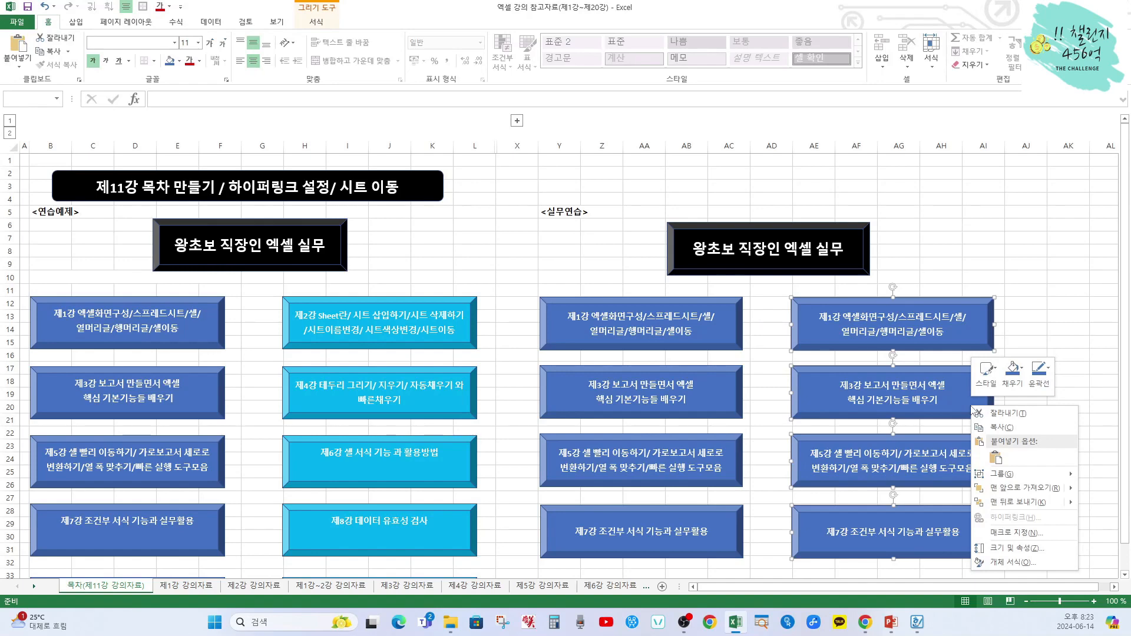
{"action": "left_click", "coordinate": [1022, 371]}
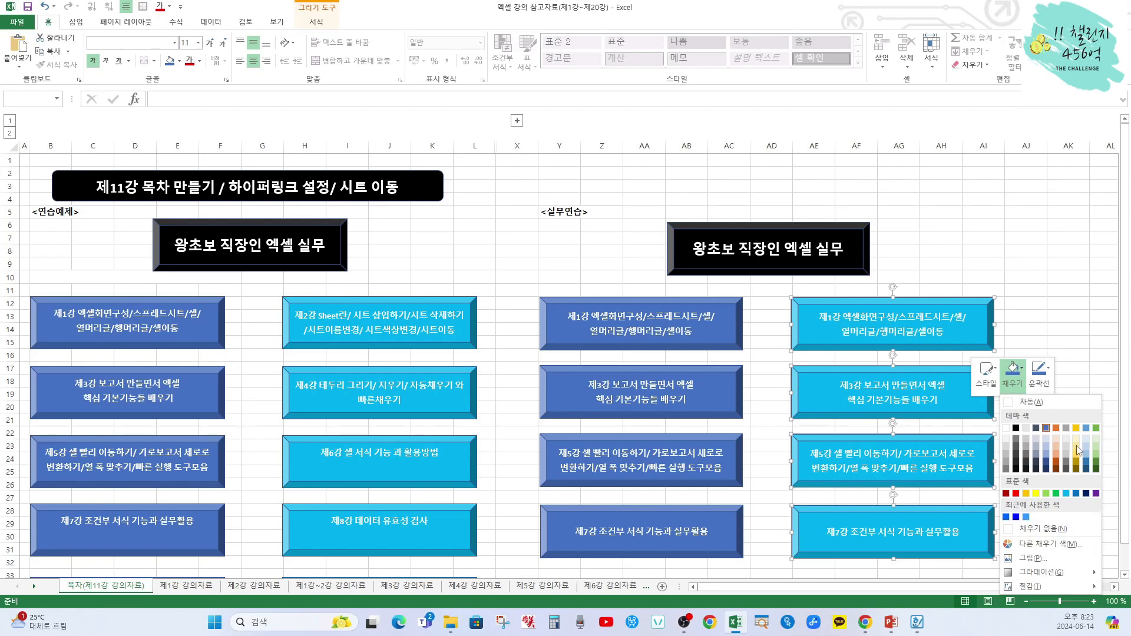
{"action": "left_click", "coordinate": [1067, 493]}
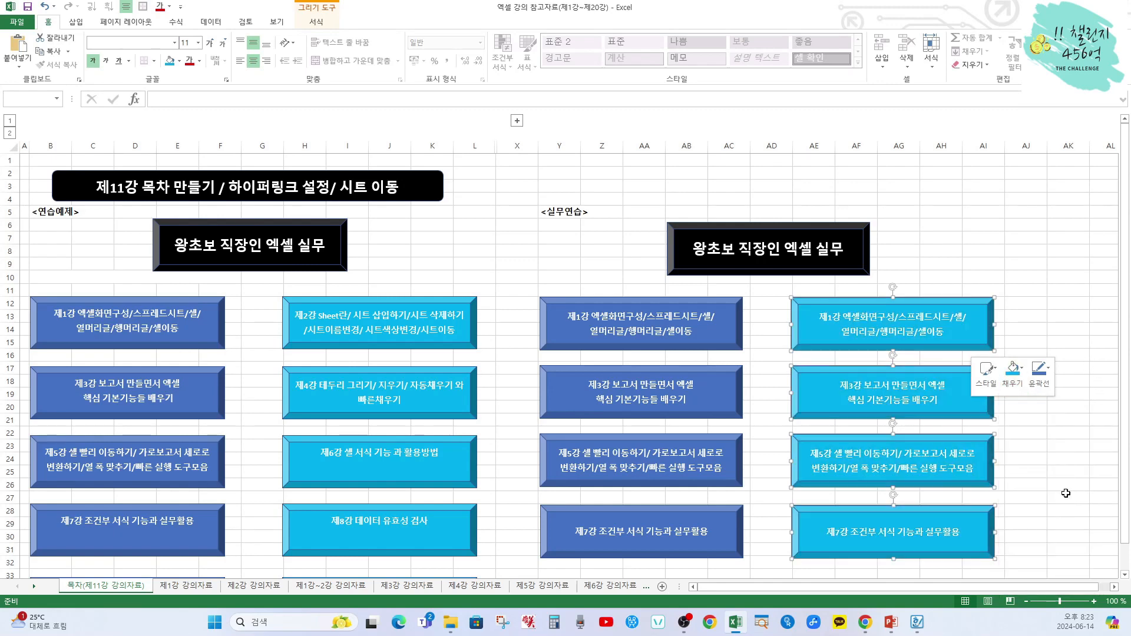
{"action": "left_click", "coordinate": [1066, 493]}
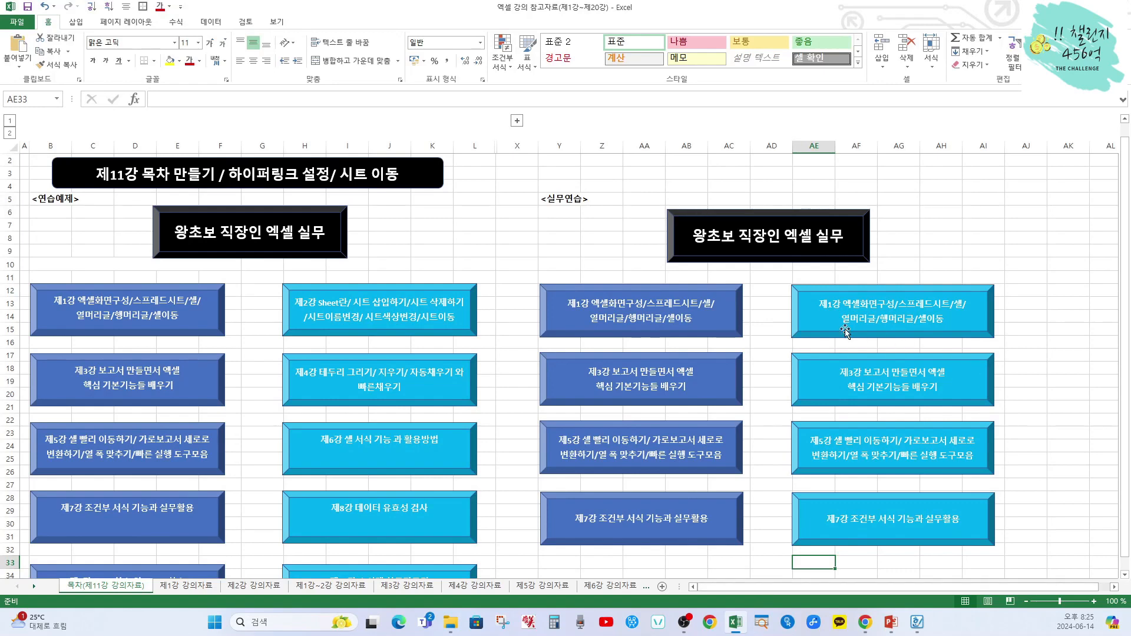
Replace the first light-blue box's text with "제2강 Sheet란/시트 삽입하기/시트 삭제하기".
{"action": "left_click", "coordinate": [821, 305]}
{"action": "left_click", "coordinate": [820, 304]}
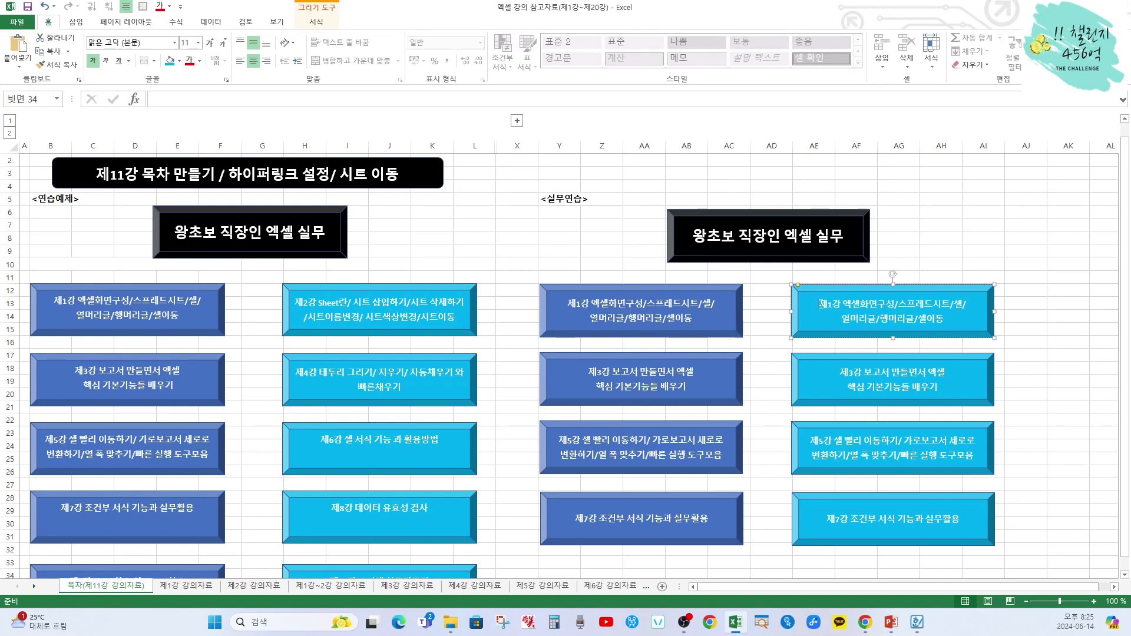
{"action": "left_click_drag", "start_coordinate": [820, 304], "coordinate": [949, 318]}
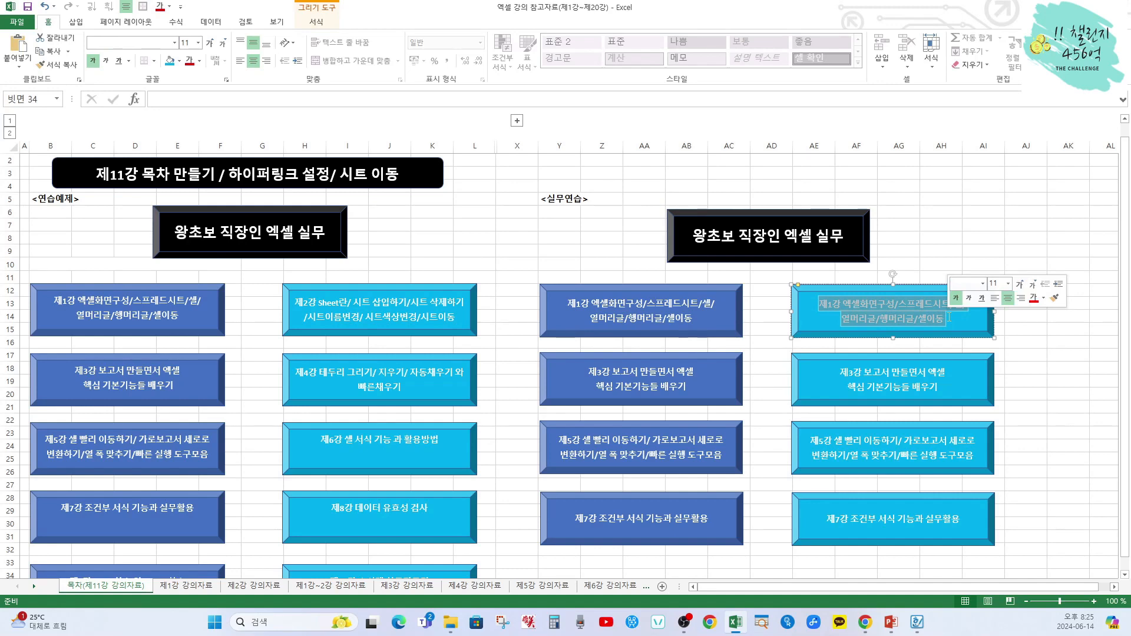
{"action": "key", "text": "Delete"}
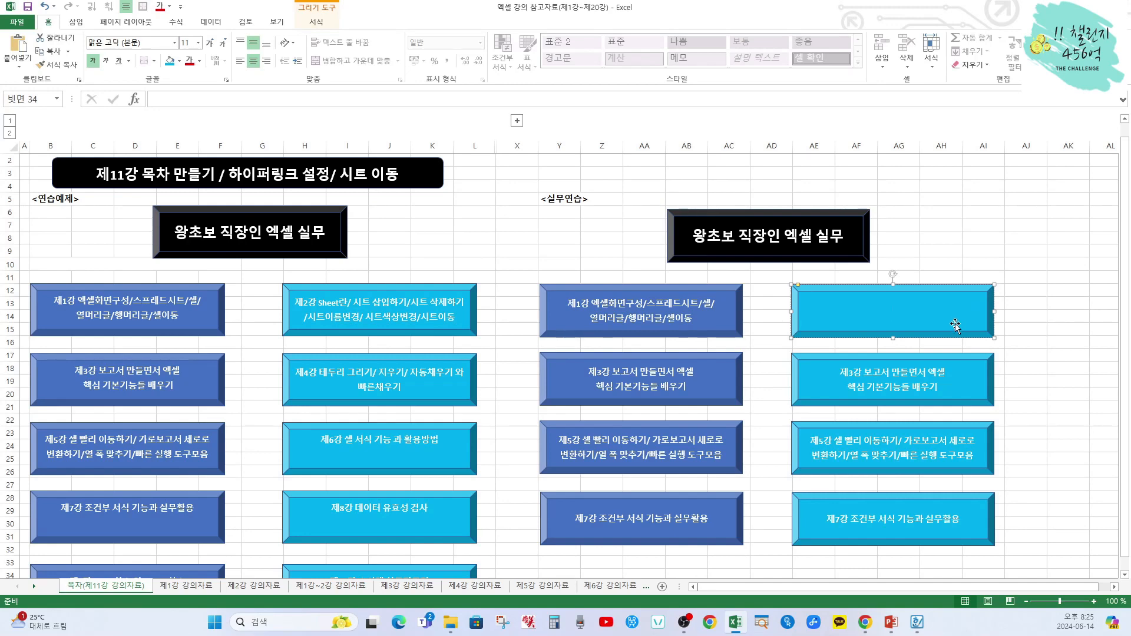
{"action": "type", "text": "제"}
{"action": "type", "text": "2"}
{"action": "type", "text": "강"}
{"action": "type", "text": " s"}
{"action": "type", "text": "he"}
{"action": "type", "text": "et"}
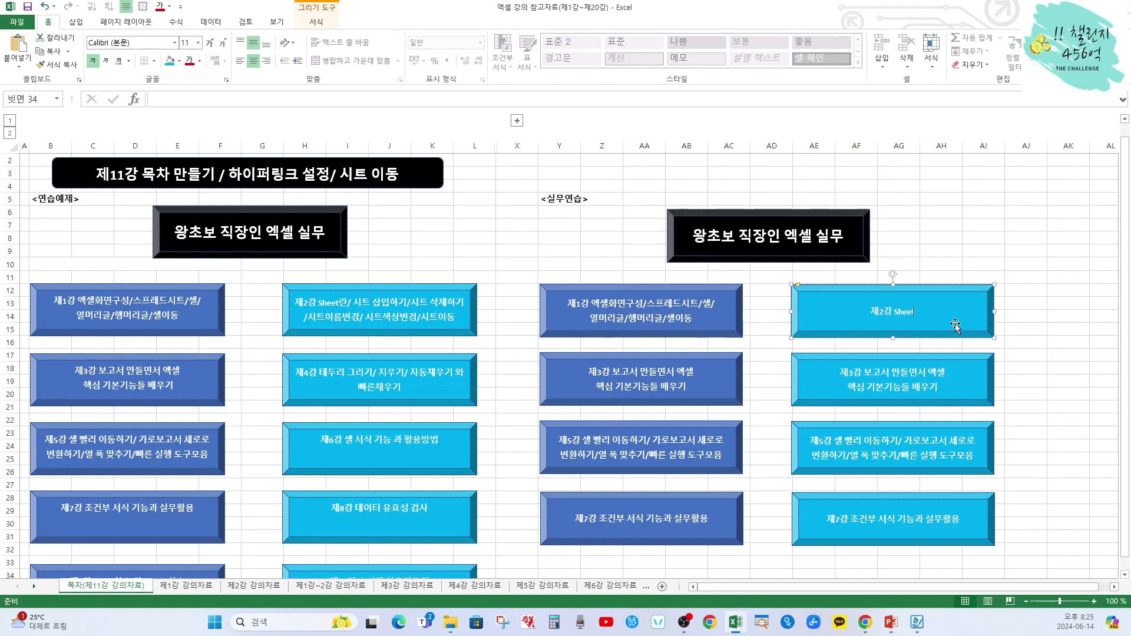
{"action": "type", "text": "란/시트"}
{"action": "type", "text": " 사입"}
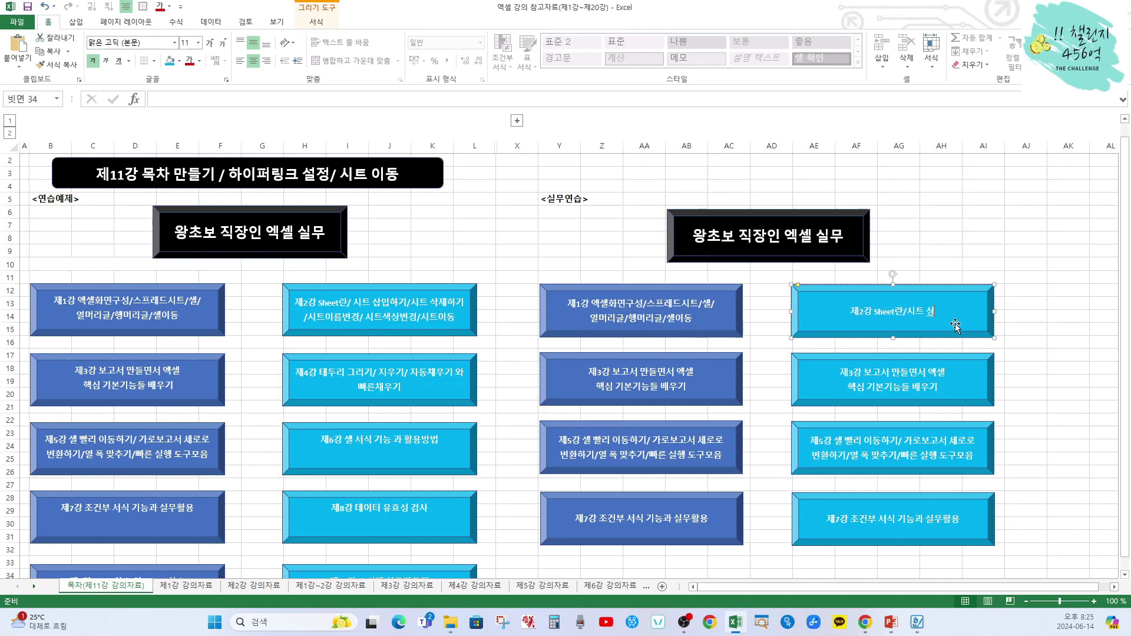
{"action": "key", "text": "BackSpace"}
{"action": "key", "text": "BackSpace"}
{"action": "type", "text": "삽"}
{"action": "type", "text": "ㅇ입하기"}
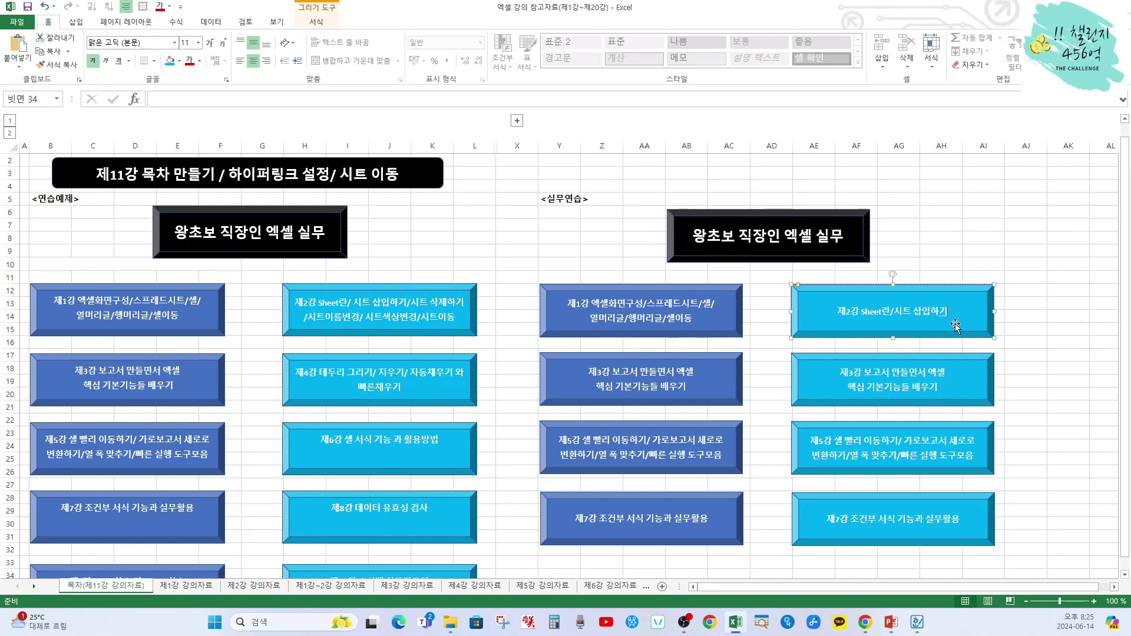
{"action": "type", "text": "/시트 삭"}
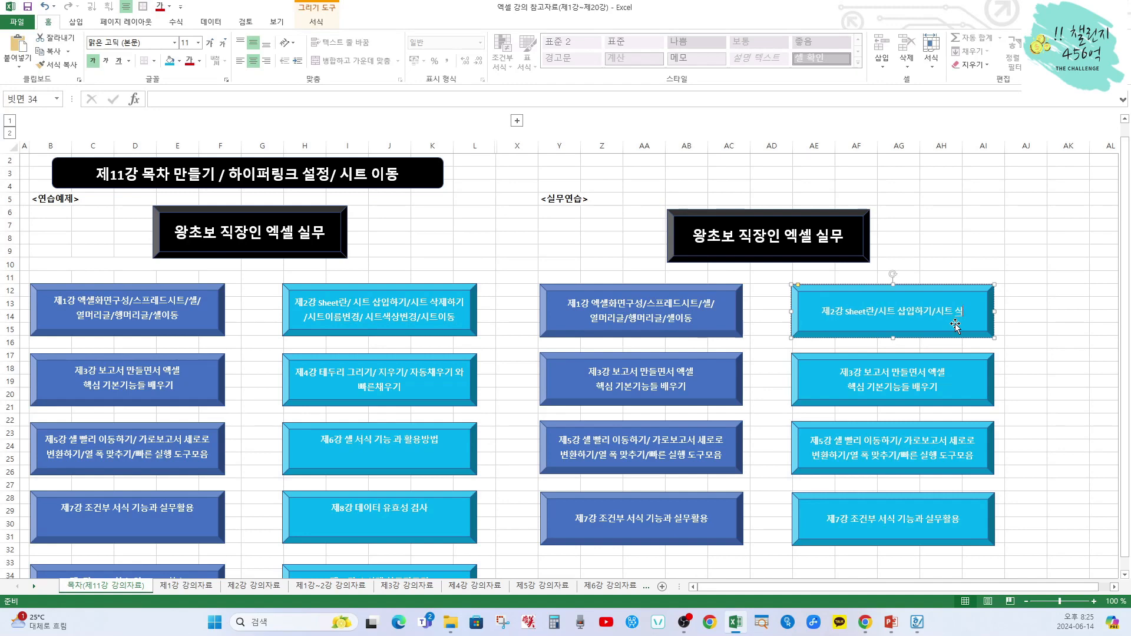
{"action": "type", "text": "제하기"}
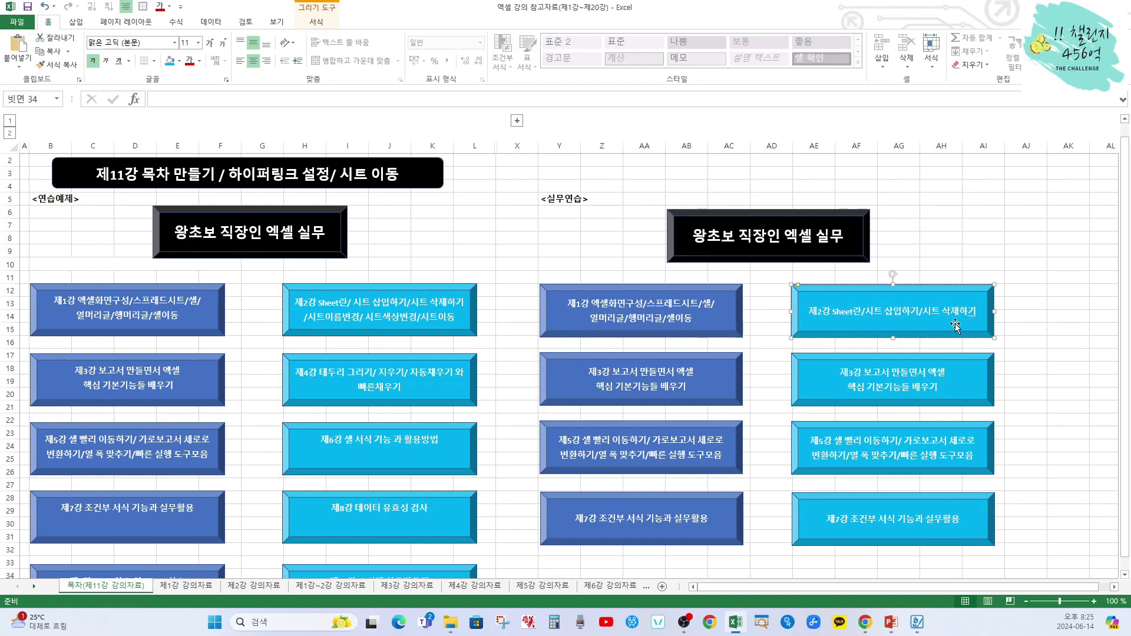
Add a second line "/시트이름변경/시트색상변경/시트이동" to the 제2강 box.
{"action": "key", "text": "Return"}
{"action": "type", "text": "/"}
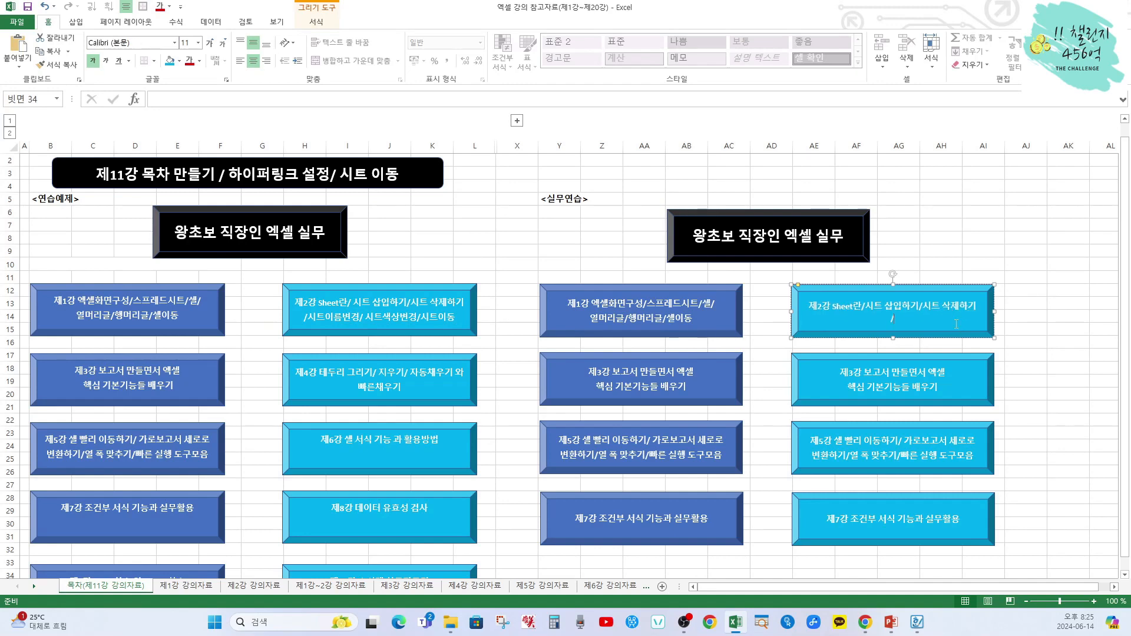
{"action": "type", "text": "시트이름변"}
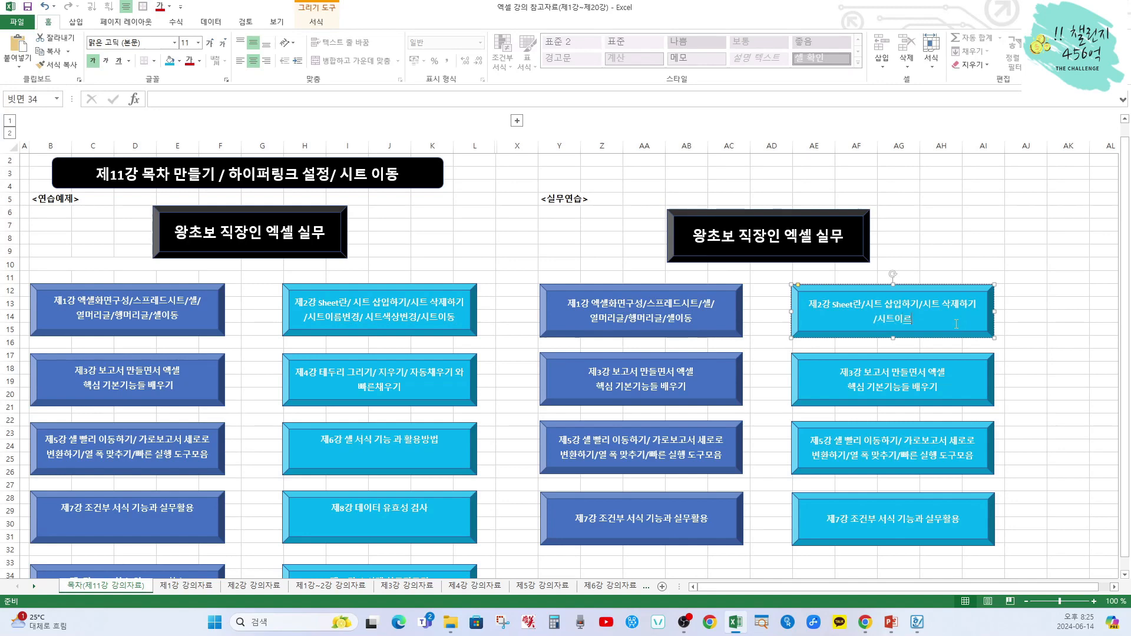
{"action": "type", "text": "경/시트색상변경"}
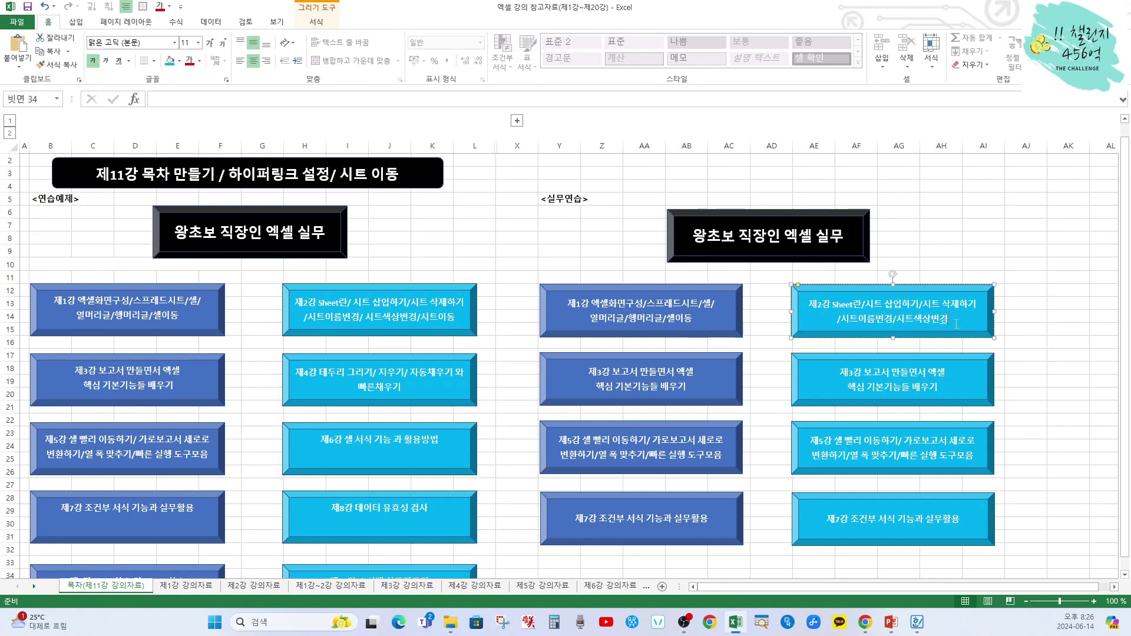
{"action": "type", "text": "/시트이동"}
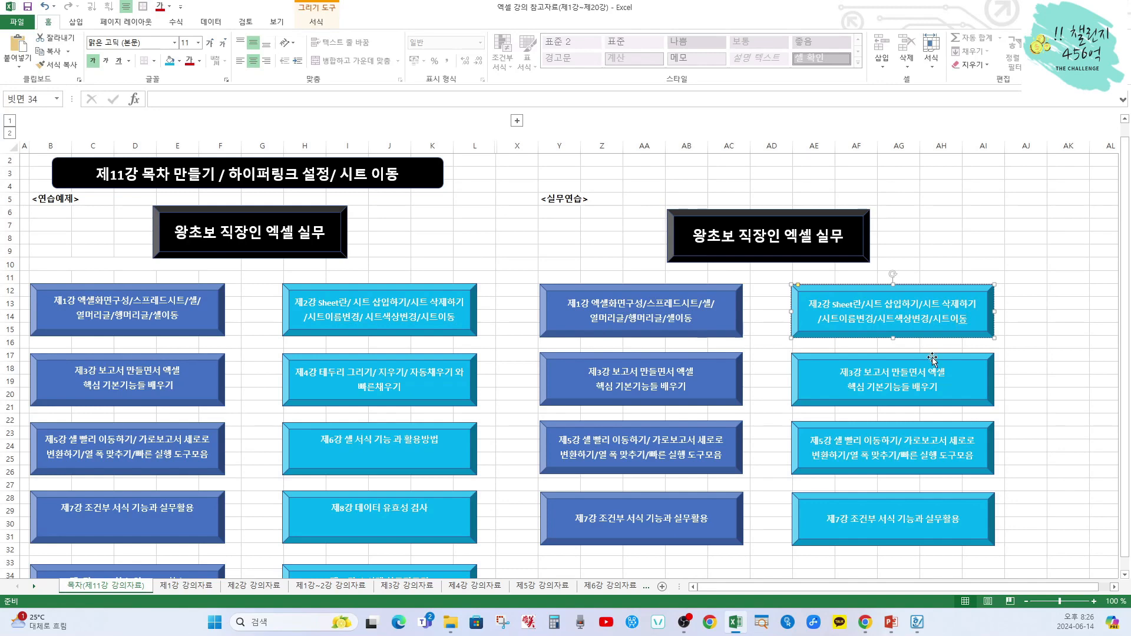
Replace the second light-blue box's text with "제4강 테두리 그리기/지우기/자동채우기와 빠른채우기".
{"action": "left_click", "coordinate": [842, 374]}
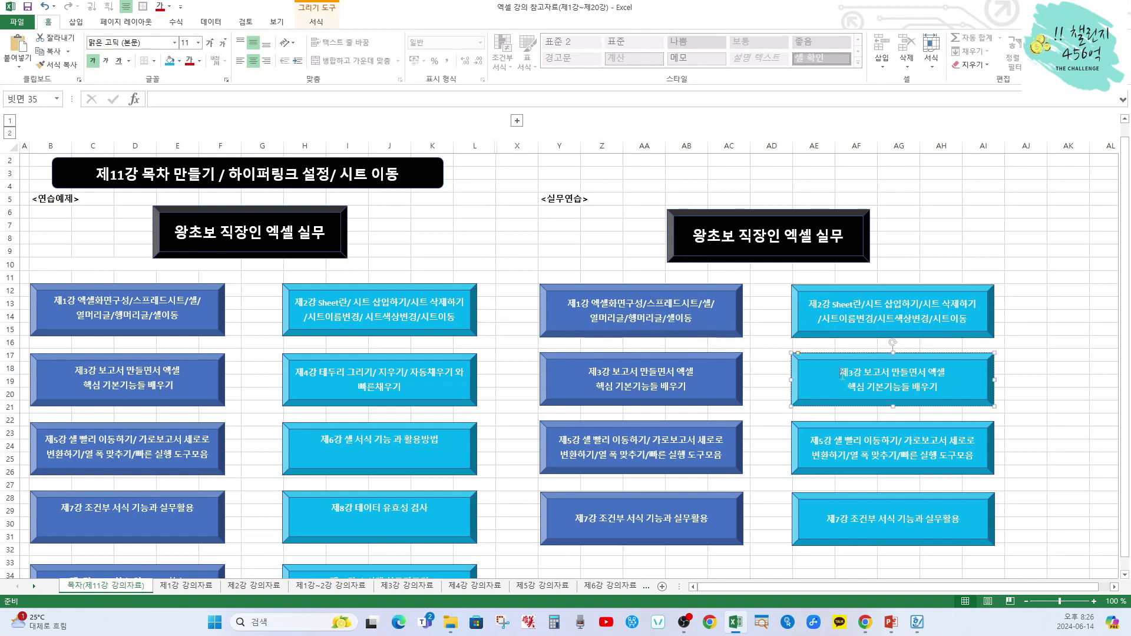
{"action": "left_click_drag", "start_coordinate": [841, 372], "coordinate": [941, 384]}
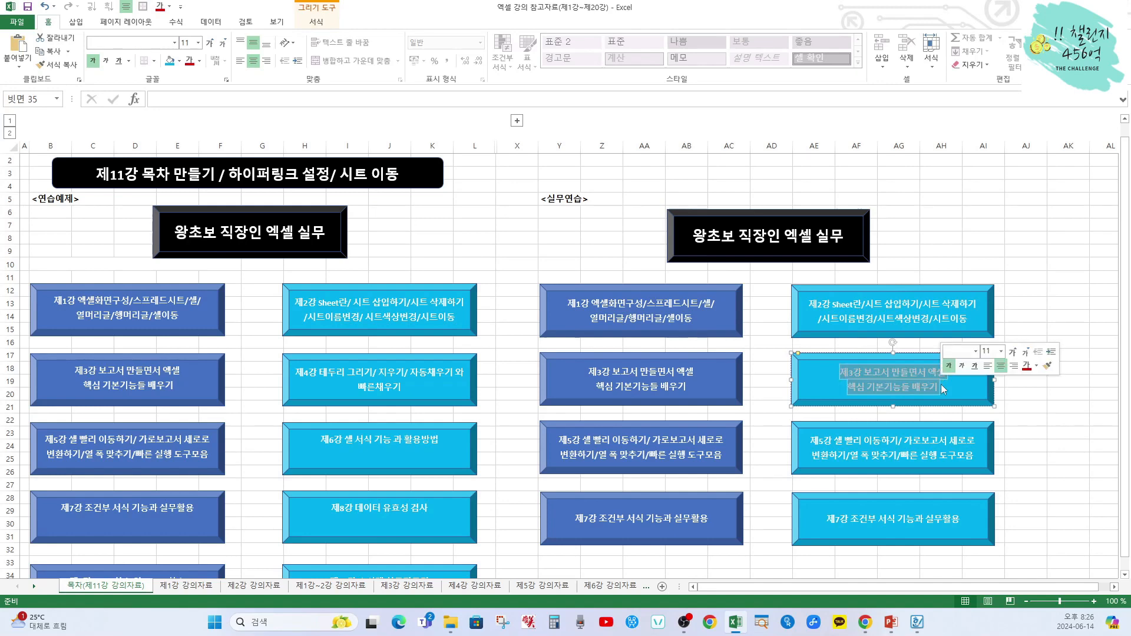
{"action": "key", "text": "Delete"}
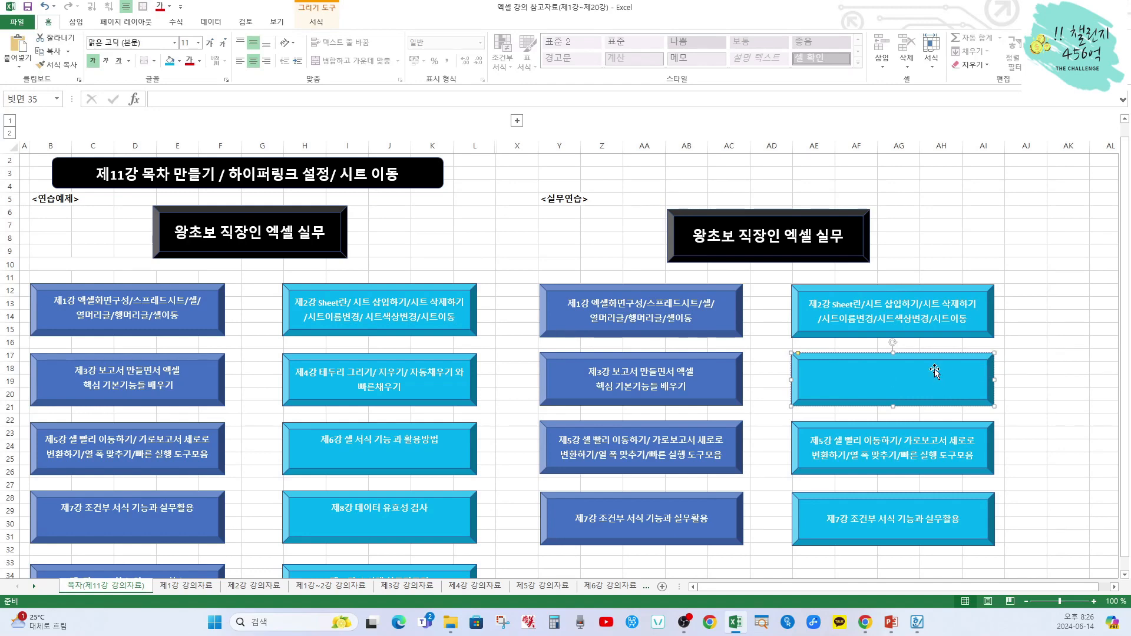
{"action": "type", "text": "제4"}
{"action": "type", "text": "강 테두리"}
{"action": "type", "text": " 그리기/"}
{"action": "type", "text": "지우기"}
{"action": "type", "text": "/자동채우"}
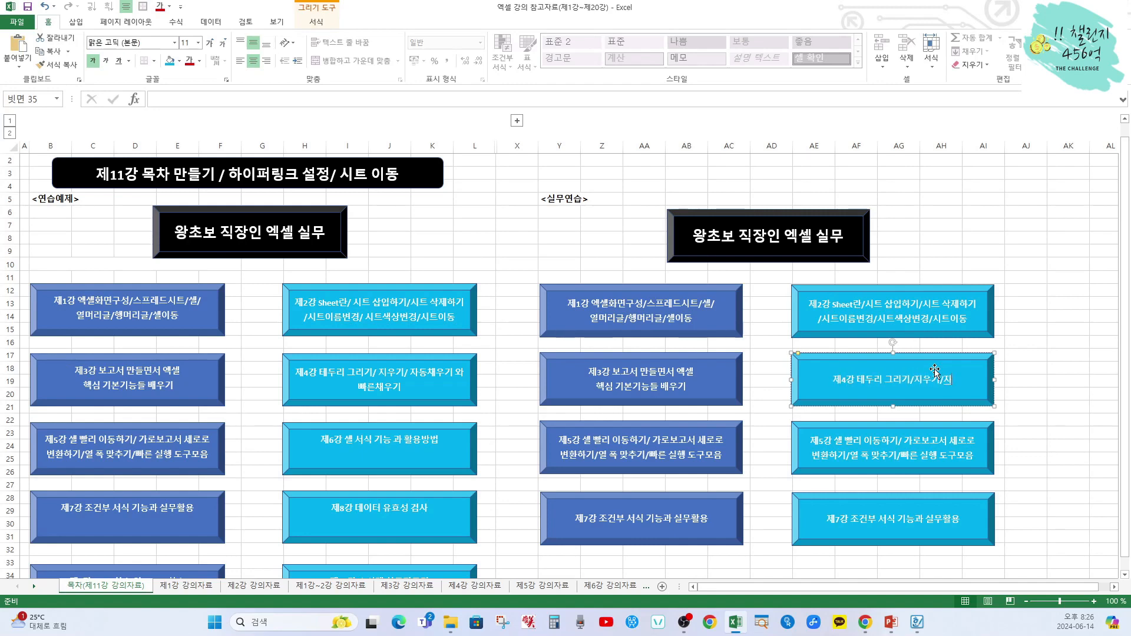
{"action": "type", "text": "기와"}
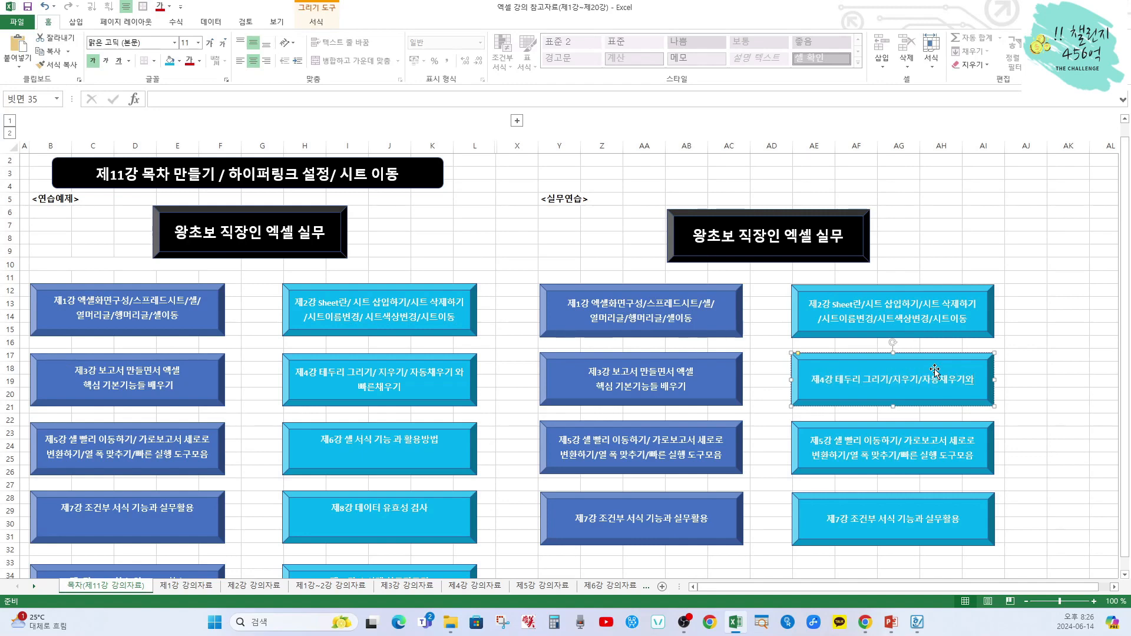
{"action": "type", "text": " 빠른"}
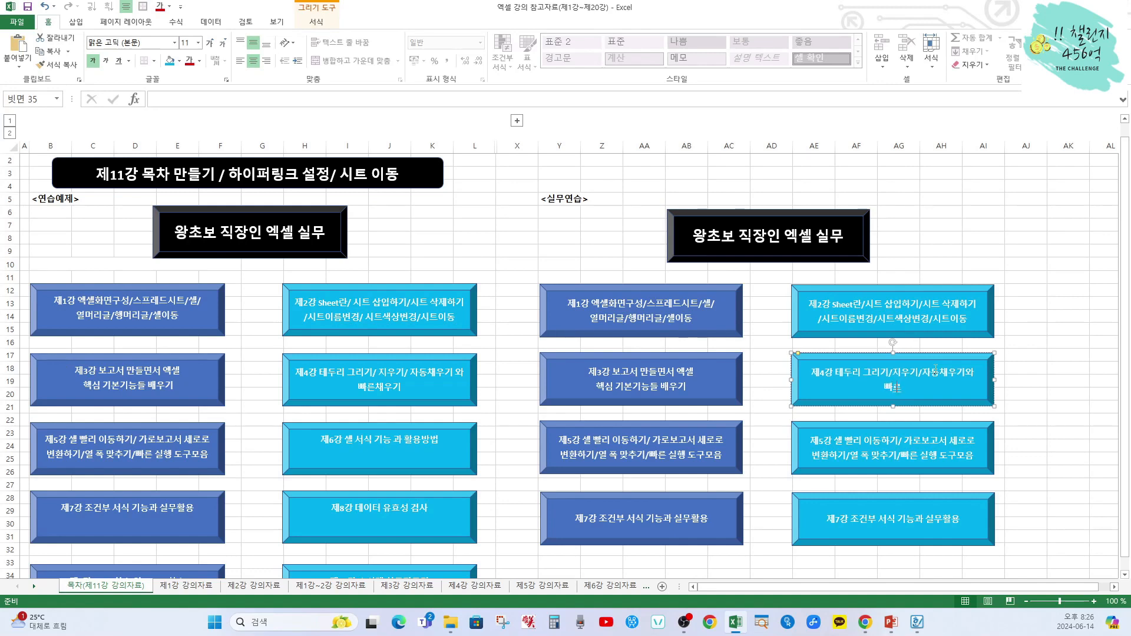
{"action": "type", "text": "채우기"}
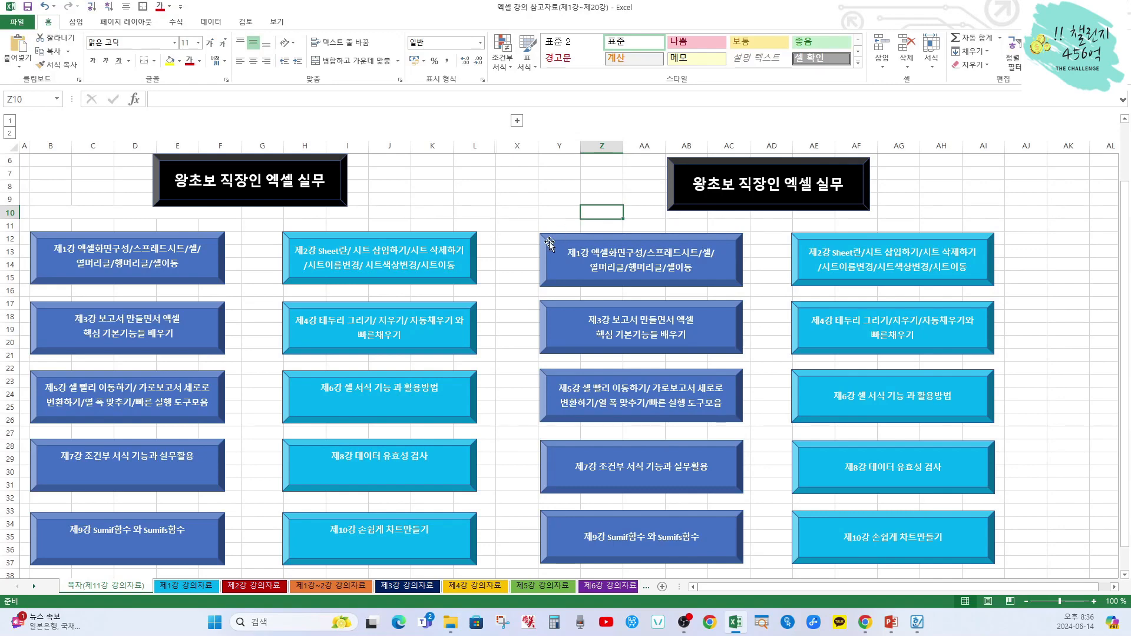
Hyperlink the practice 제1강 box to cell A1 of the '제1강 강의자료' sheet in this document and follow the link.
{"action": "left_click", "coordinate": [549, 243]}
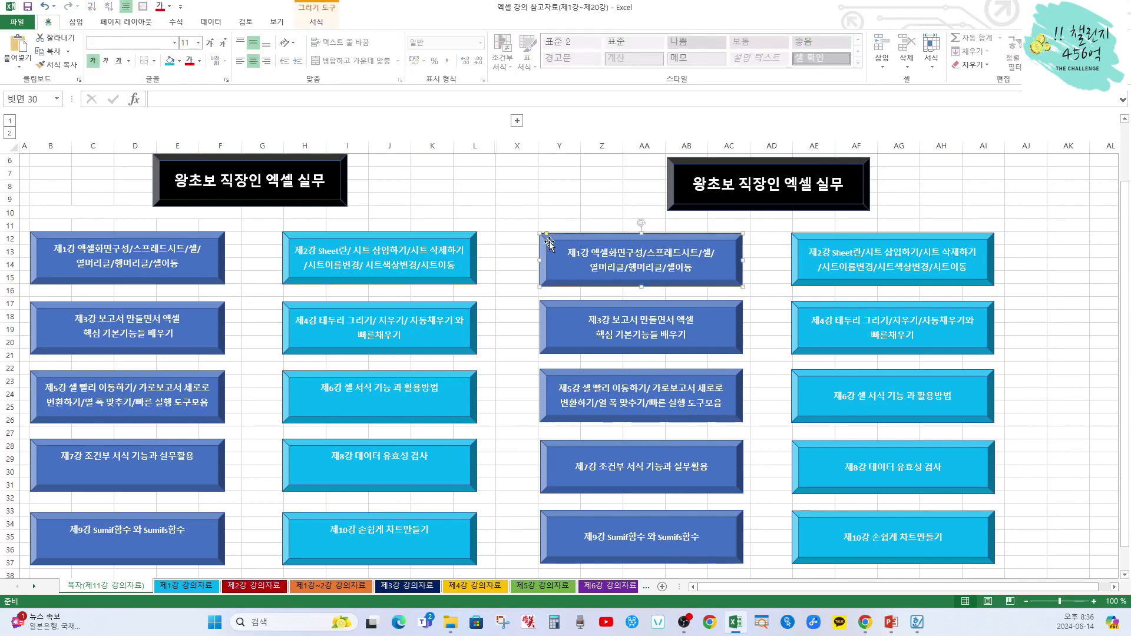
{"action": "right_click", "coordinate": [550, 243]}
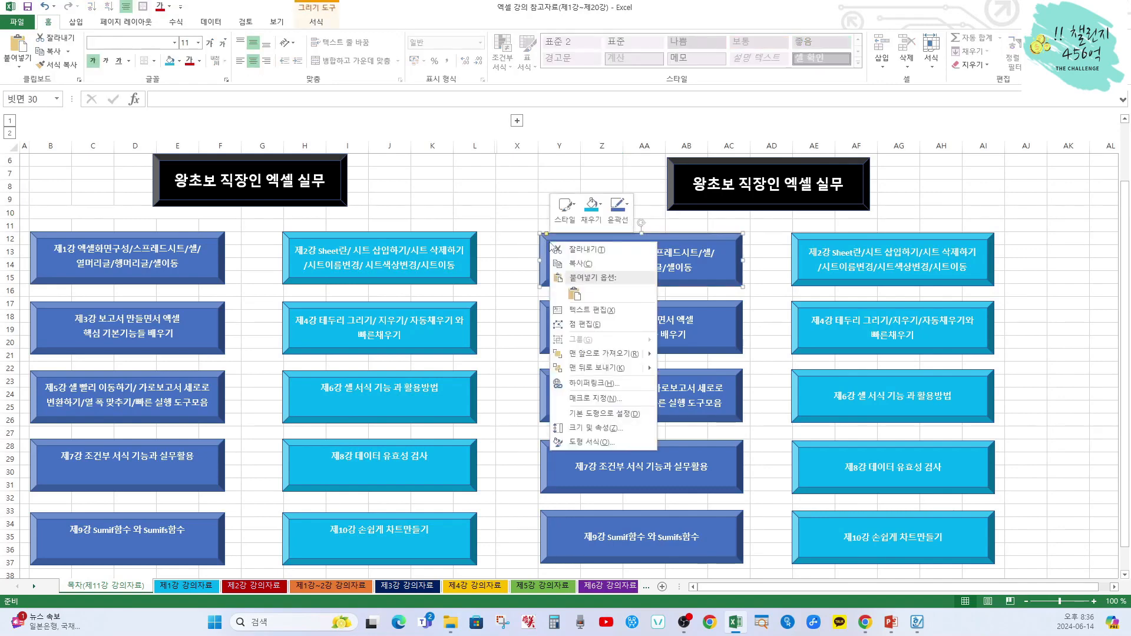
{"action": "left_click", "coordinate": [588, 383]}
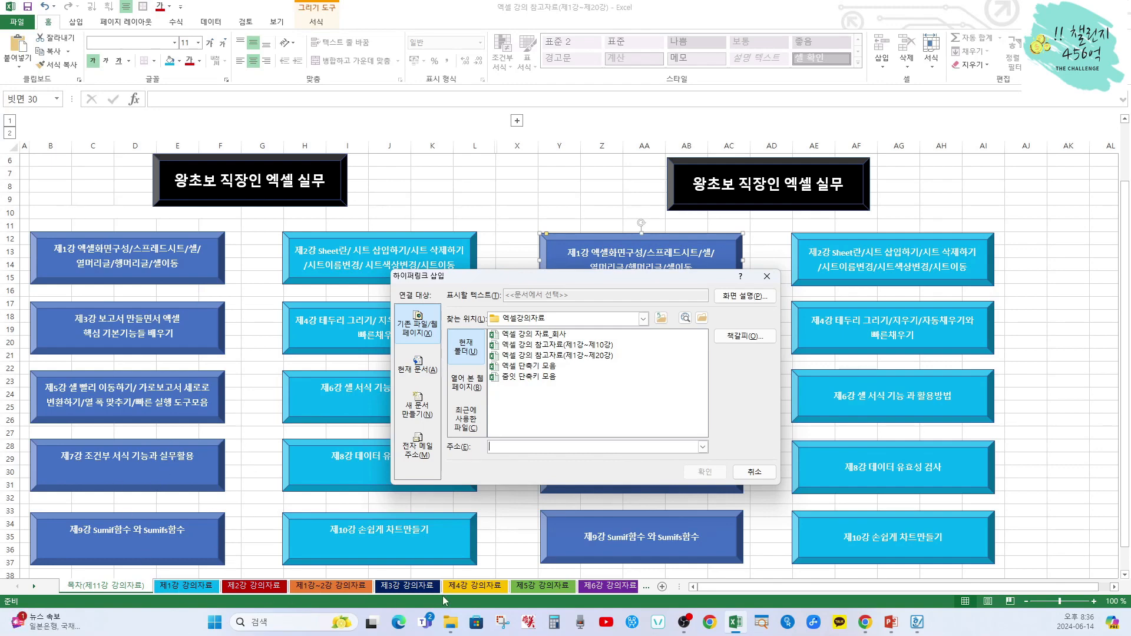
{"action": "left_click", "coordinate": [425, 373]}
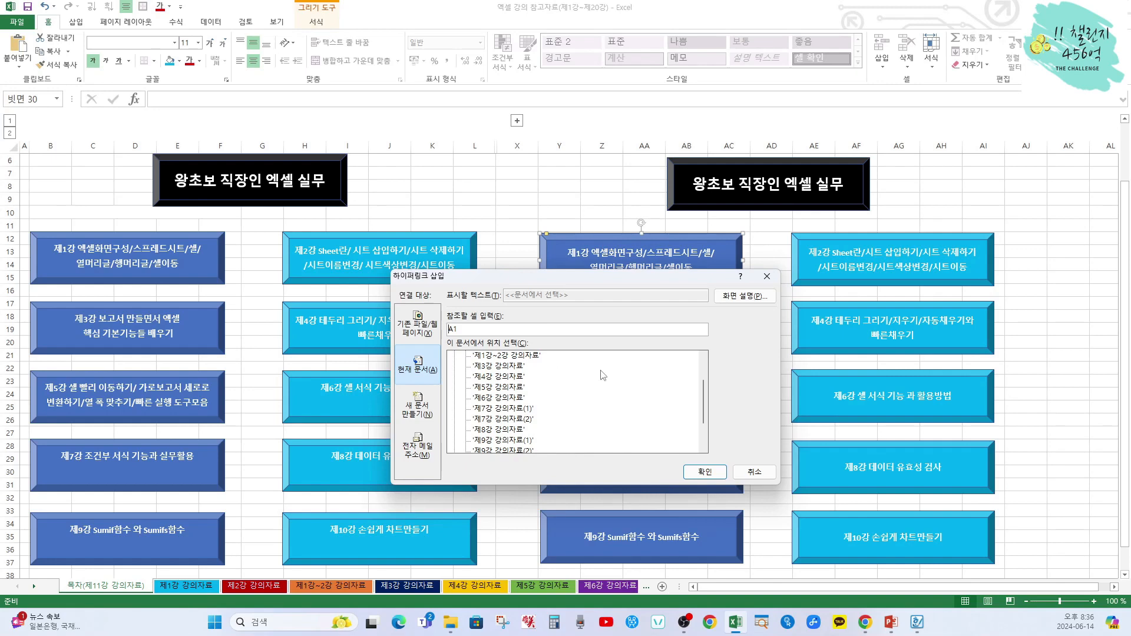
{"action": "left_click_drag", "start_coordinate": [705, 416], "coordinate": [704, 397]}
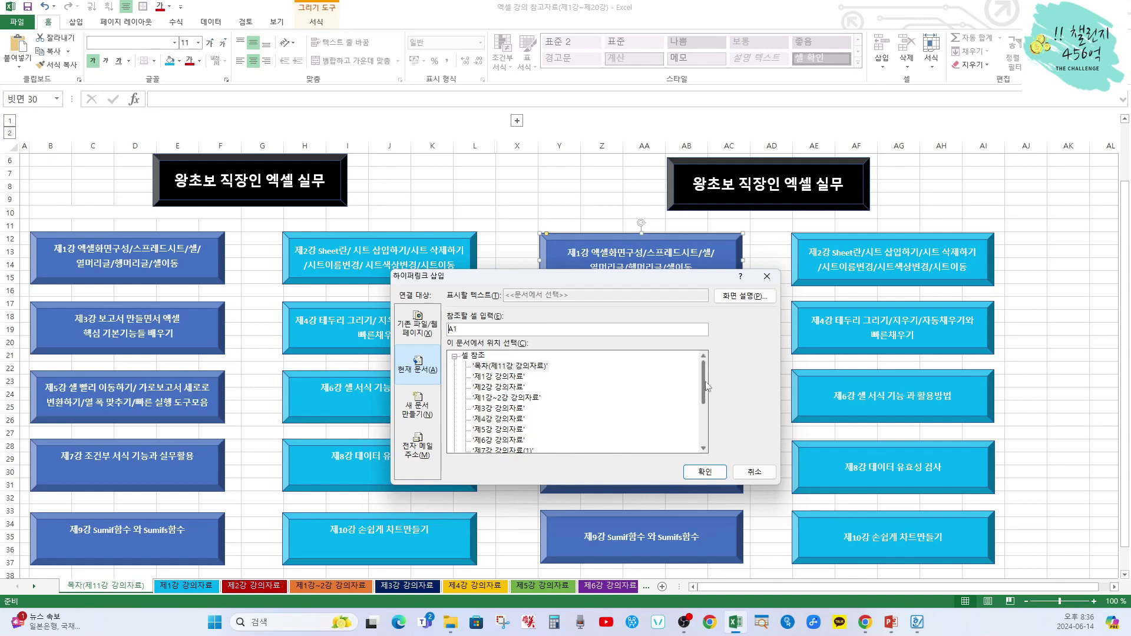
{"action": "left_click", "coordinate": [511, 377]}
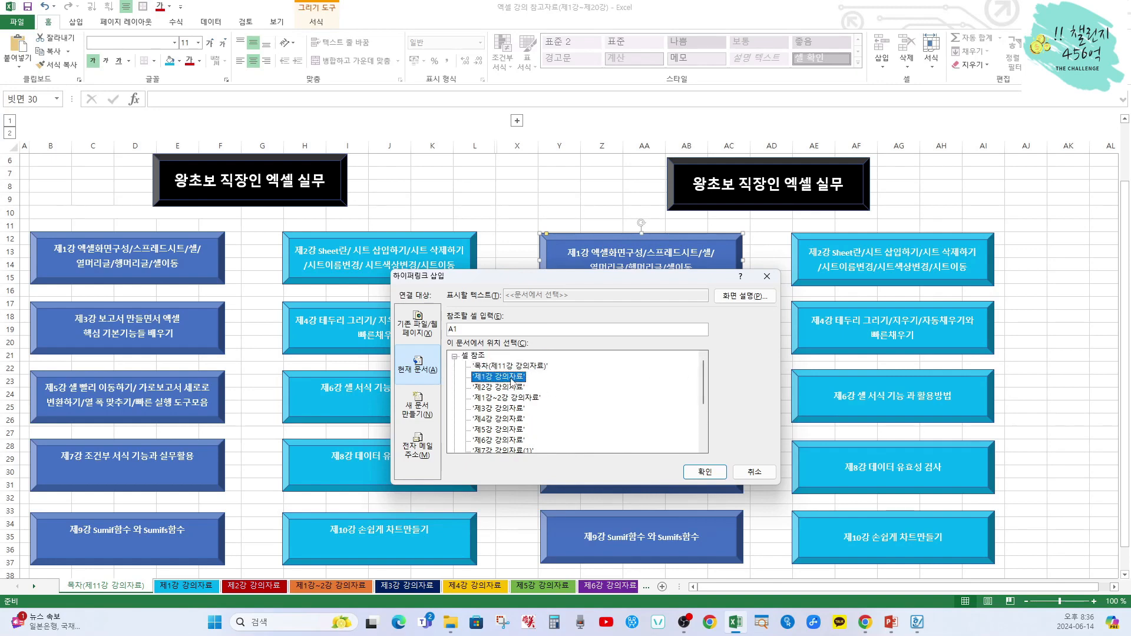
{"action": "left_click", "coordinate": [698, 478]}
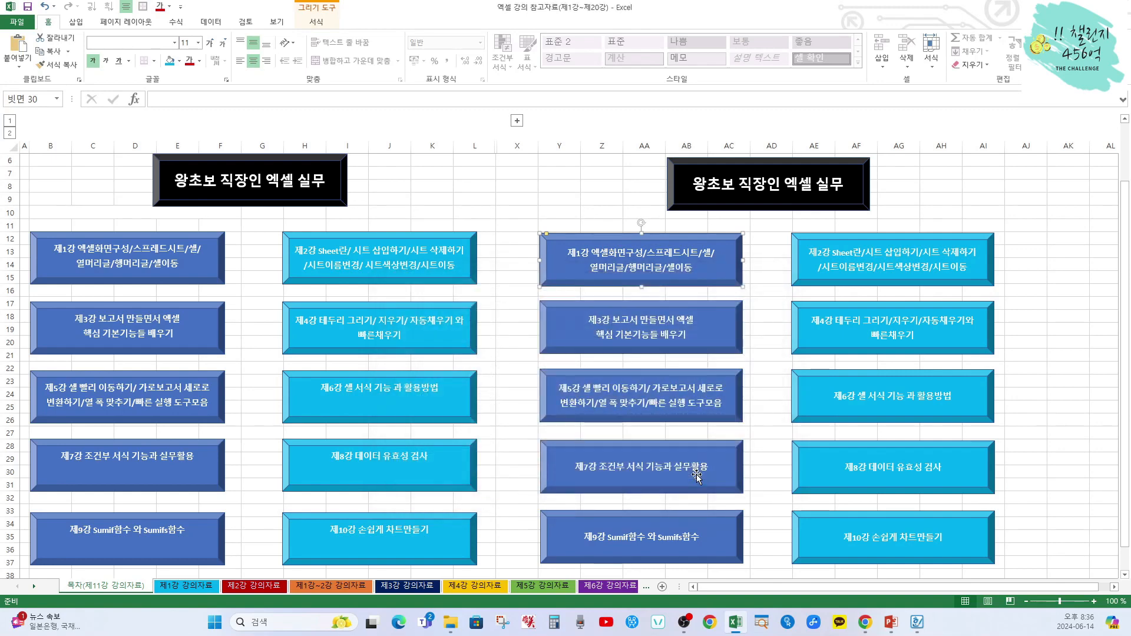
{"action": "left_click", "coordinate": [548, 212]}
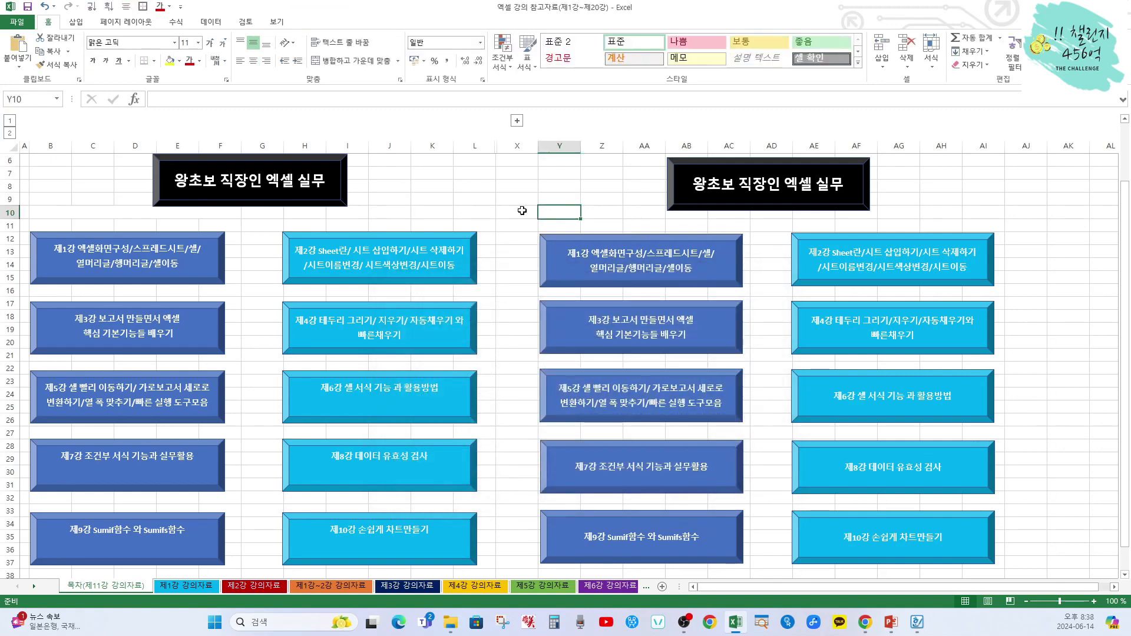
{"action": "left_click", "coordinate": [585, 252]}
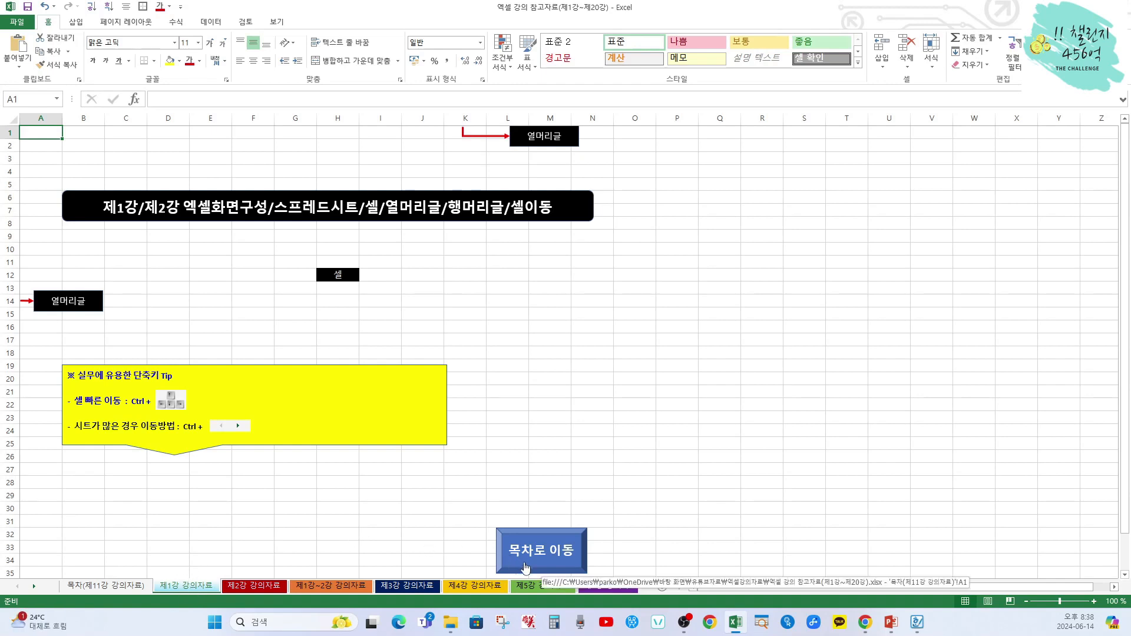
Draw a bevel shape about 1.96 cm high and 3.65 cm wide beside the existing 목차로 이동 button.
{"action": "left_click", "coordinate": [674, 532]}
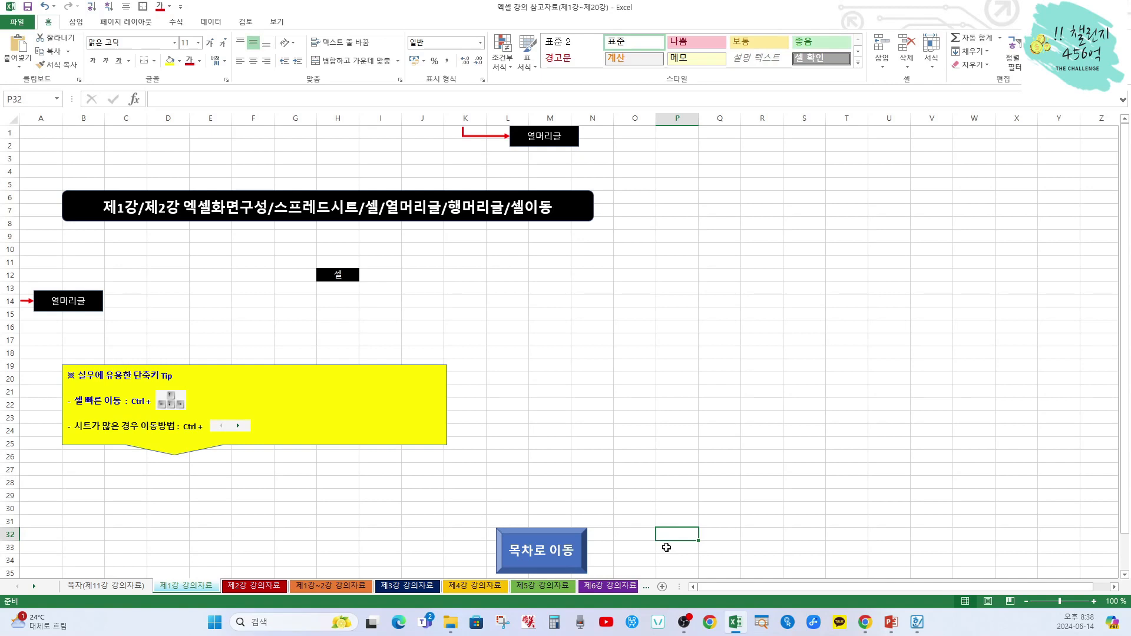
{"action": "key", "text": "Right"}
{"action": "left_click", "coordinate": [664, 533]}
{"action": "left_click", "coordinate": [75, 23]}
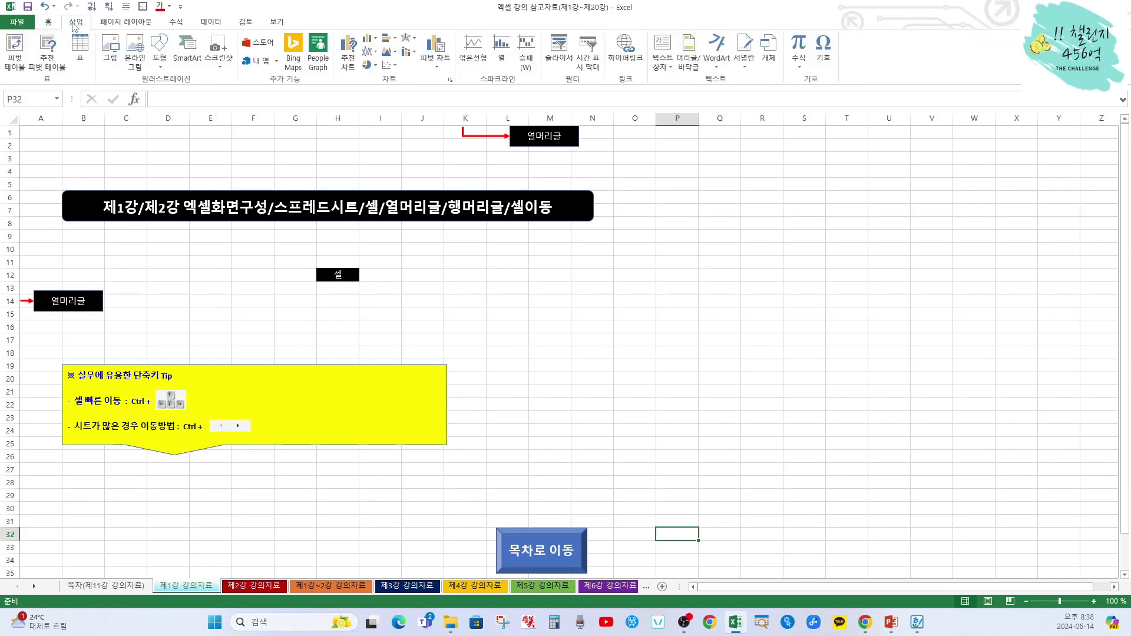
{"action": "left_click", "coordinate": [165, 69]}
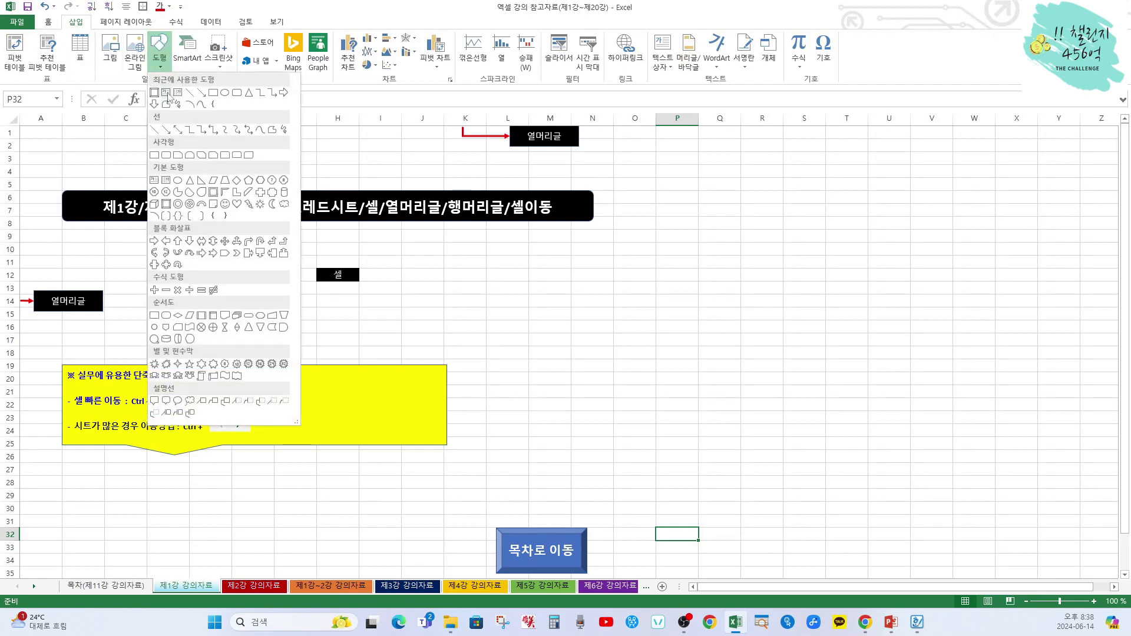
{"action": "left_click", "coordinate": [166, 205]}
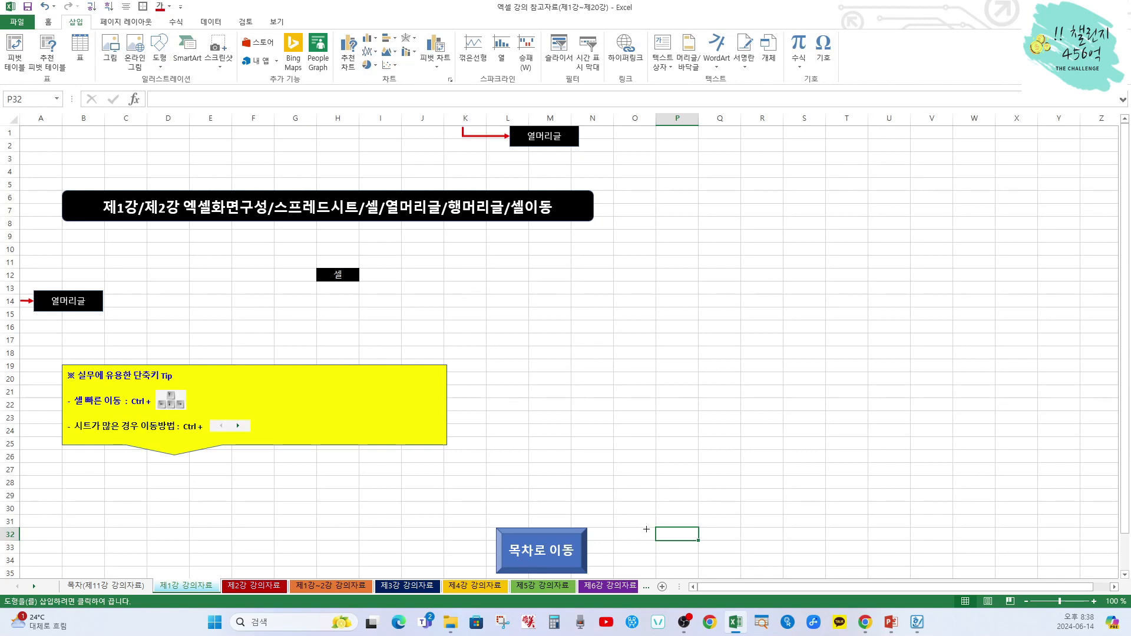
{"action": "left_click_drag", "start_coordinate": [646, 528], "coordinate": [714, 569]}
{"action": "left_click_drag", "start_coordinate": [697, 570], "coordinate": [728, 571]}
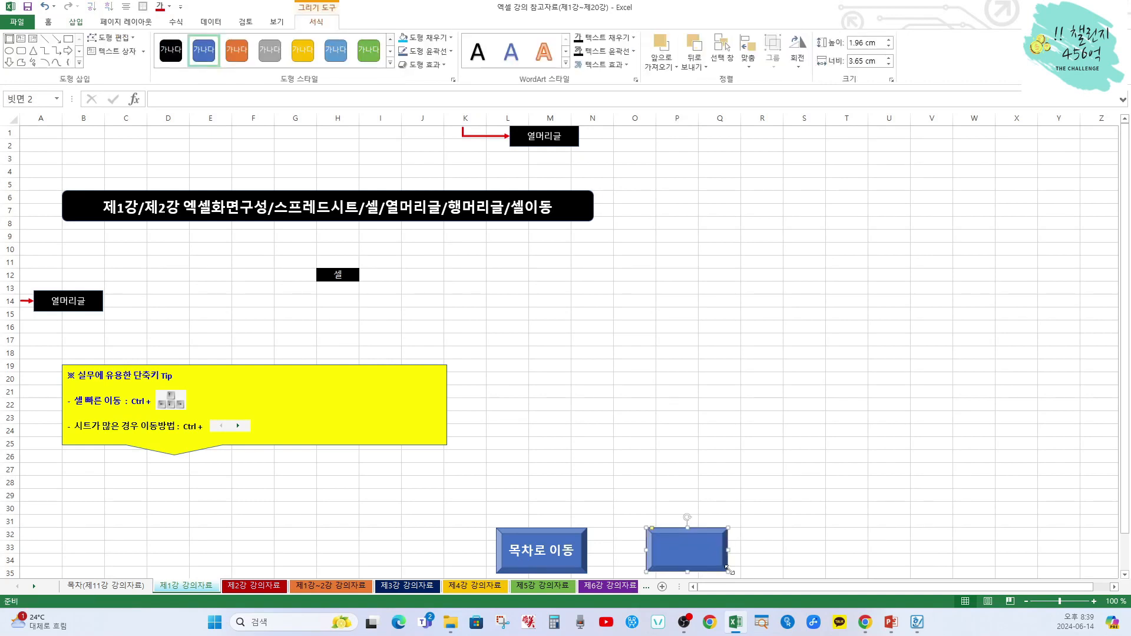
{"action": "left_click", "coordinate": [751, 551]}
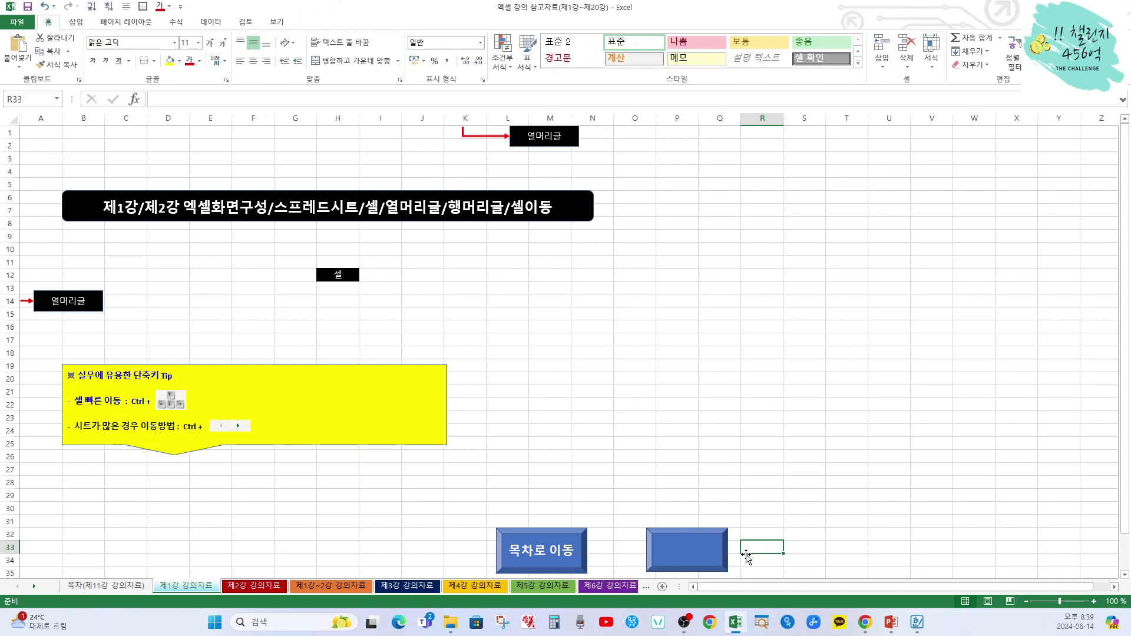
Add the text "목차로 이동" to the new bevel shape.
{"action": "left_click", "coordinate": [691, 554]}
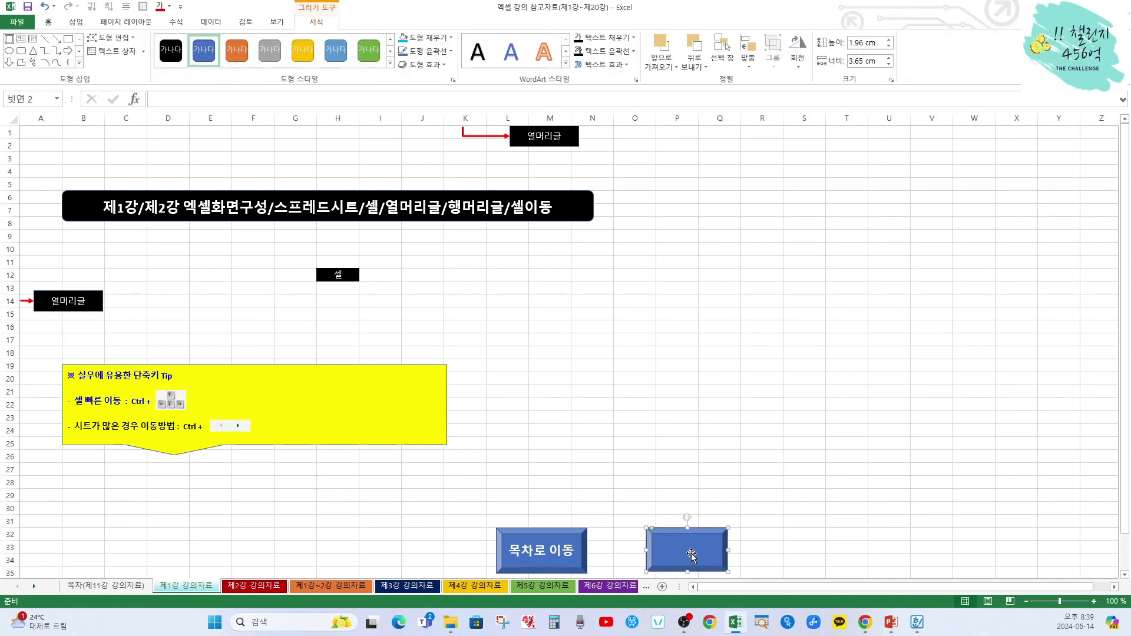
{"action": "right_click", "coordinate": [691, 556]}
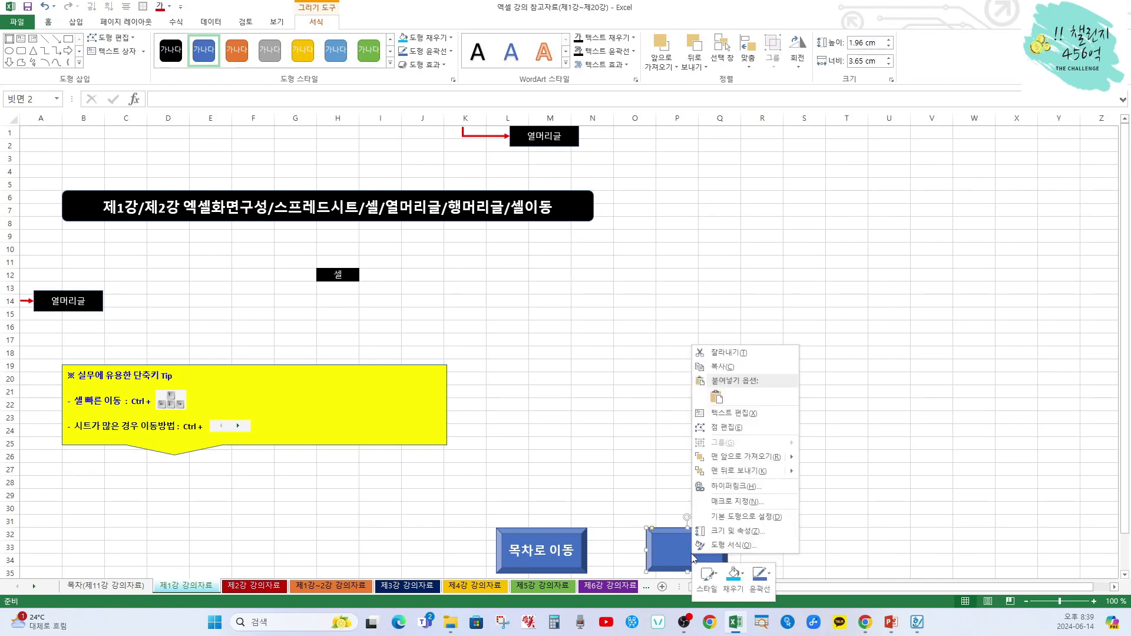
{"action": "left_click", "coordinate": [736, 414]}
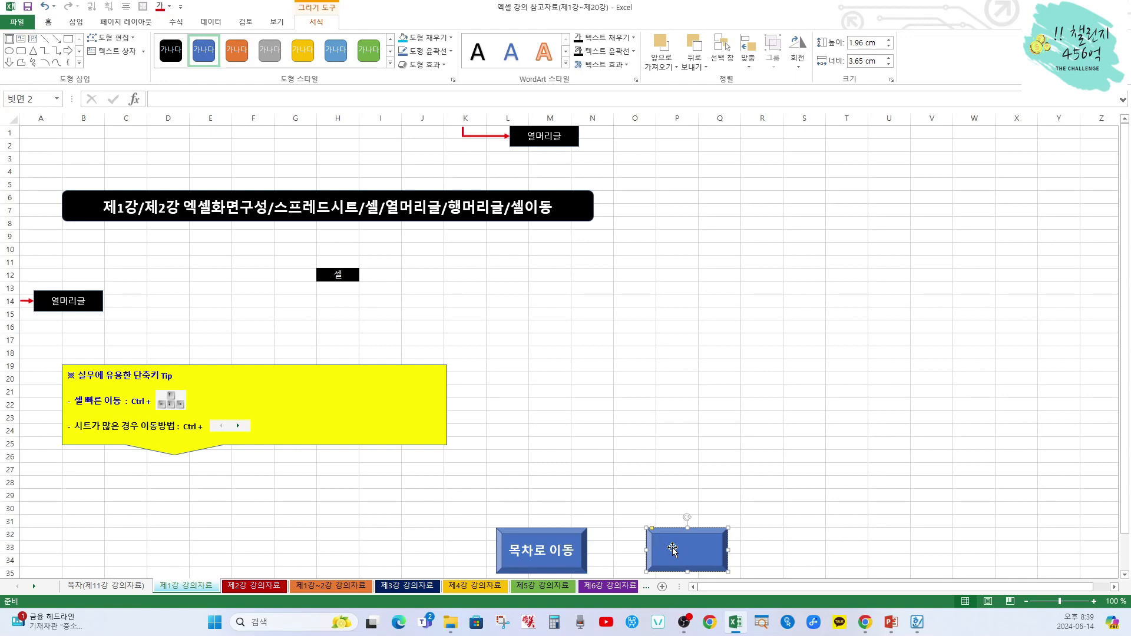
{"action": "type", "text": "모"}
{"action": "type", "text": "차로 이동"}
Format the new shape's text as 18 pt, bold and horizontally centred.
{"action": "left_click_drag", "start_coordinate": [658, 544], "coordinate": [711, 547]}
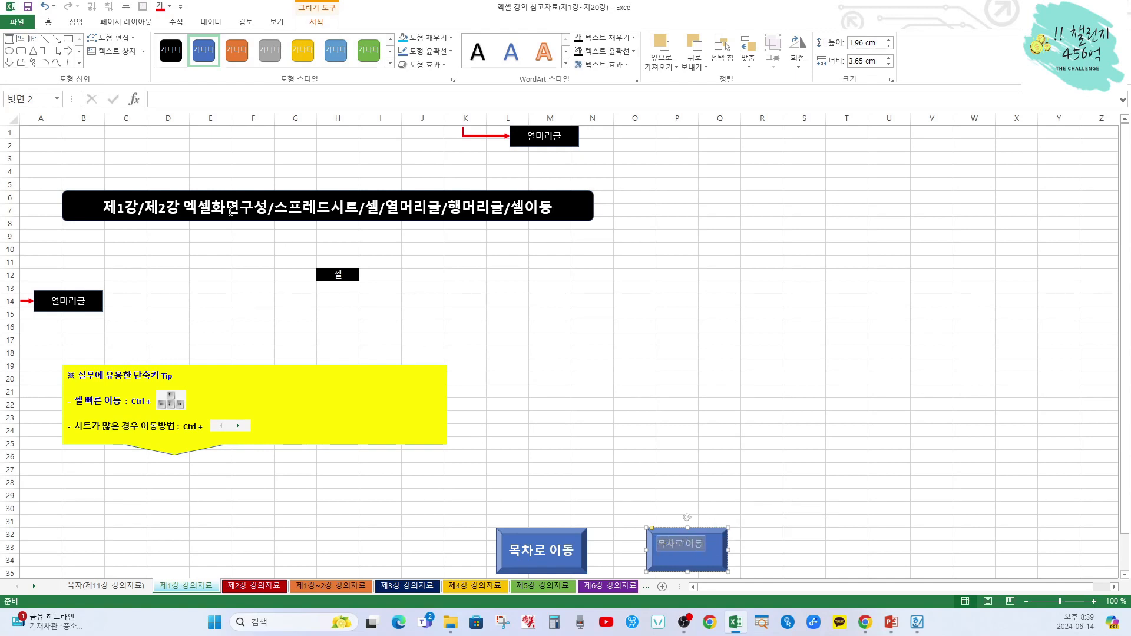
{"action": "left_click", "coordinate": [49, 22]}
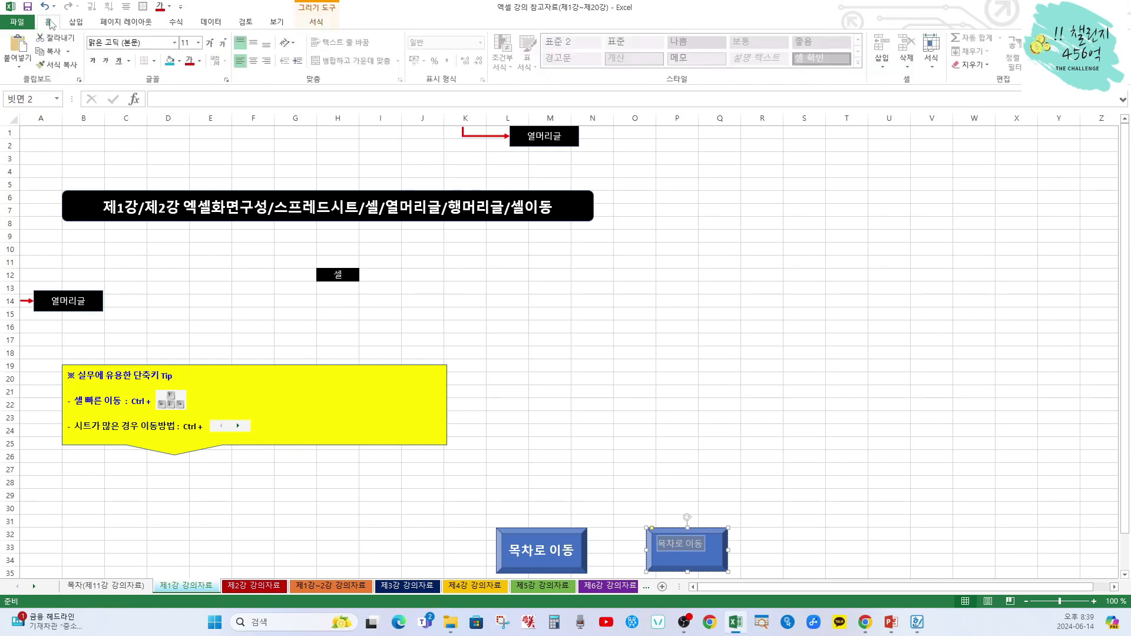
{"action": "left_click", "coordinate": [198, 43]}
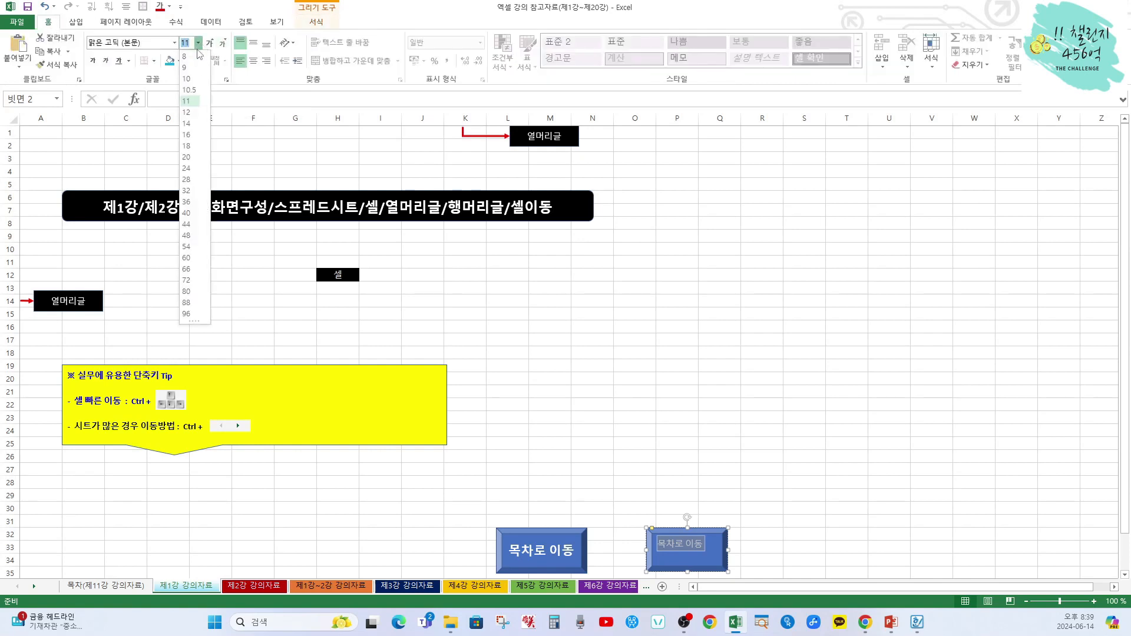
{"action": "left_click", "coordinate": [187, 145]}
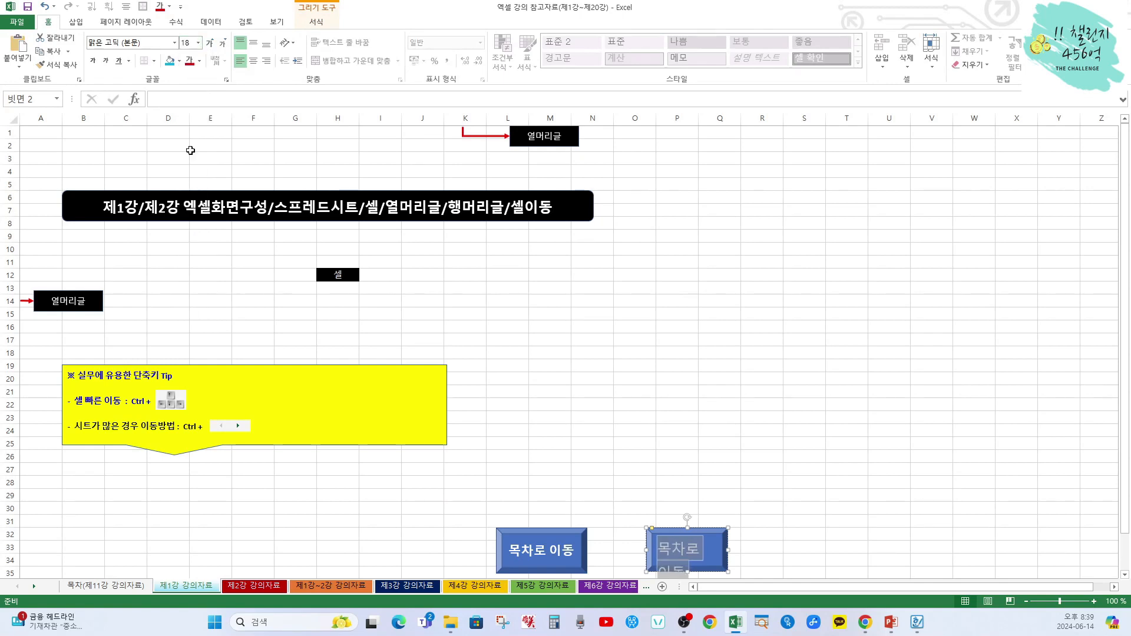
{"action": "left_click", "coordinate": [93, 61]}
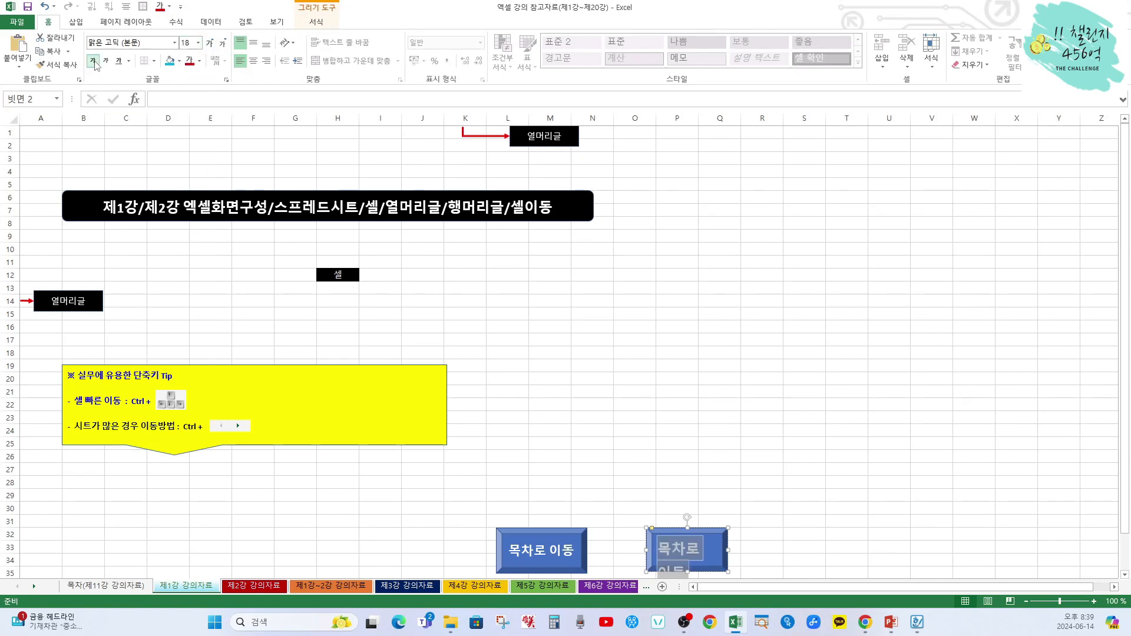
{"action": "left_click", "coordinate": [252, 61]}
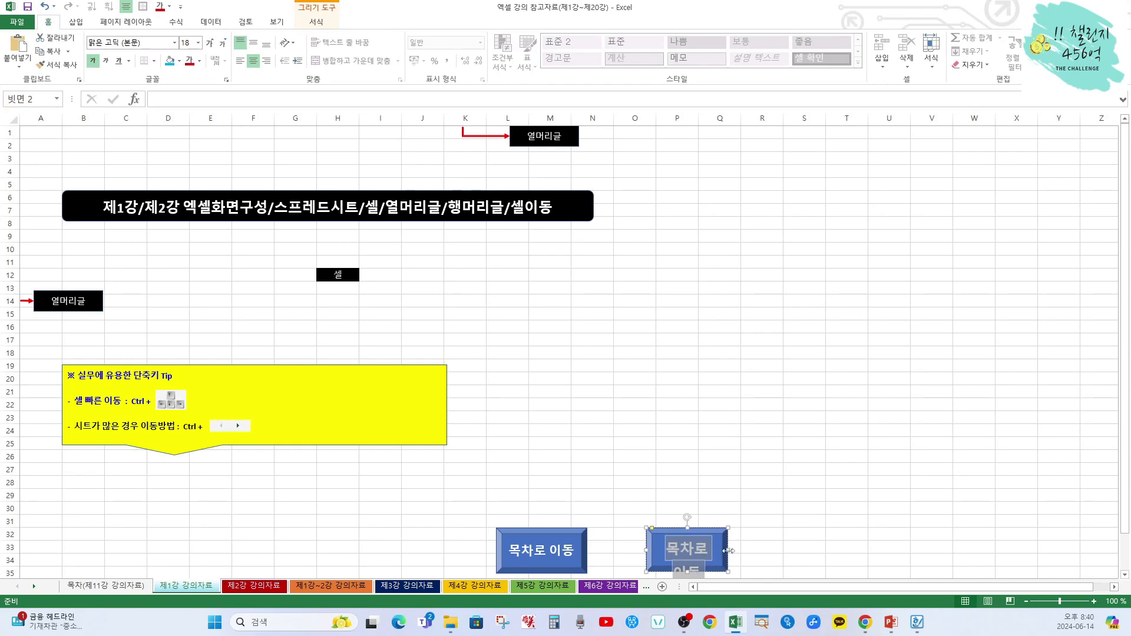
Widen the new bevel shape until its text fits on one line.
{"action": "left_click_drag", "start_coordinate": [728, 550], "coordinate": [750, 550]}
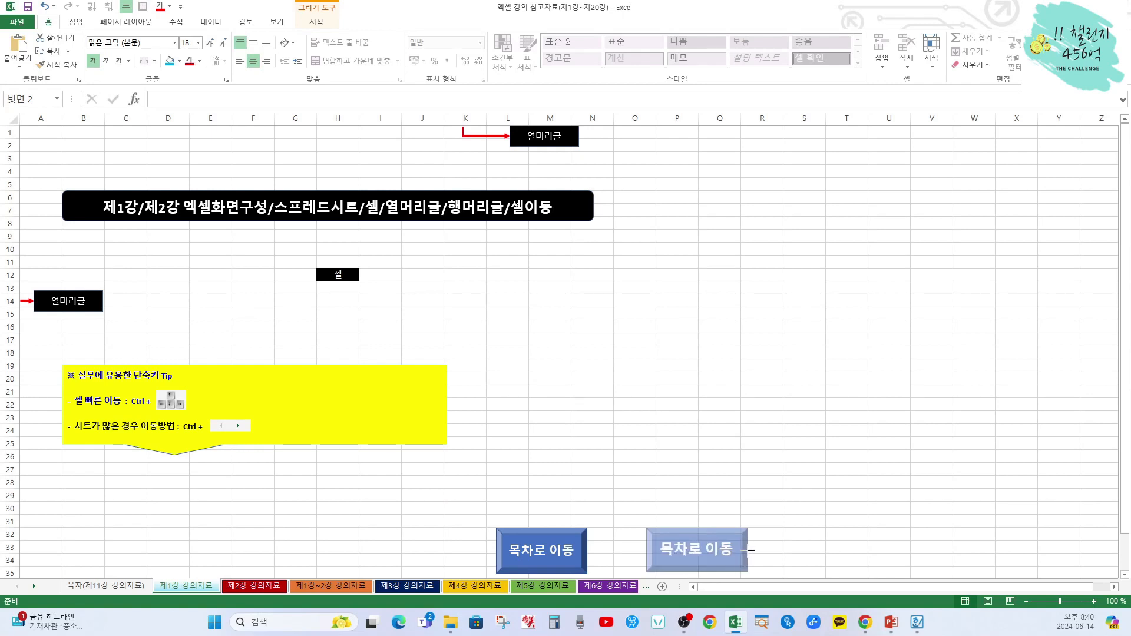
{"action": "left_click_drag", "start_coordinate": [749, 550], "coordinate": [748, 549]}
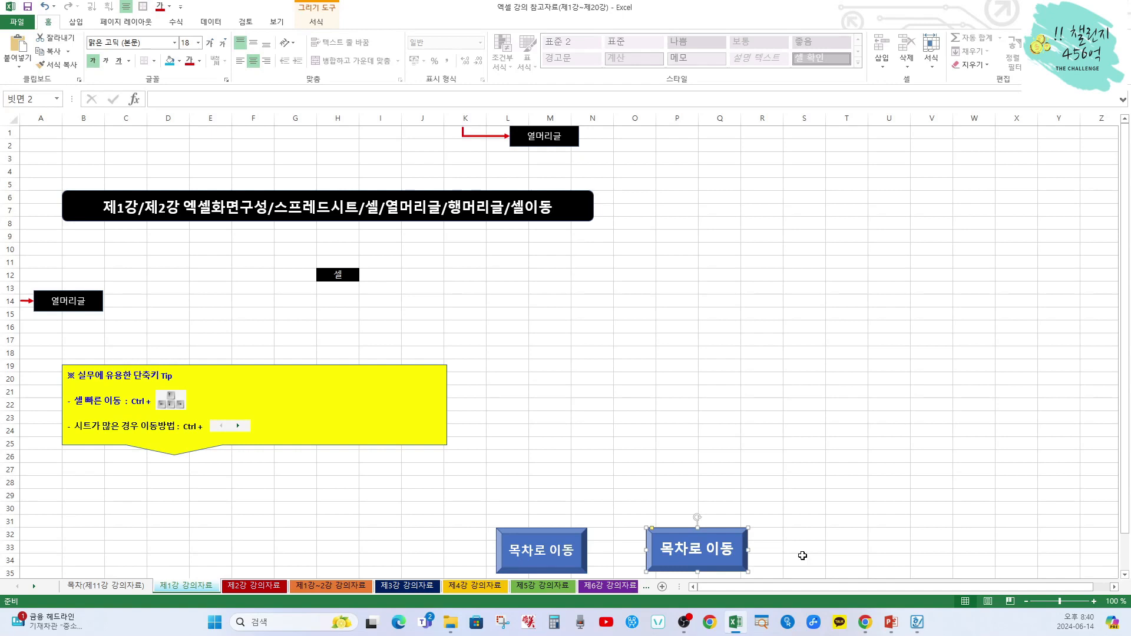
{"action": "scroll", "coordinate": [803, 555], "scroll_direction": "down", "scroll_amount": 1}
{"action": "left_click", "coordinate": [803, 556]}
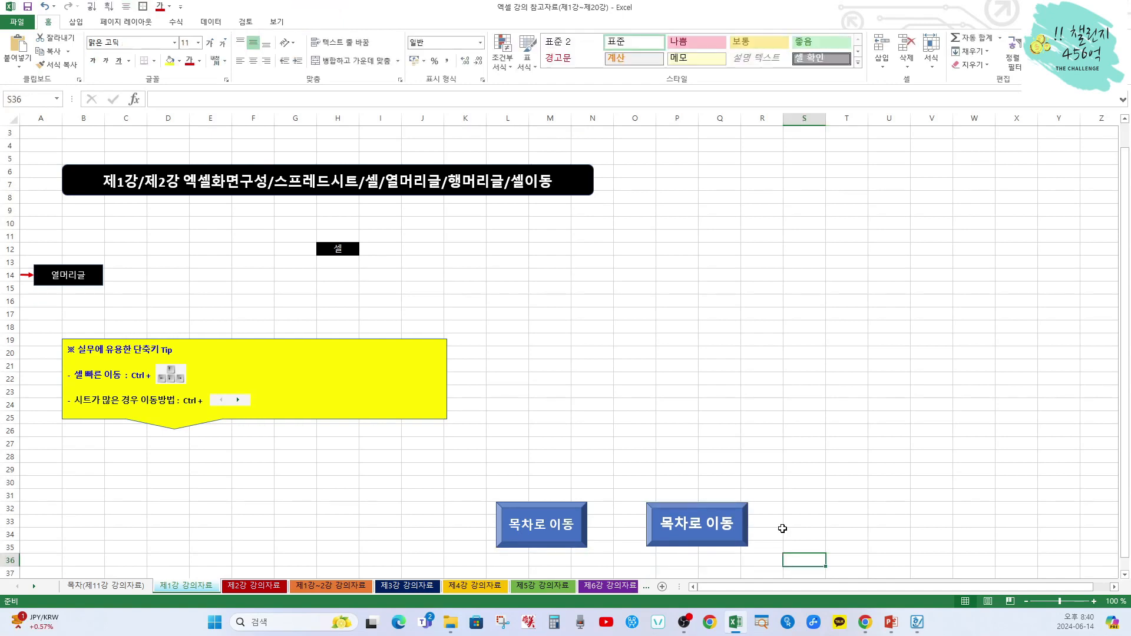
Hyperlink the new 목차로 이동 shape to cell A1 of the '목차(제11강 강의자료)' sheet and follow the link.
{"action": "left_click", "coordinate": [711, 540]}
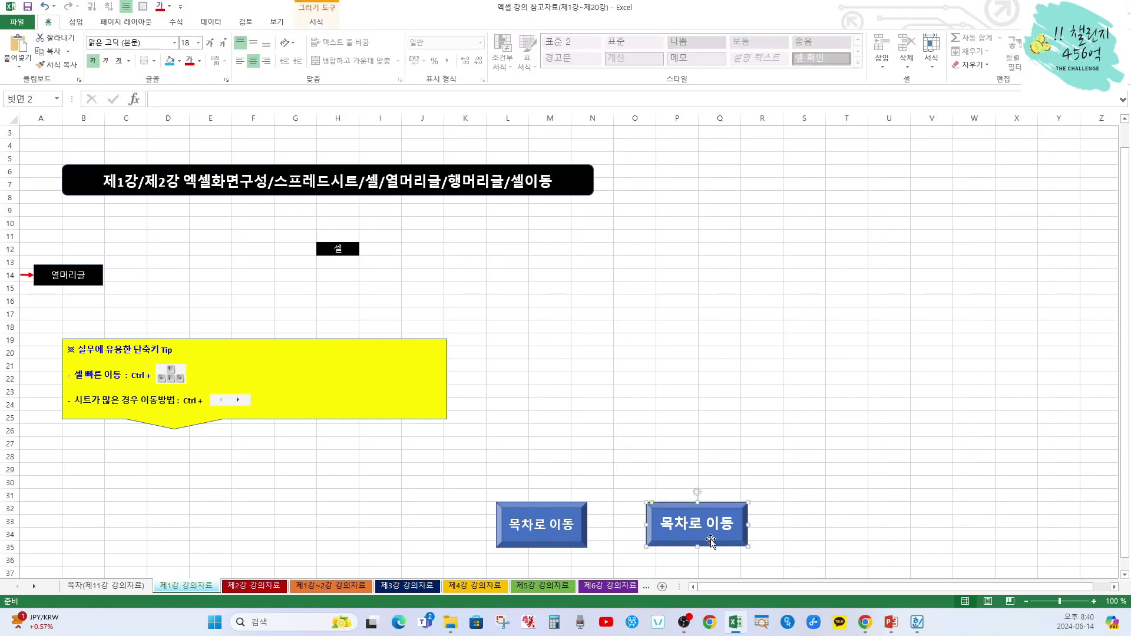
{"action": "right_click", "coordinate": [712, 542]}
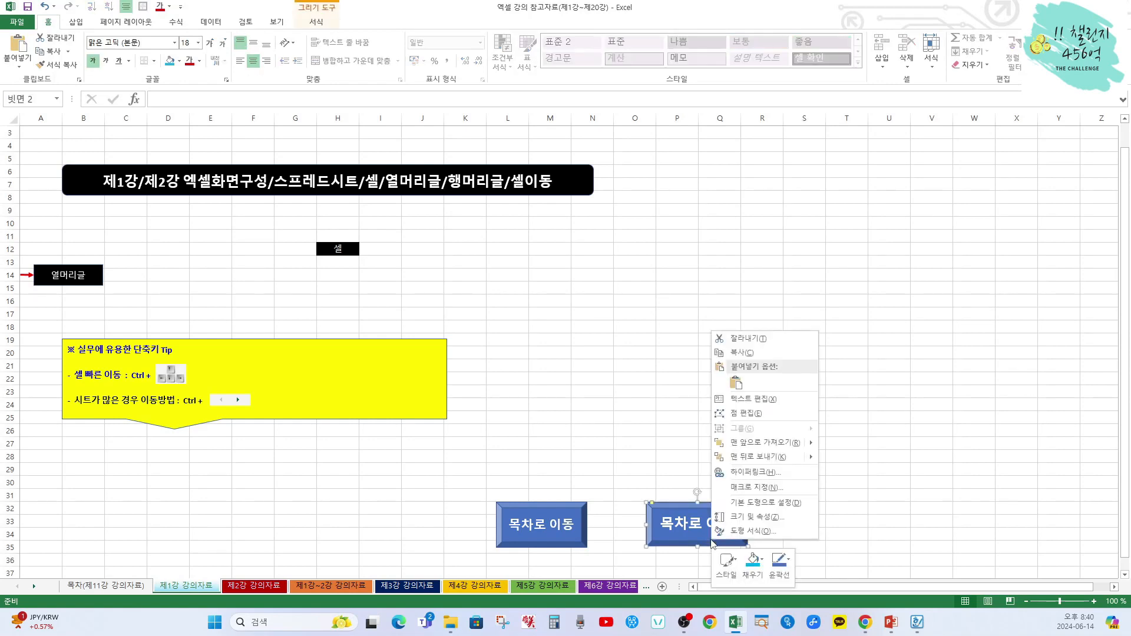
{"action": "left_click", "coordinate": [741, 472]}
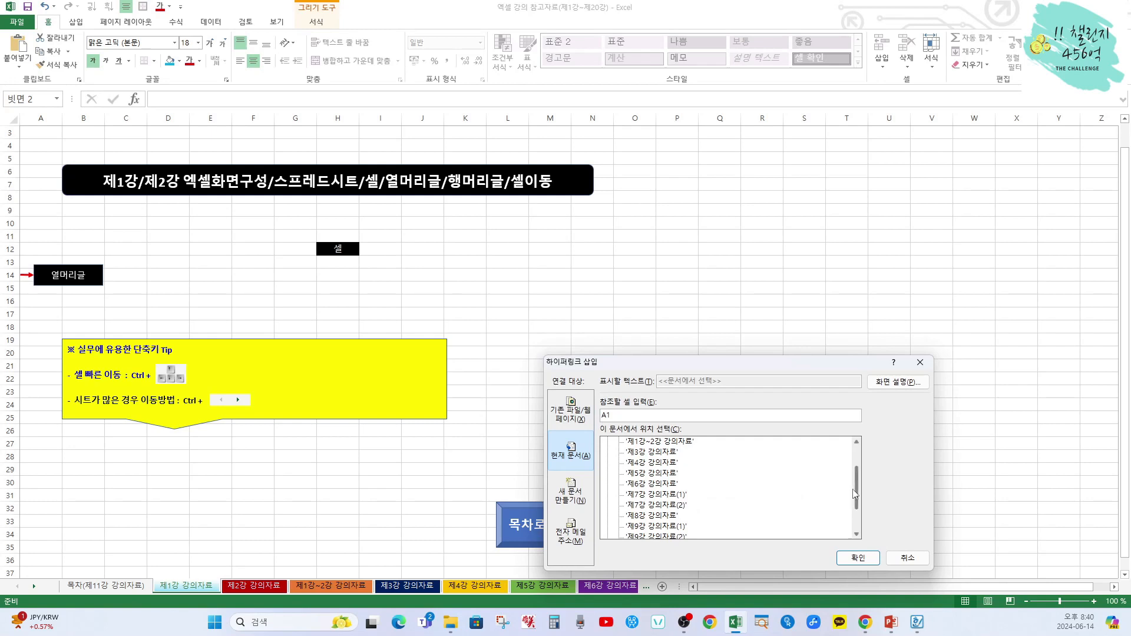
{"action": "scroll", "coordinate": [858, 502], "scroll_direction": "up", "scroll_amount": 2}
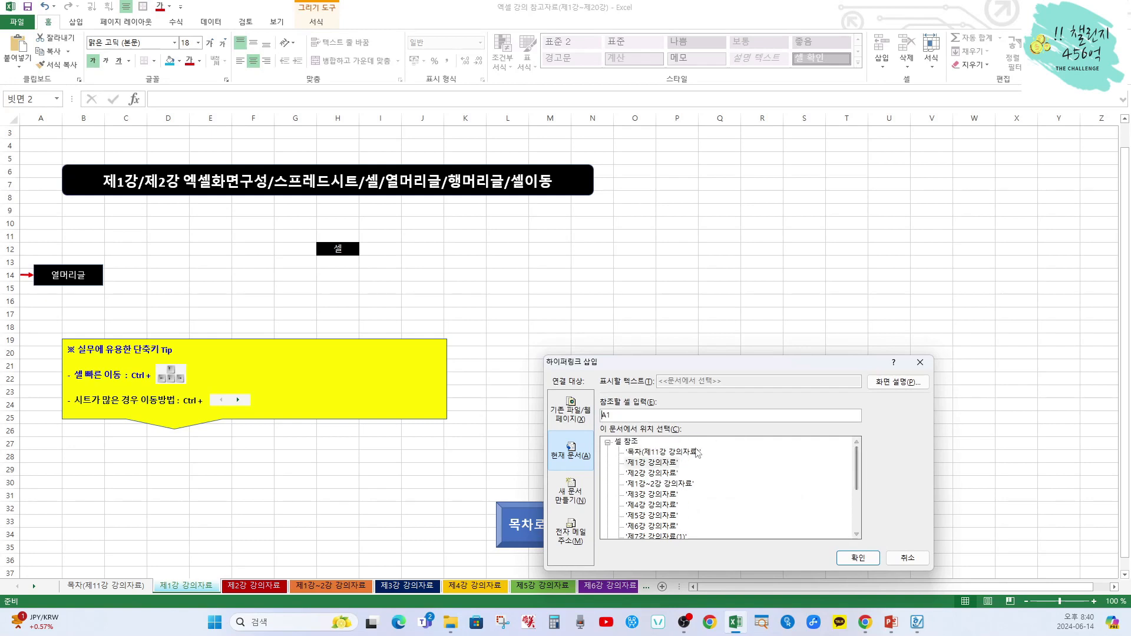
{"action": "left_click", "coordinate": [642, 453]}
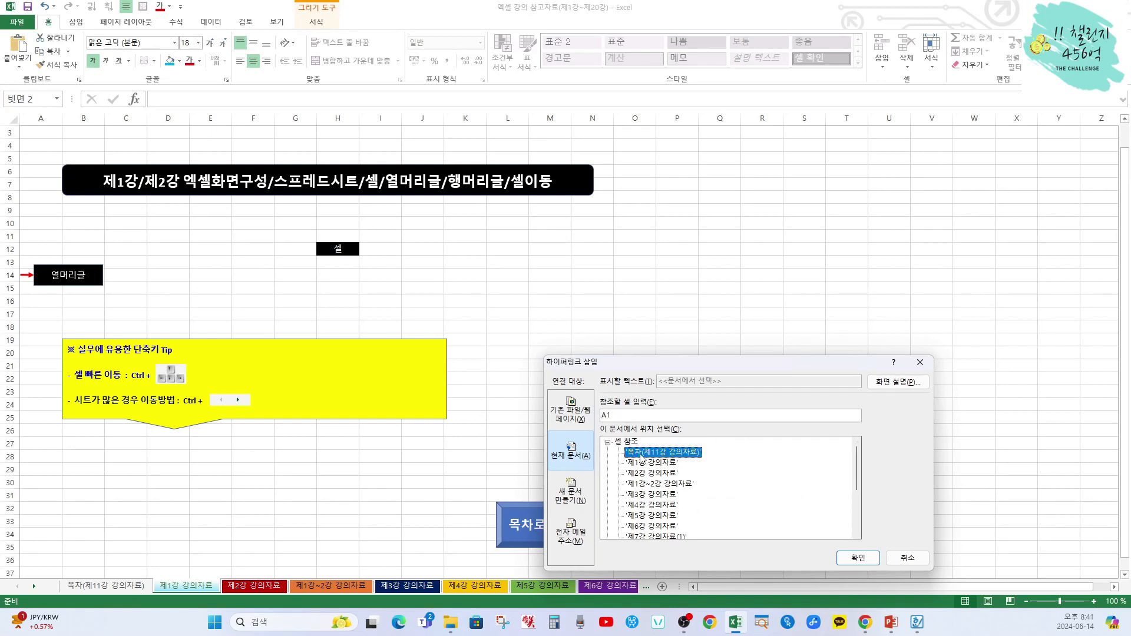
{"action": "left_click", "coordinate": [848, 564]}
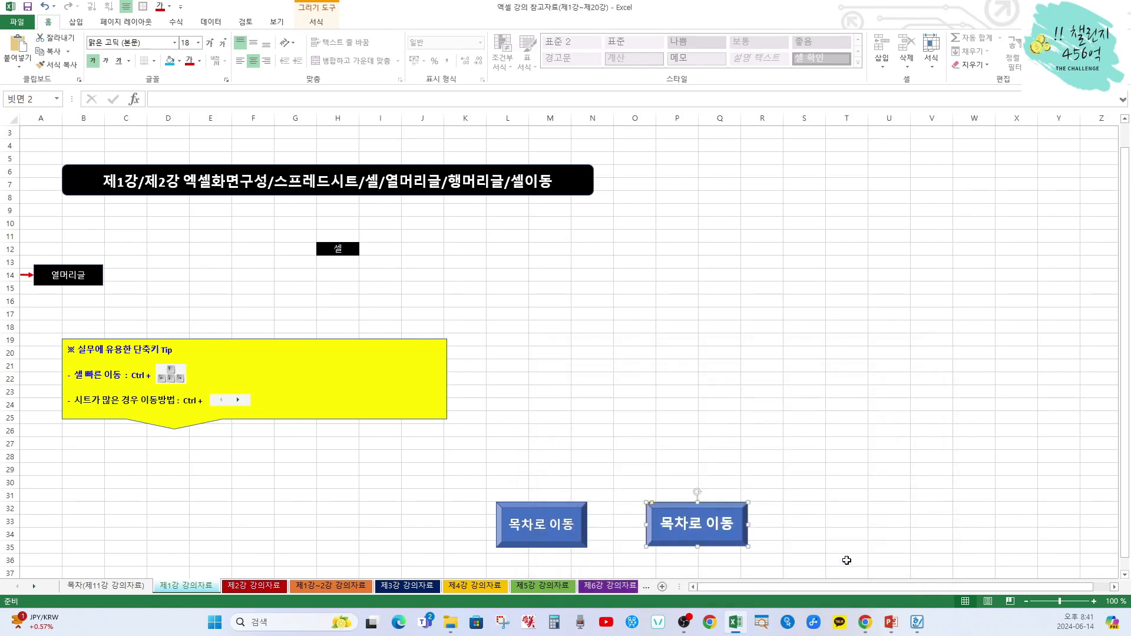
{"action": "left_click", "coordinate": [727, 323]}
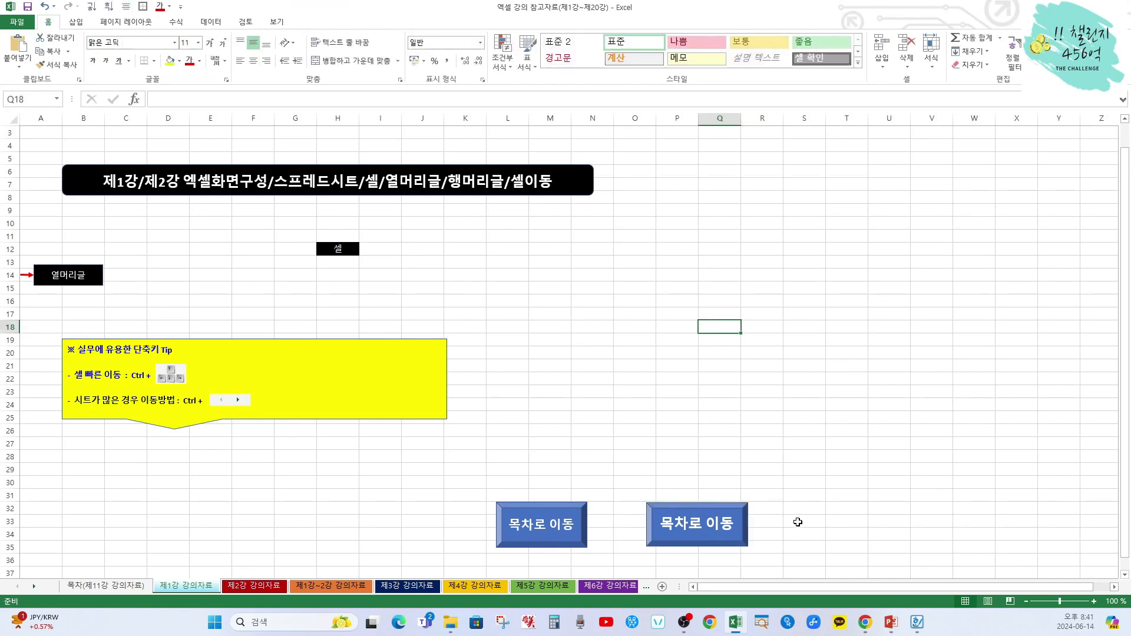
{"action": "left_click", "coordinate": [704, 540]}
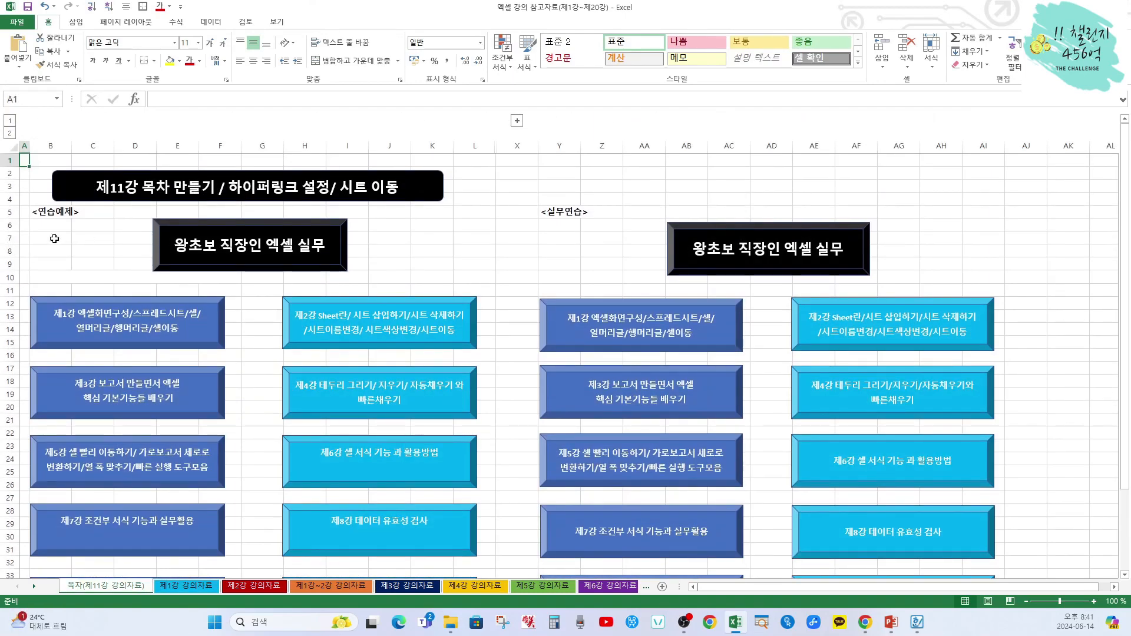
Hyperlink the <실무연습> box 제10강 손쉽게 차트만들기 to cell A1 of the '제10강 강의자료' sheet and follow the link.
{"action": "key", "text": "ctrl+End"}
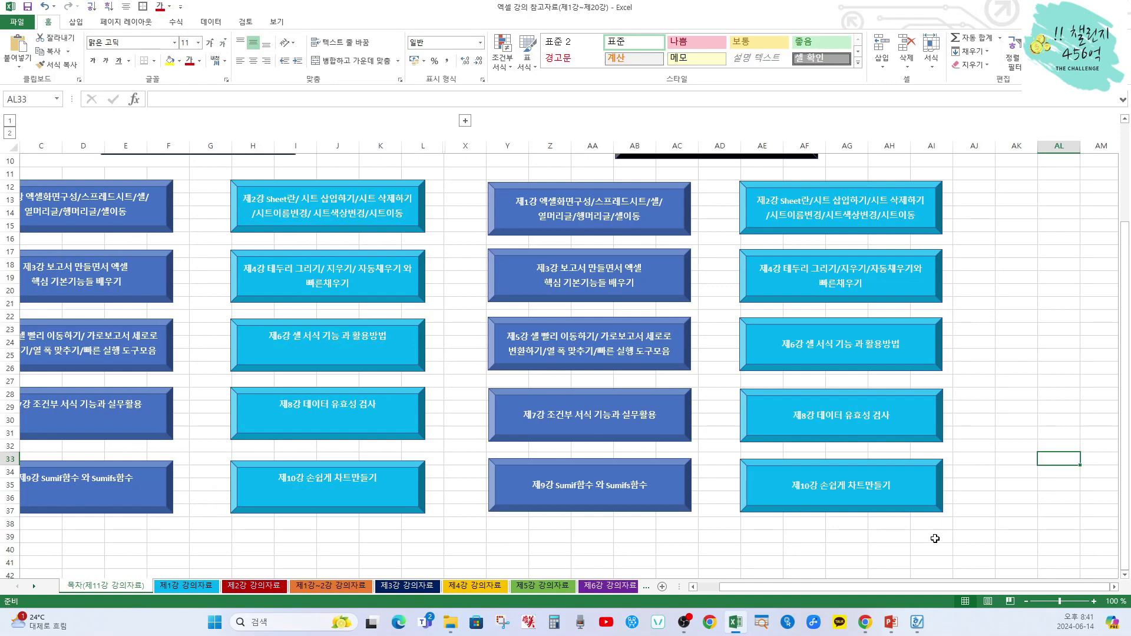
{"action": "left_click", "coordinate": [922, 501]}
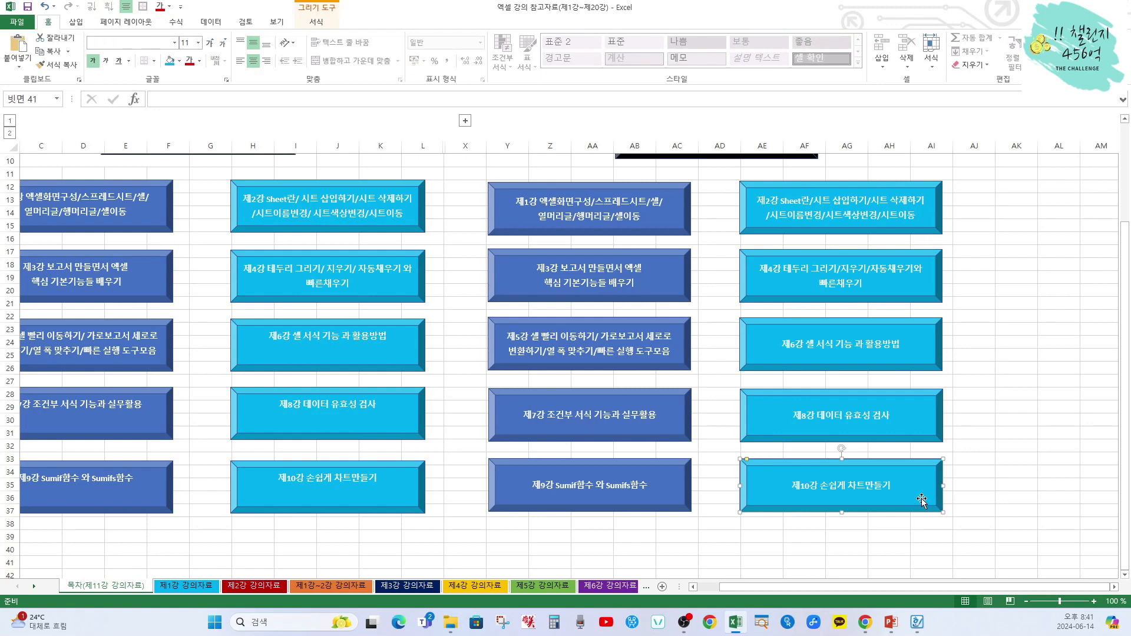
{"action": "right_click", "coordinate": [922, 500]}
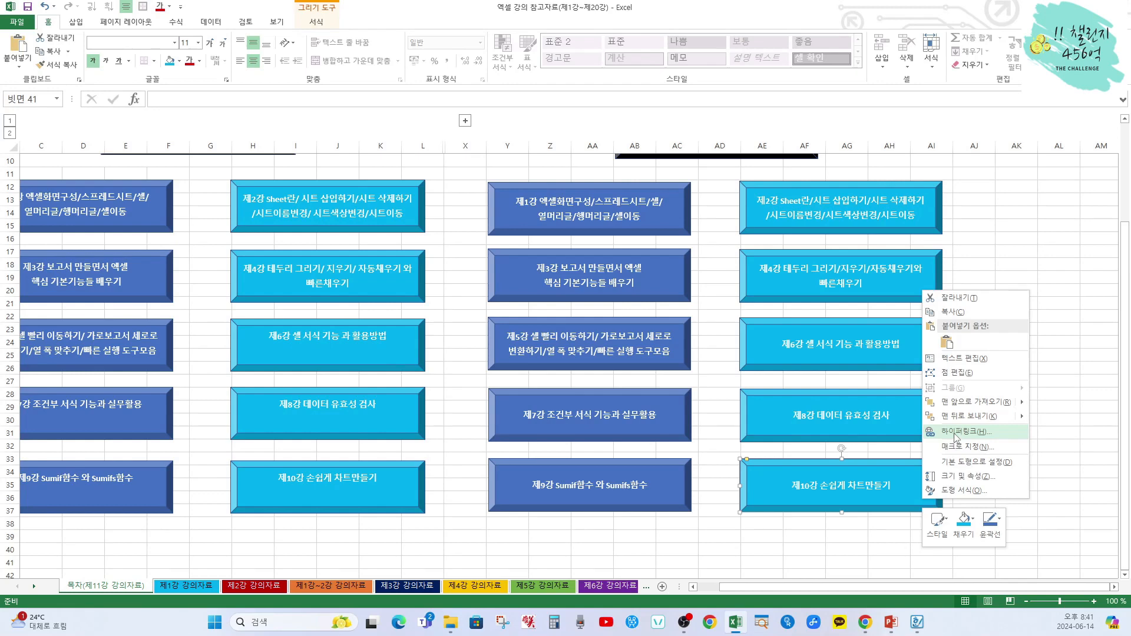
{"action": "left_click", "coordinate": [955, 434]}
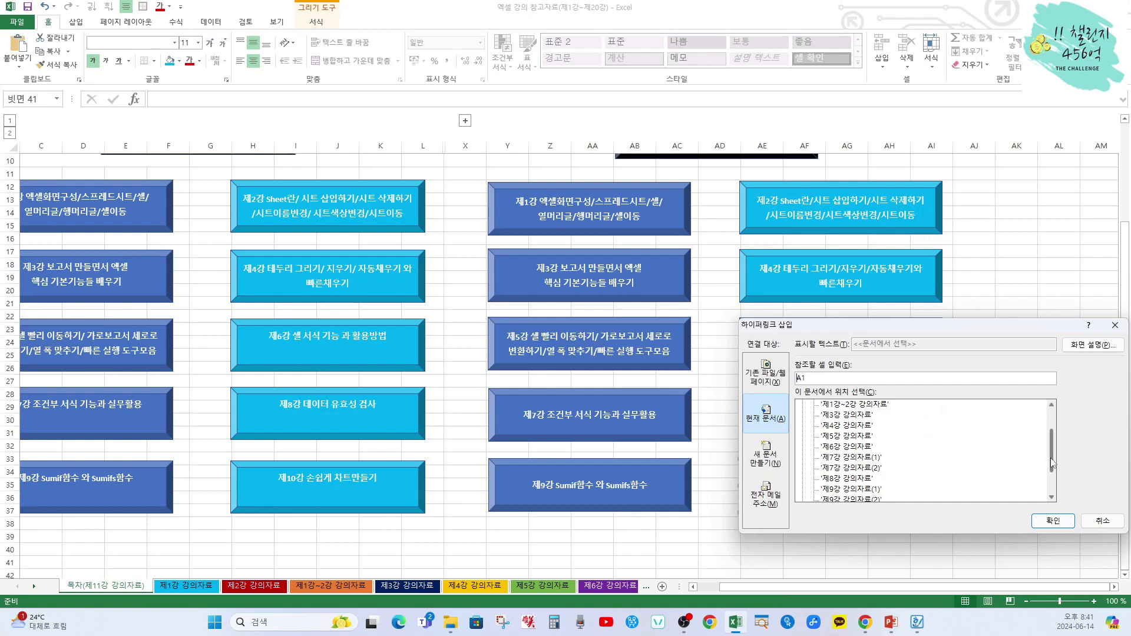
{"action": "left_click_drag", "start_coordinate": [1053, 464], "coordinate": [1056, 486]}
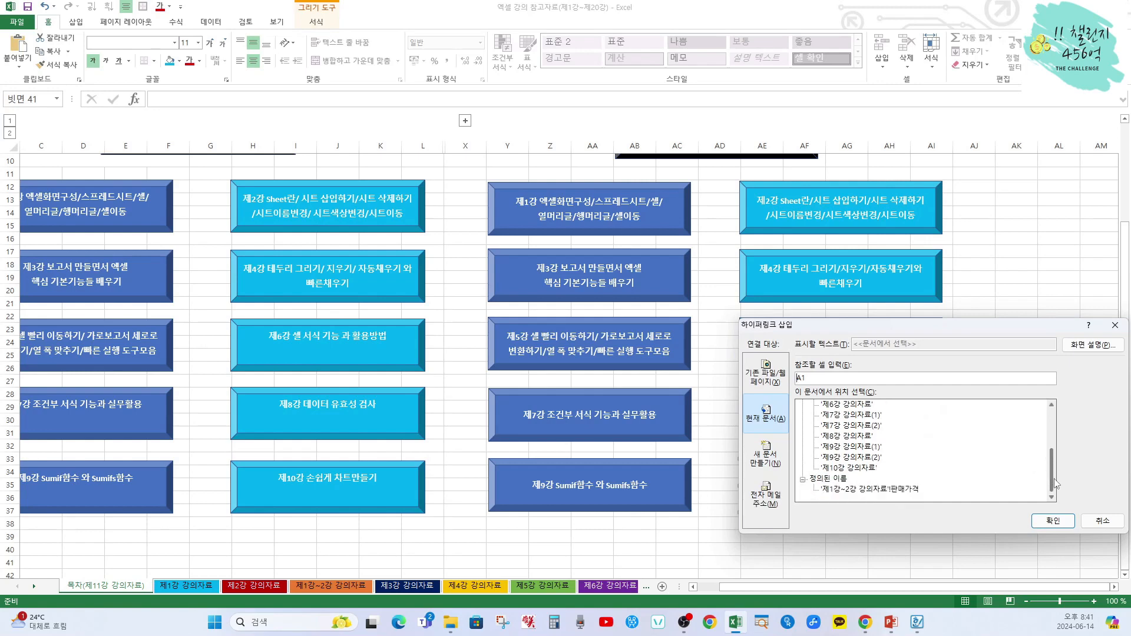
{"action": "left_click", "coordinate": [857, 469]}
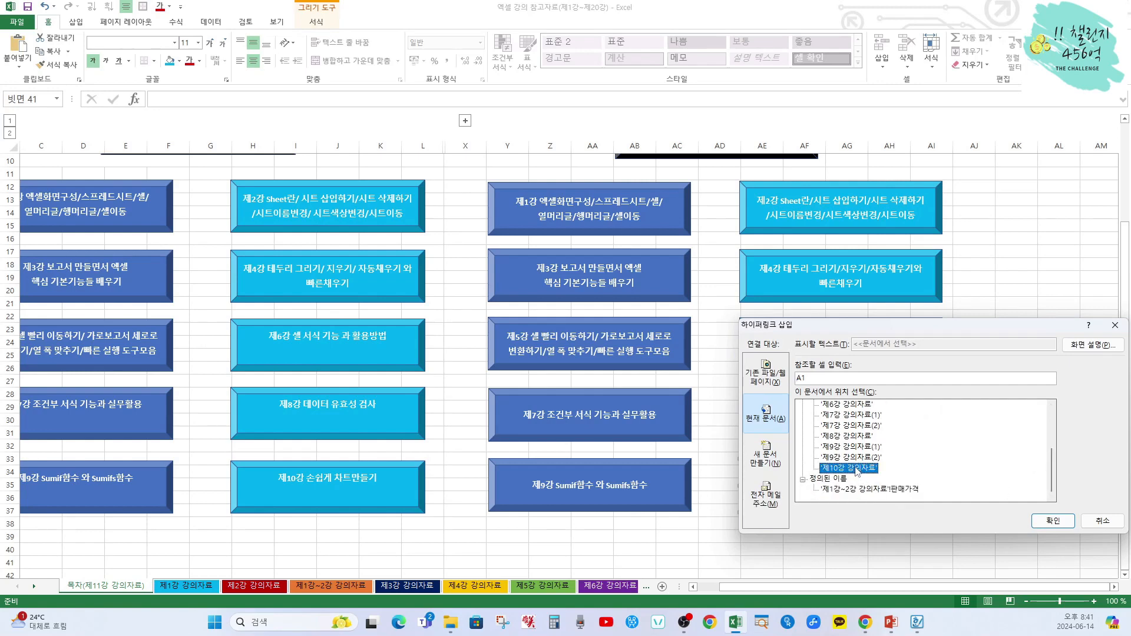
{"action": "left_click", "coordinate": [1039, 520]}
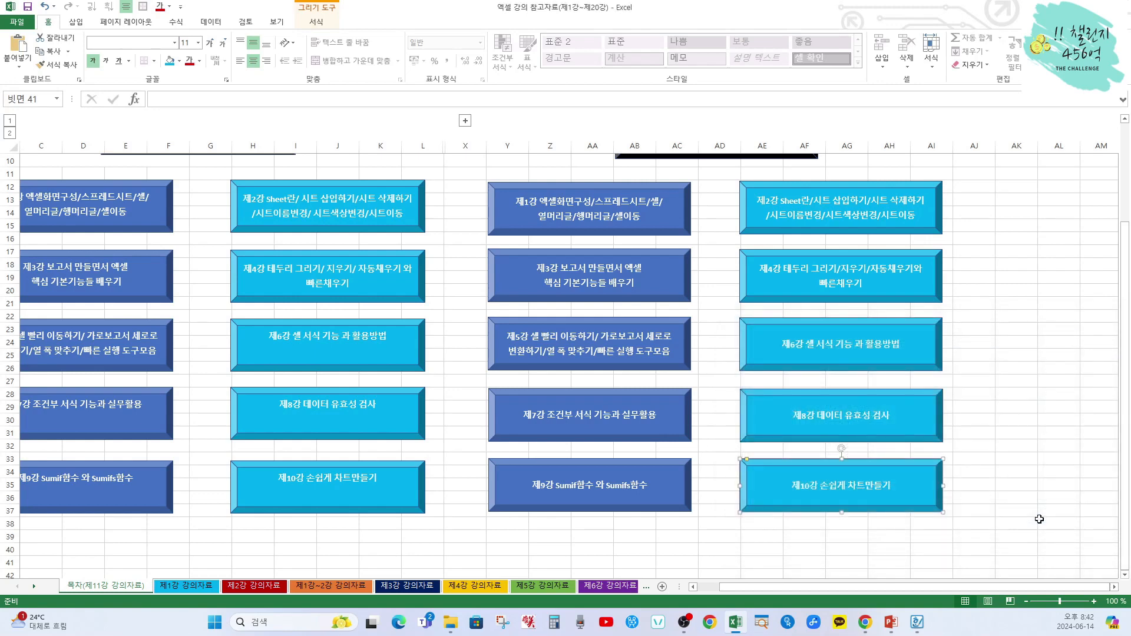
{"action": "left_click", "coordinate": [1025, 473]}
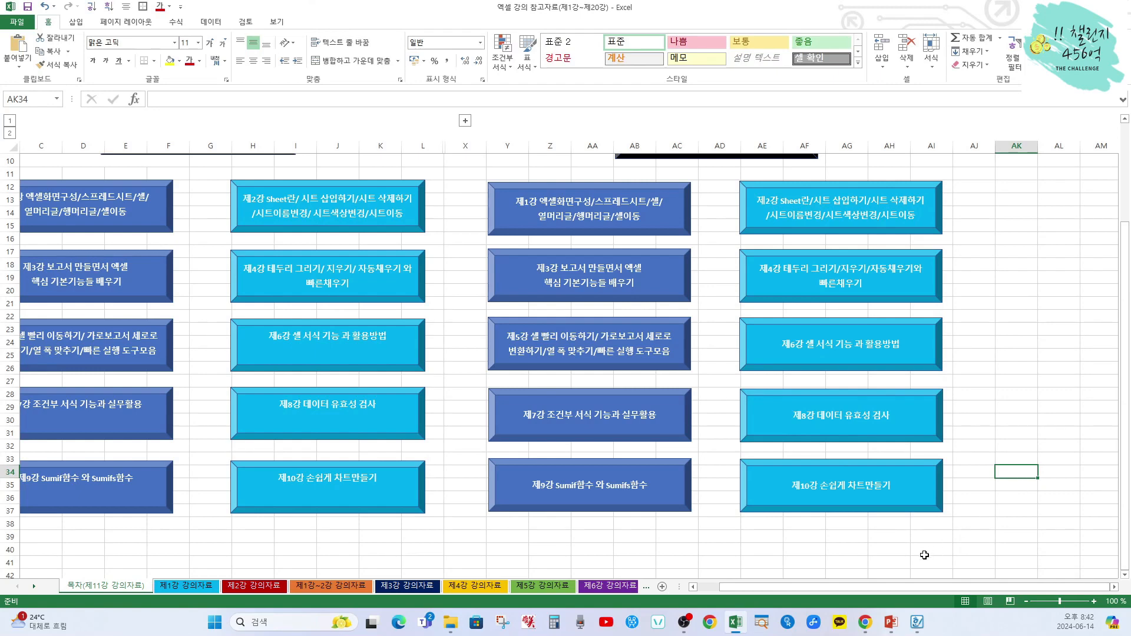
{"action": "left_click", "coordinate": [870, 496]}
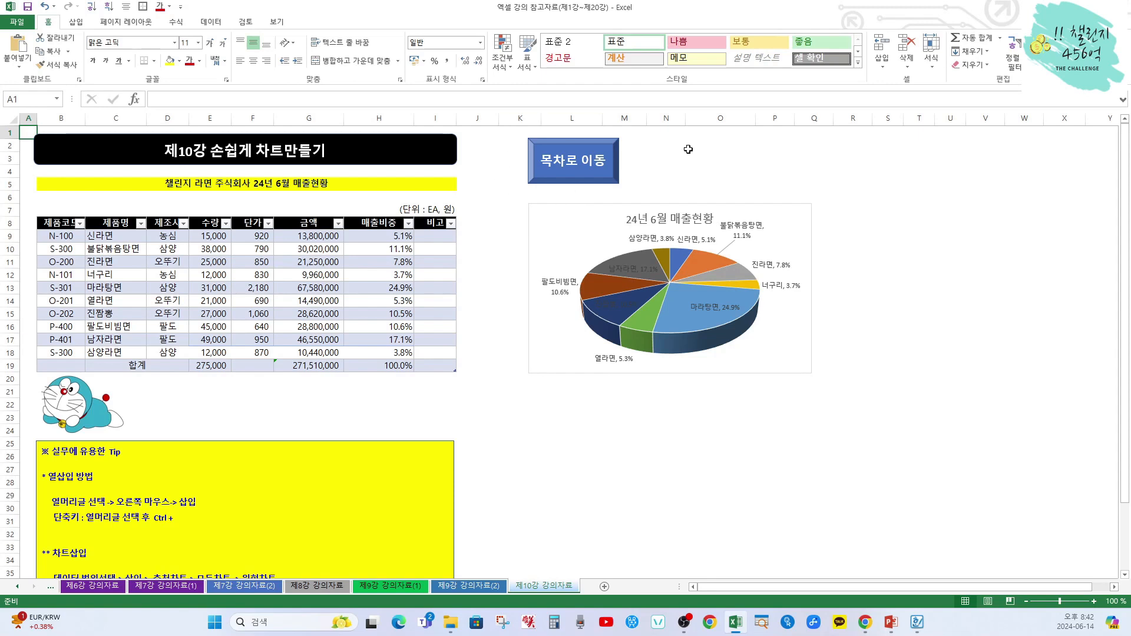
Insert a bevel shape about 1.96 cm high and 3.97 cm wide above the chart, to the right of the existing 목차로 이동 button.
{"action": "left_click", "coordinate": [700, 144]}
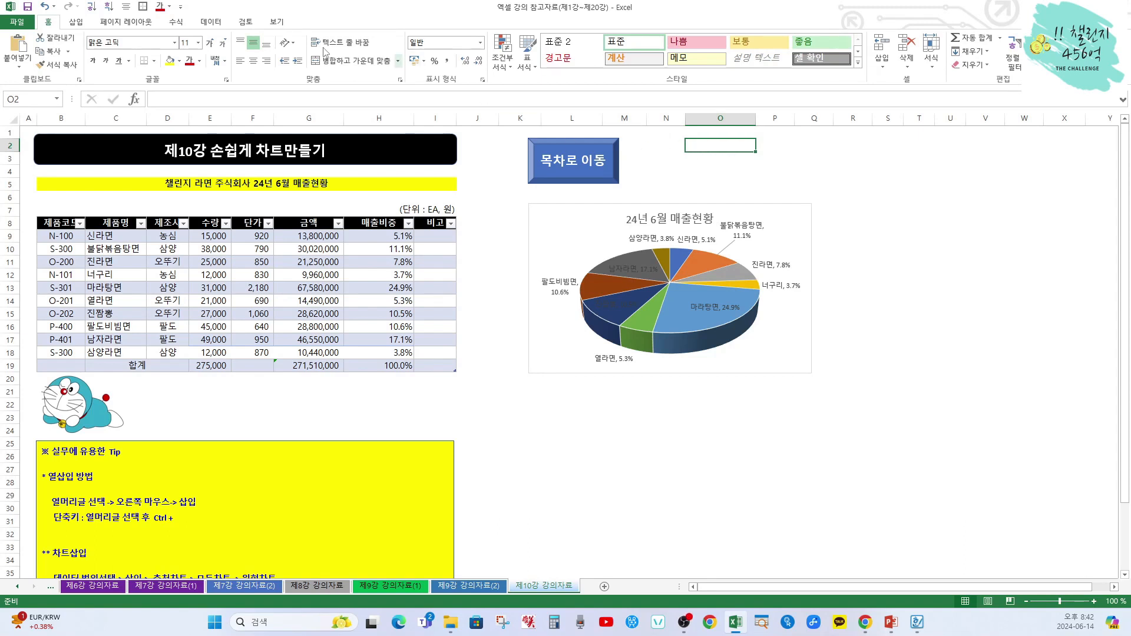
{"action": "left_click", "coordinate": [77, 22]}
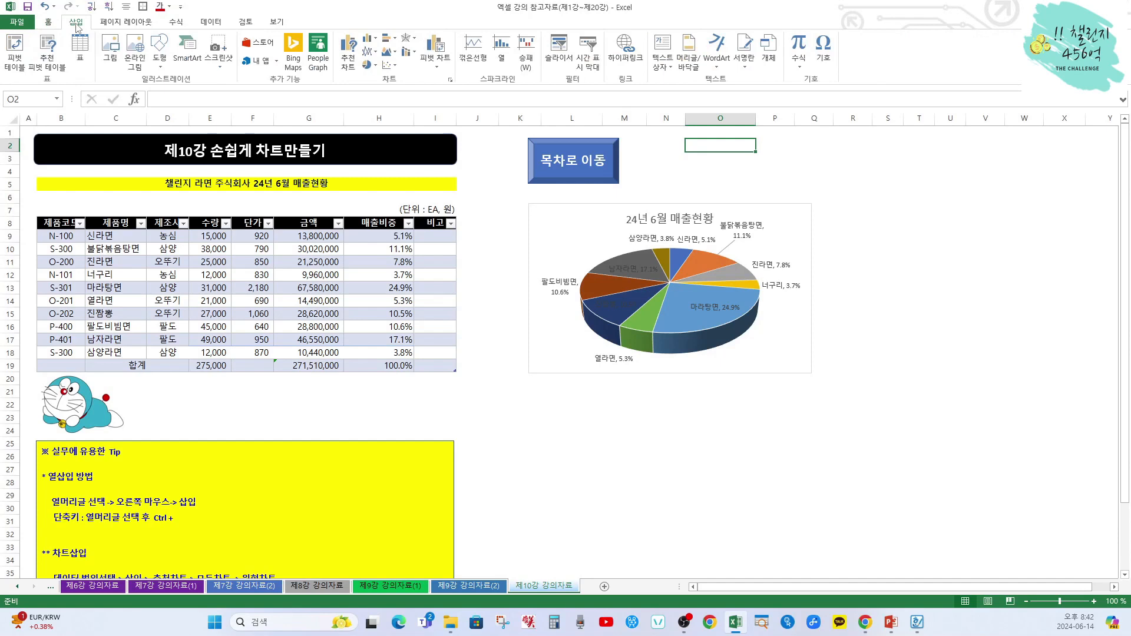
{"action": "left_click", "coordinate": [161, 70]}
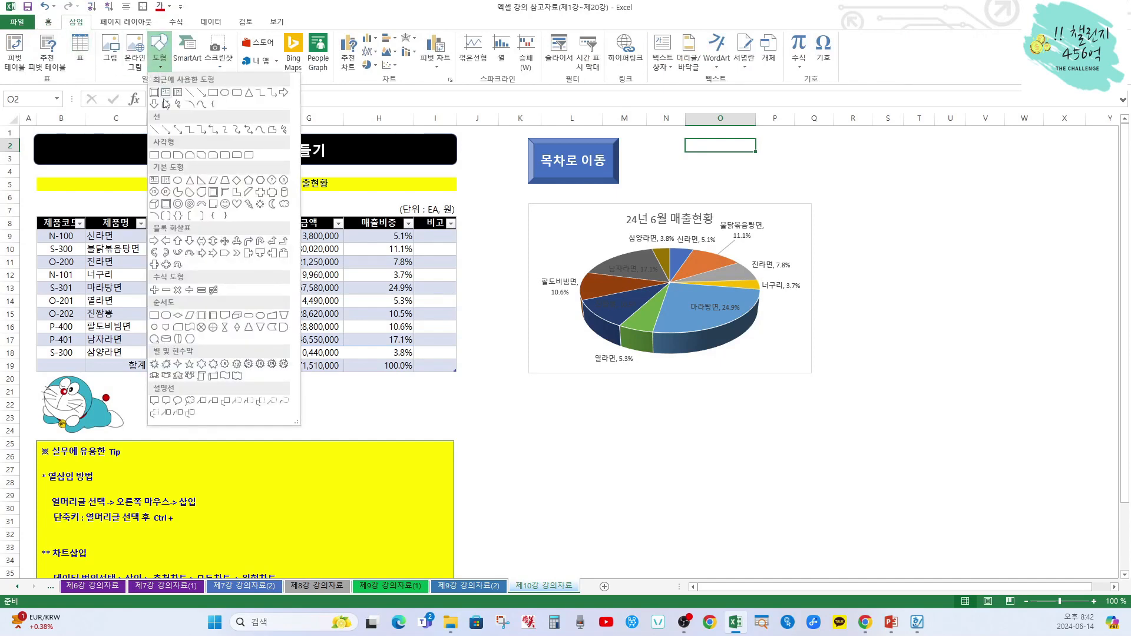
{"action": "left_click", "coordinate": [167, 205]}
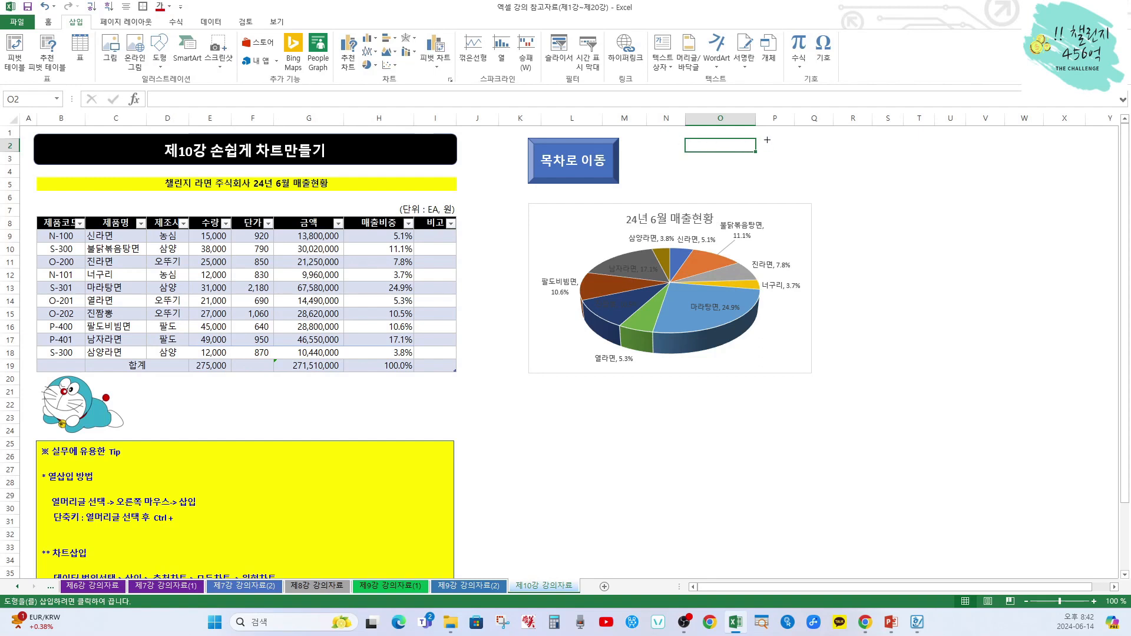
{"action": "mouse_move", "coordinate": [765, 141]}
{"action": "left_mouse_down"}
{"action": "mouse_move", "coordinate": [825, 158]}
{"action": "mouse_move", "coordinate": [838, 184]}
{"action": "mouse_move", "coordinate": [859, 194]}
{"action": "mouse_move", "coordinate": [855, 185]}
{"action": "left_mouse_up"}
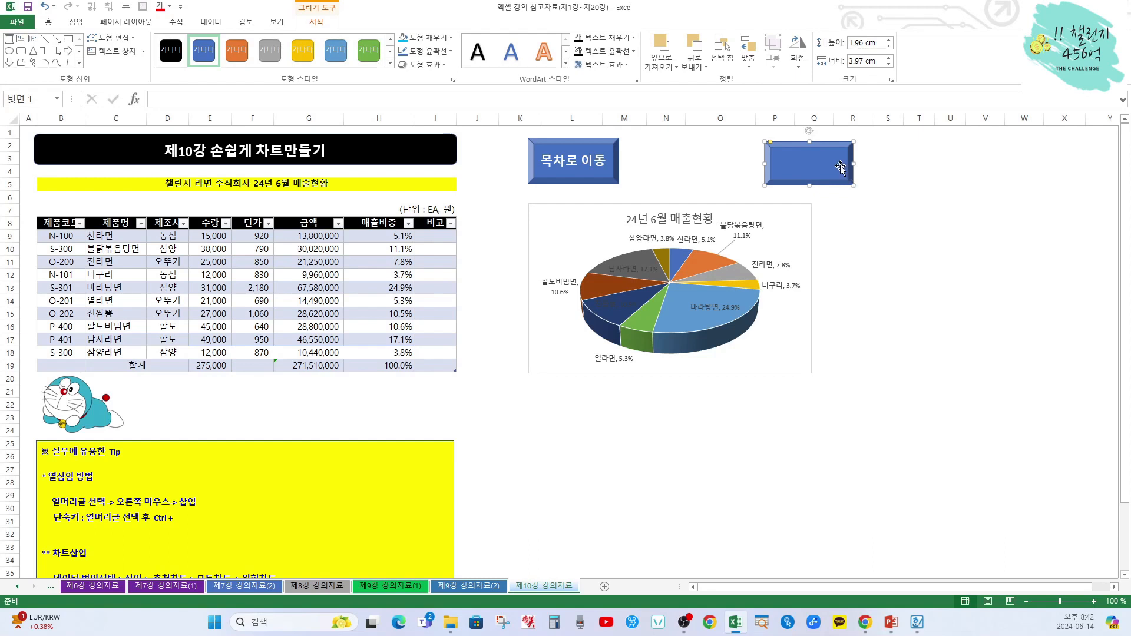
Open the editing options of the new bevel shape.
{"action": "right_click", "coordinate": [840, 167]}
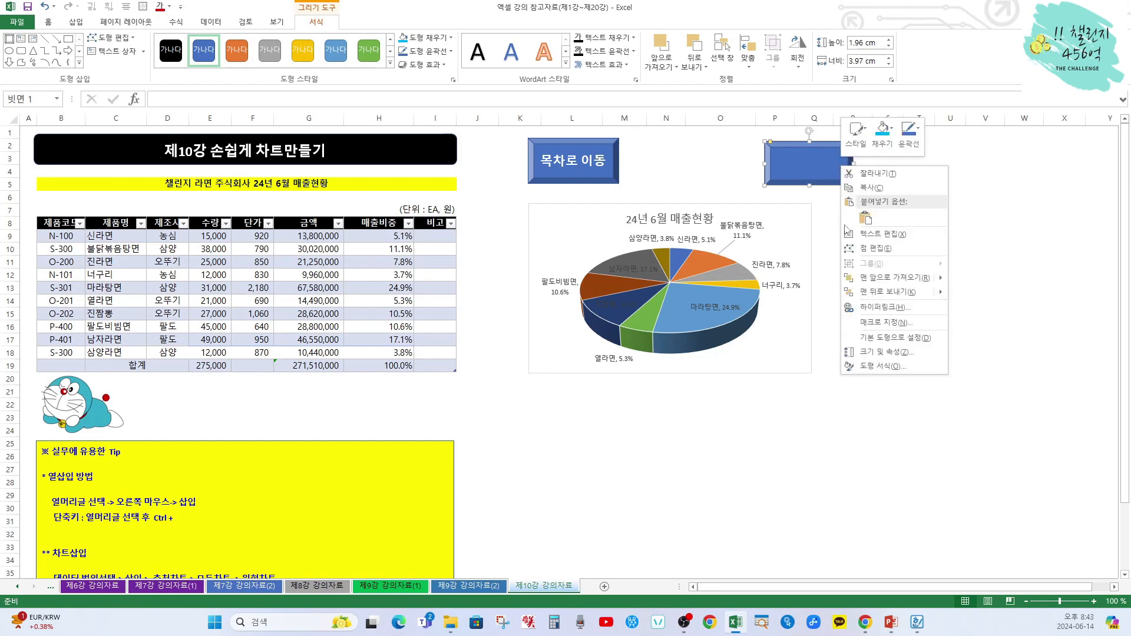